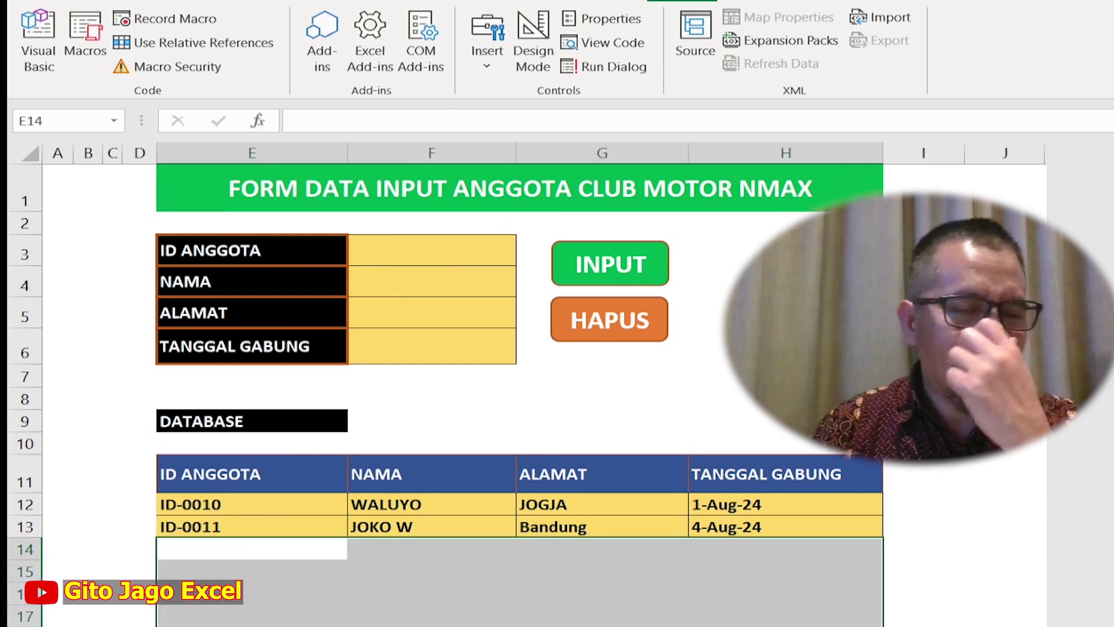
Enter the new member's ID in the form's ID ANGGOTA field, in capital letters.
{"action": "left_click", "coordinate": [450, 250]}
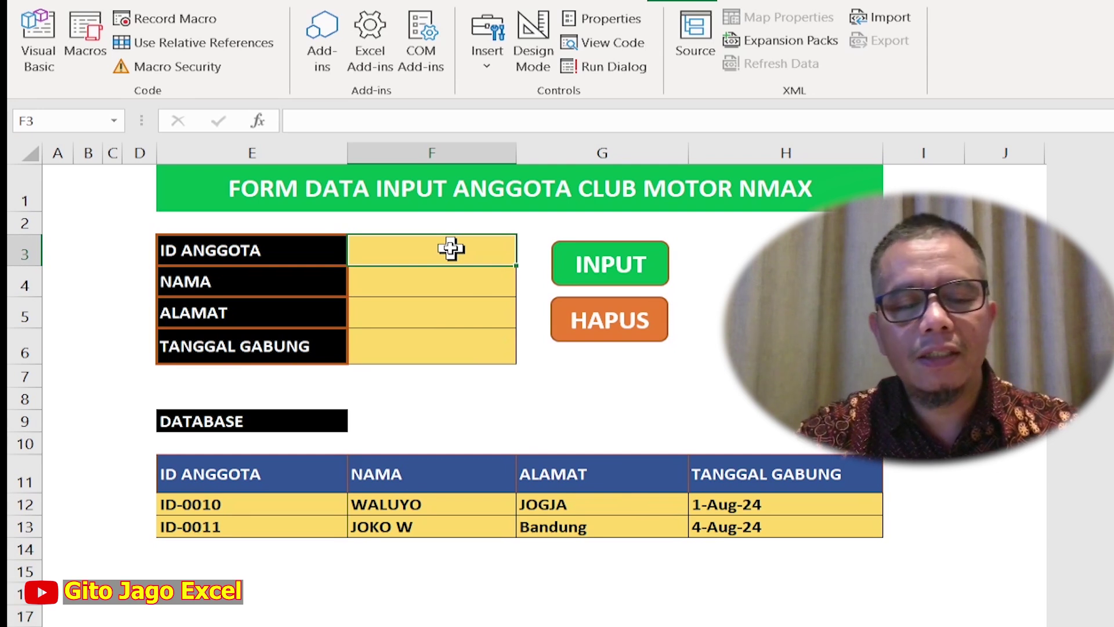
{"action": "type", "text": "id-098"}
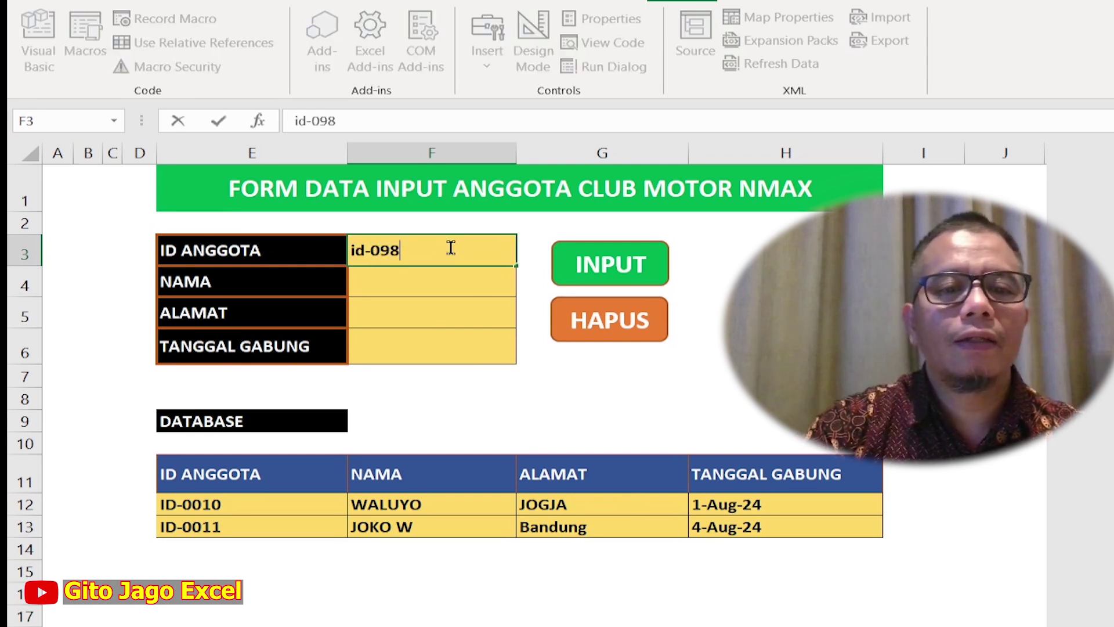
{"action": "key", "text": "BackSpace"}
{"action": "key", "text": "BackSpace"}
{"action": "key", "text": "BackSpace"}
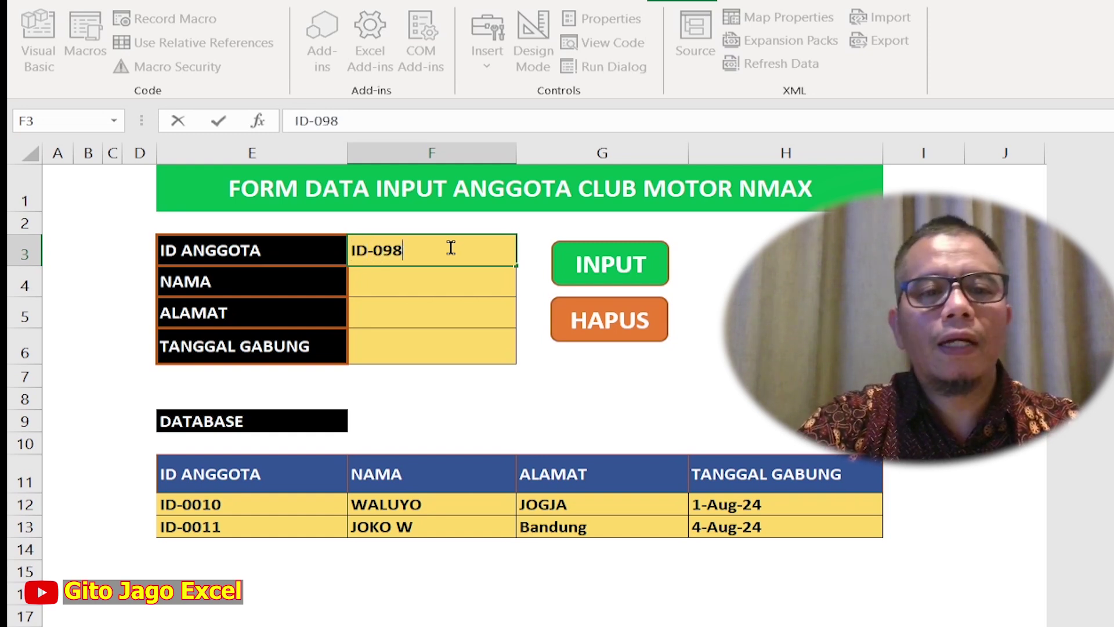
{"action": "key", "text": "Return"}
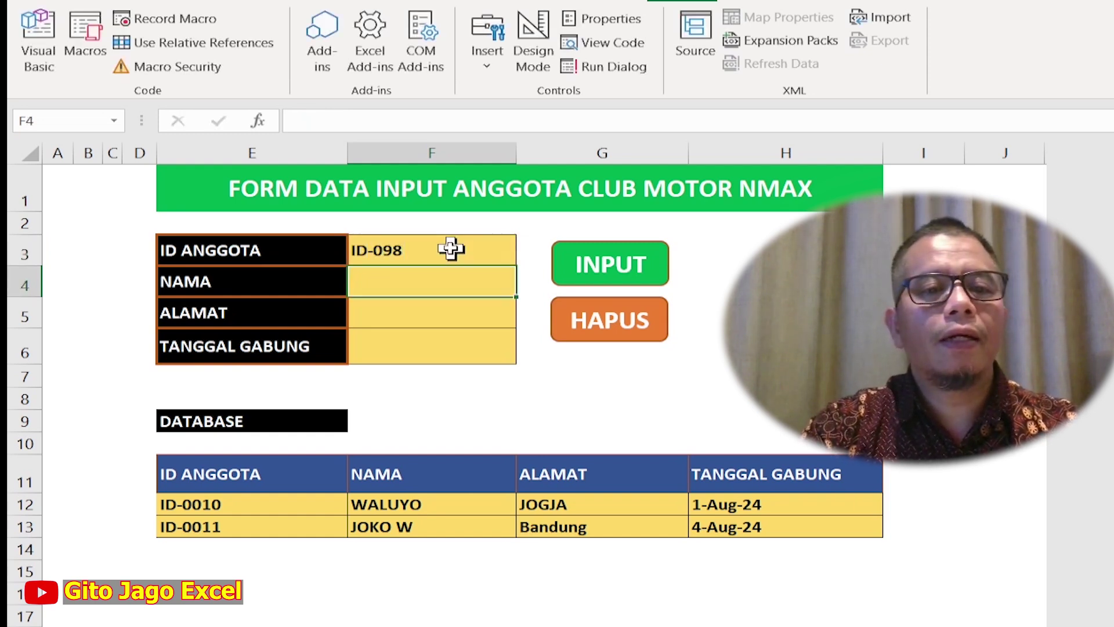
Complete the form with the member's name, address Jogja and join date 8/9/24, and submit the record to the database.
{"action": "type", "text": "Bambang"}
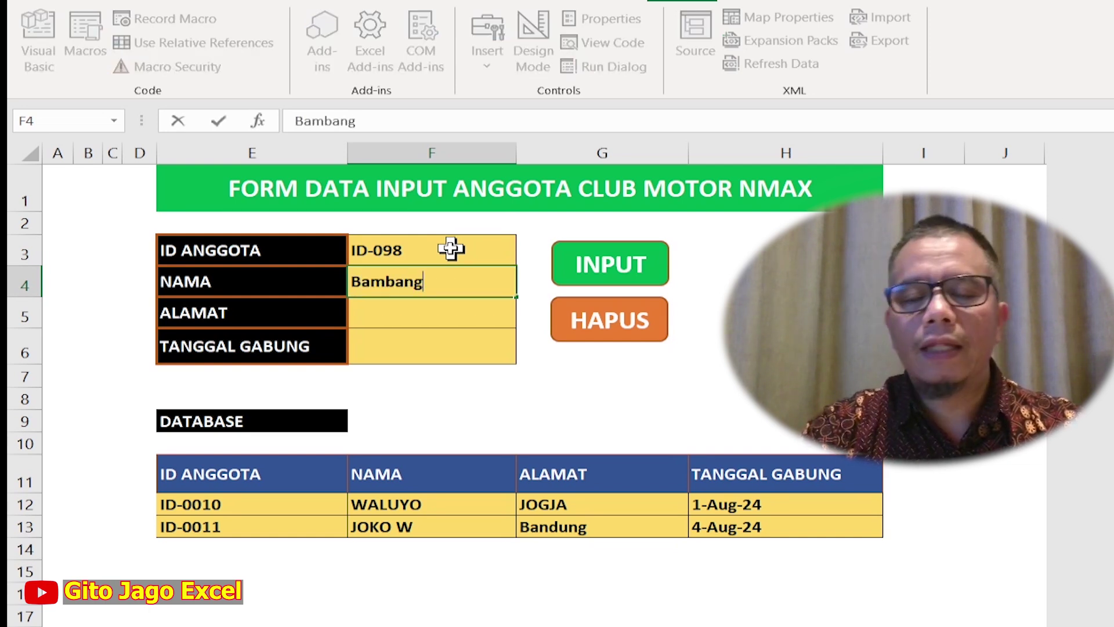
{"action": "key", "text": "Return"}
{"action": "type", "text": "Jogja"}
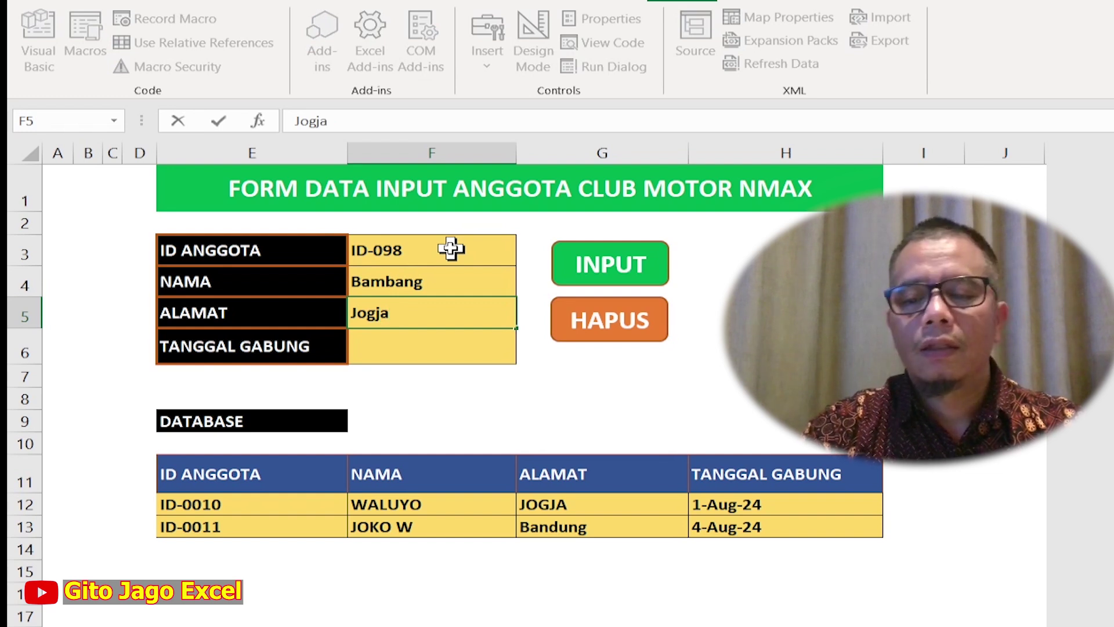
{"action": "key", "text": "Return"}
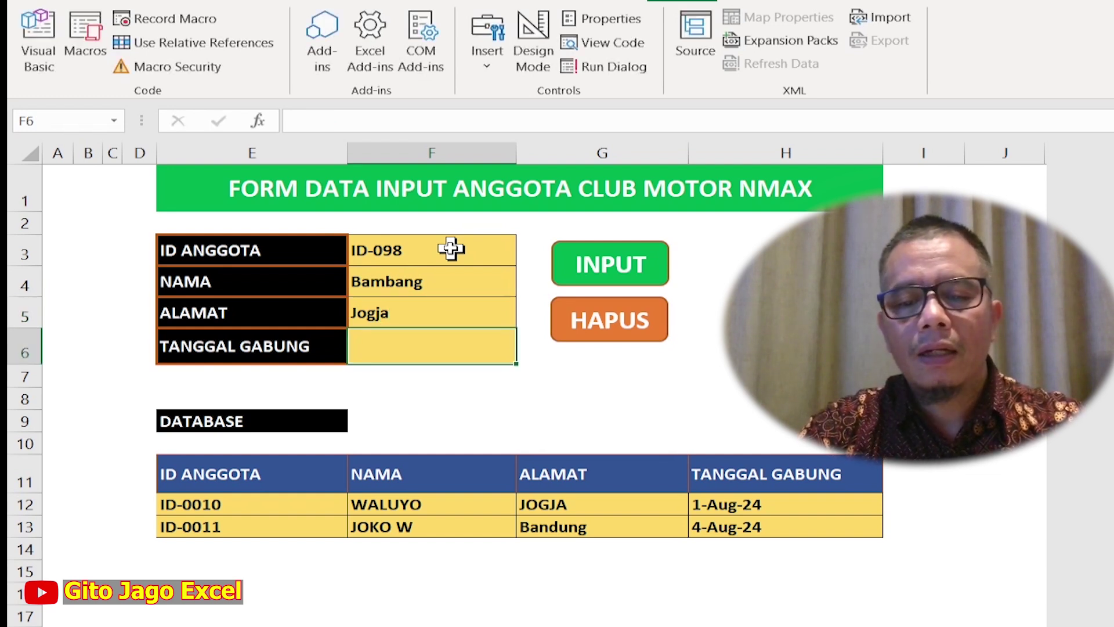
{"action": "type", "text": "8/9/24"}
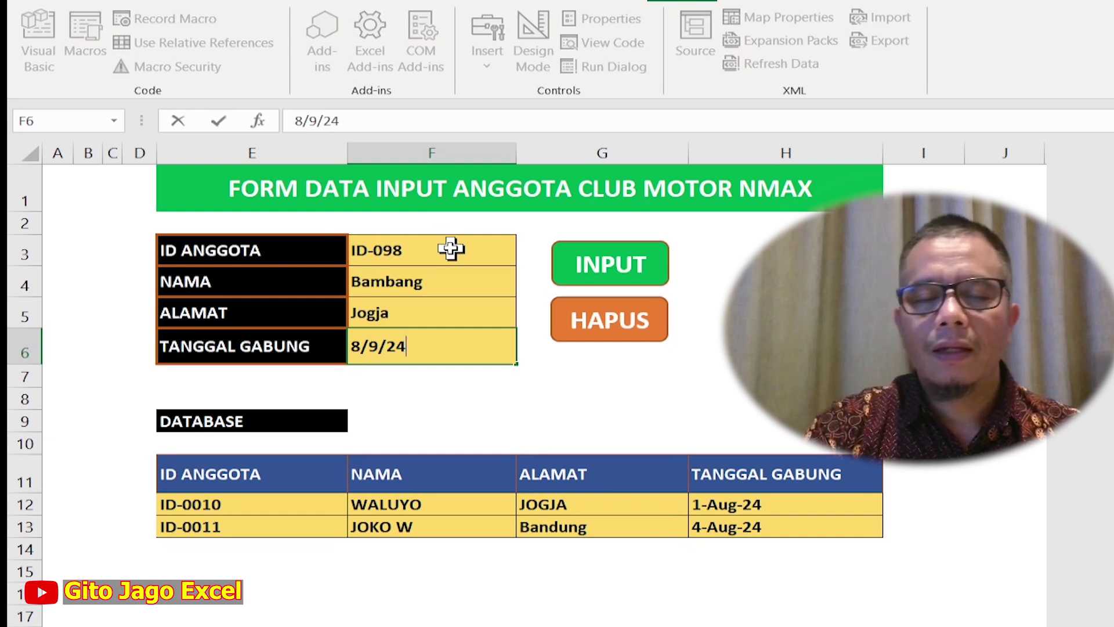
{"action": "key", "text": "Return"}
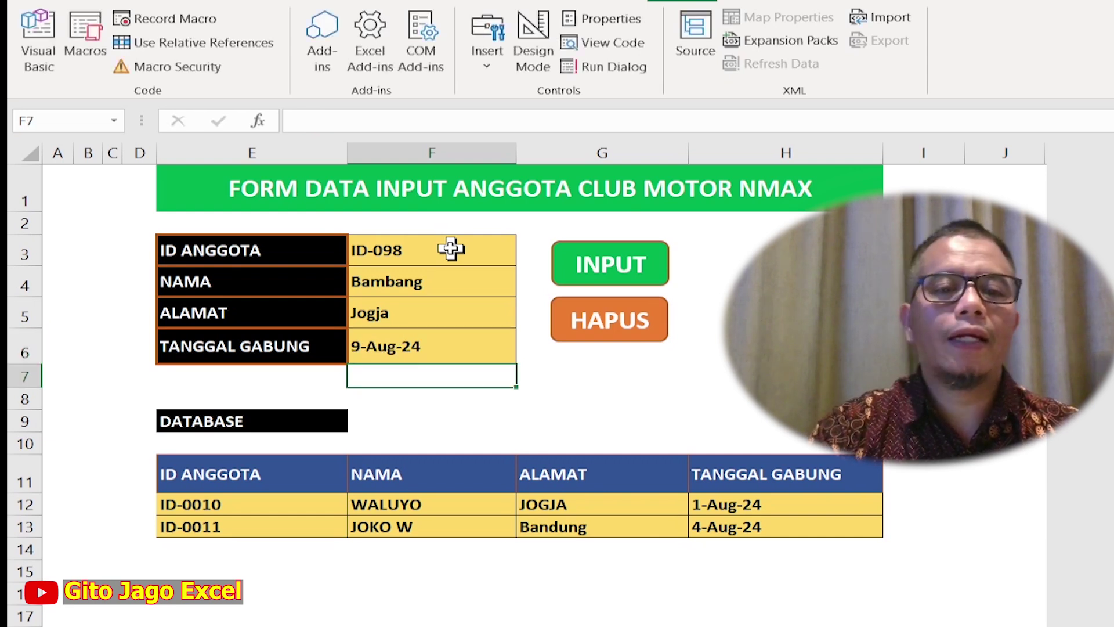
{"action": "left_click", "coordinate": [630, 270]}
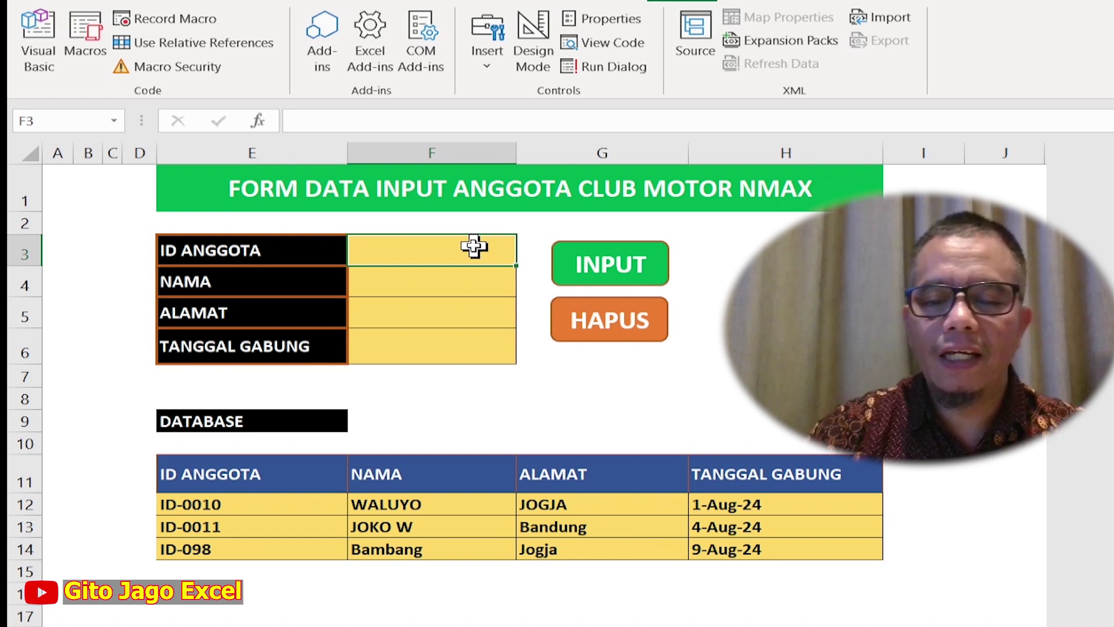
Fill in the second member's ID and name in the input form.
{"action": "type", "text": "id"}
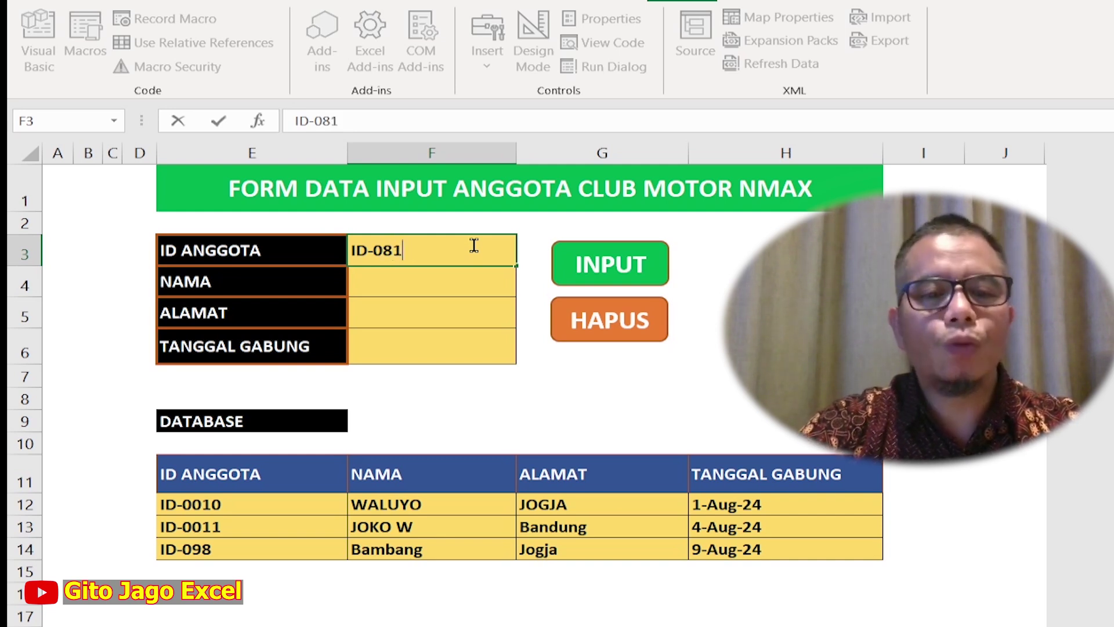
{"action": "key", "text": "Return"}
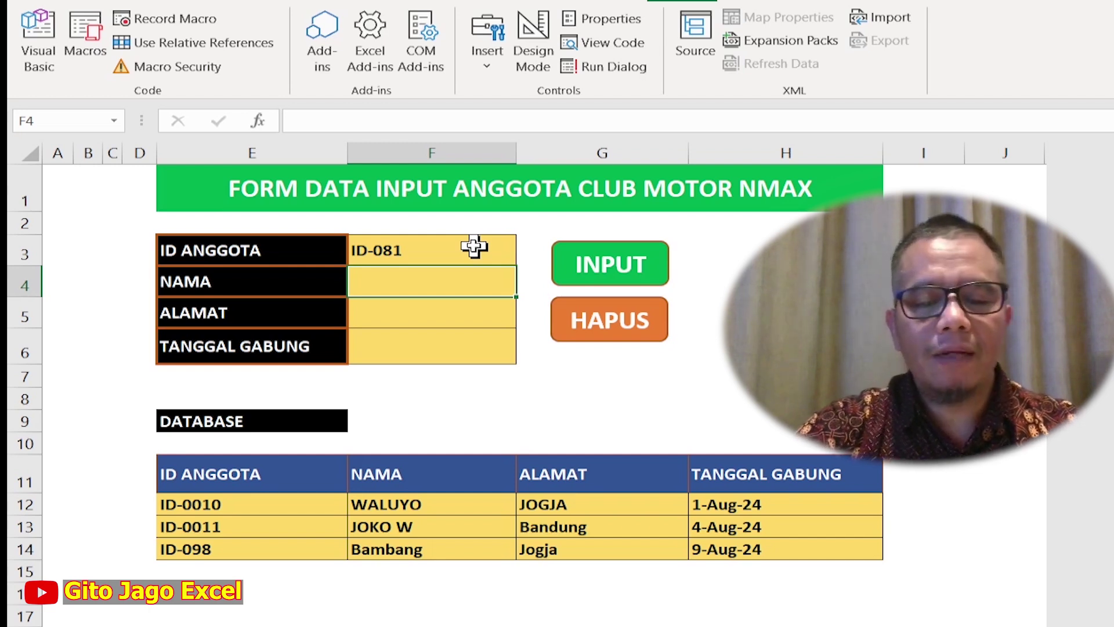
{"action": "type", "text": "Ging"}
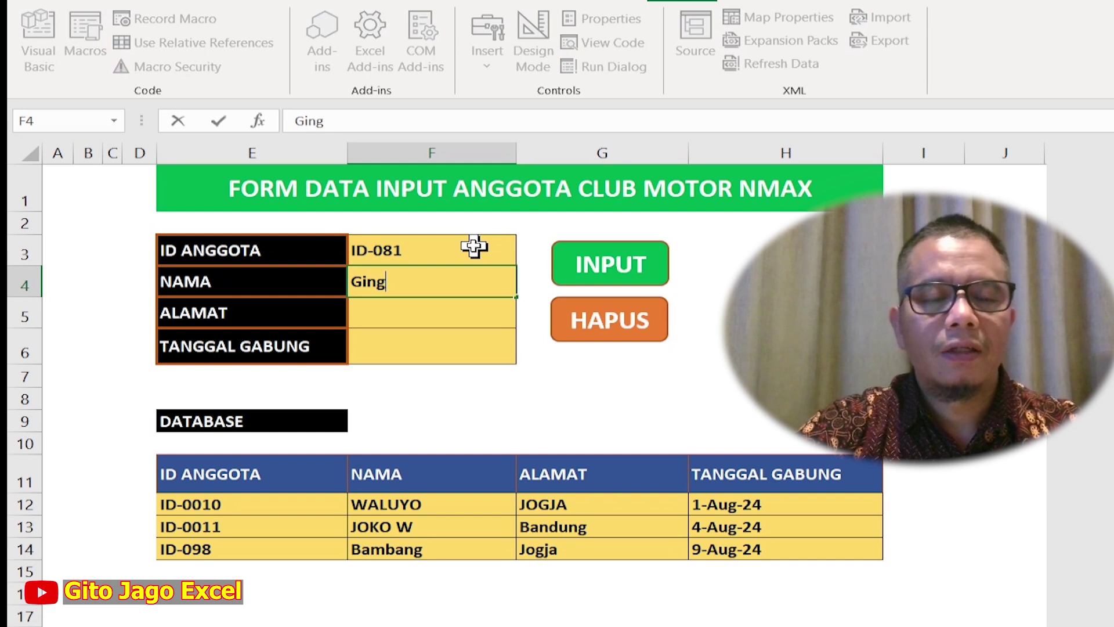
{"action": "type", "text": "seng"}
{"action": "key", "text": "Return"}
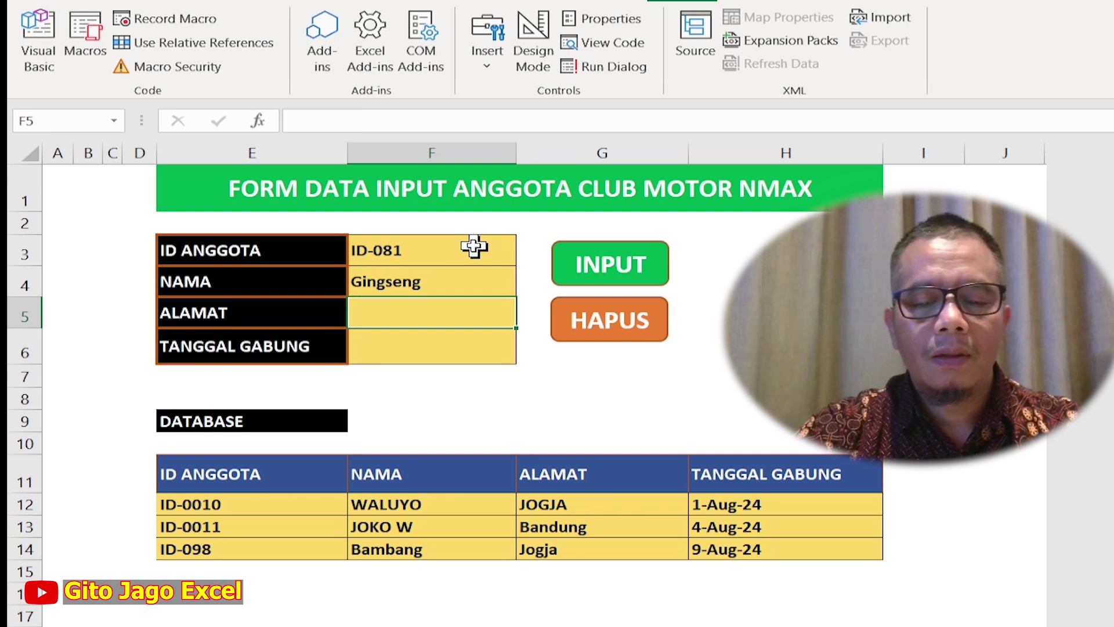
Set the second member's address to Bandung and join date to 9/4/24, and submit the record to the database.
{"action": "type", "text": "b"}
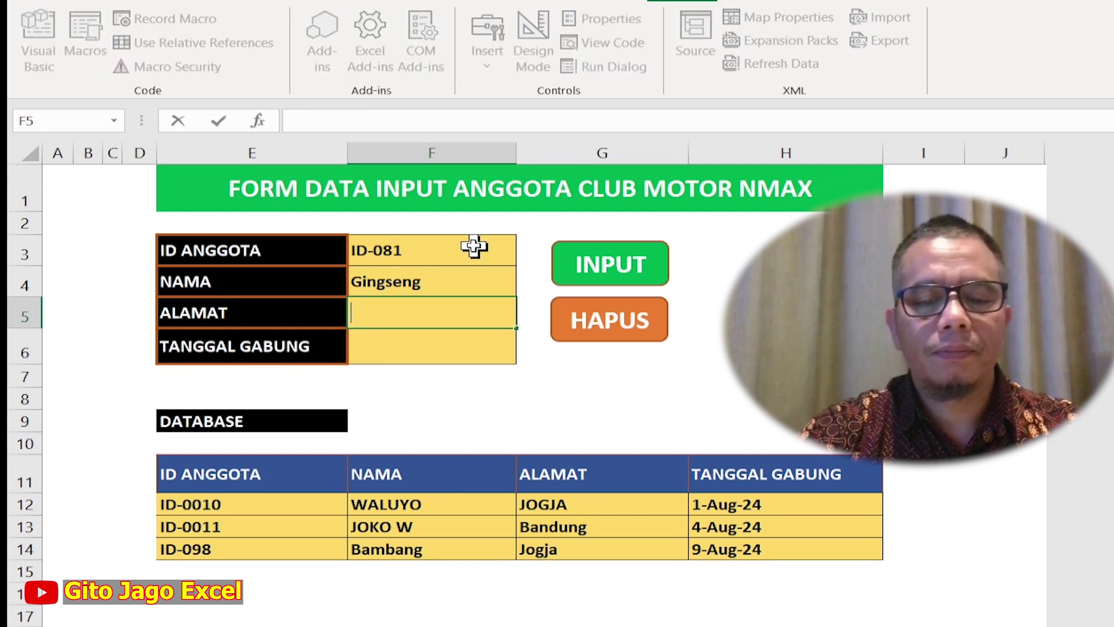
{"action": "type", "text": "andung"}
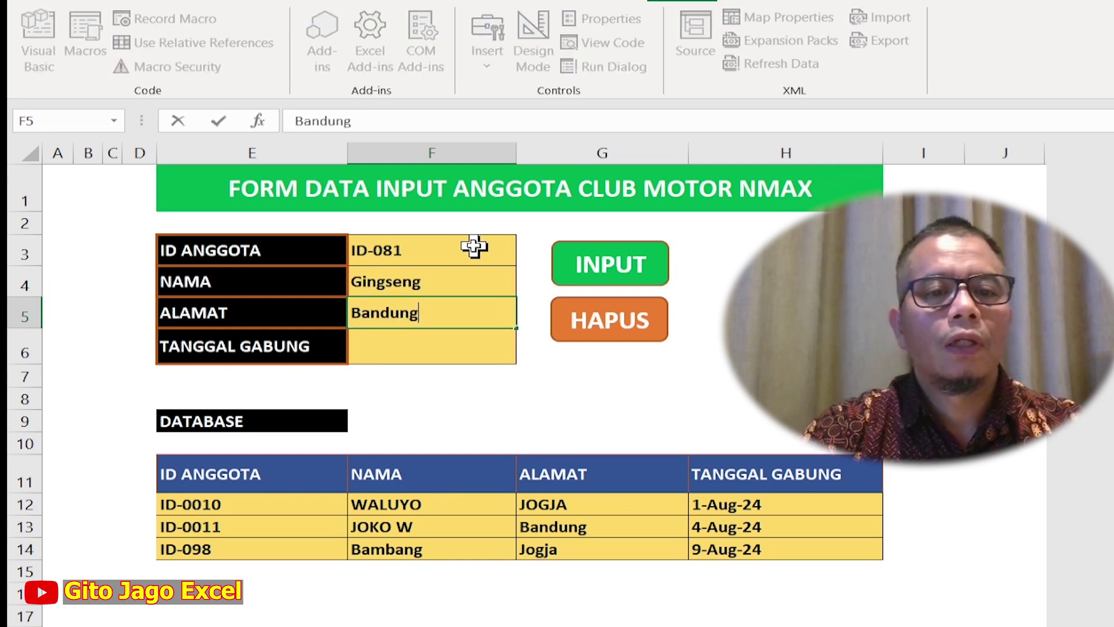
{"action": "key", "text": "Return"}
{"action": "type", "text": "9/4/24"}
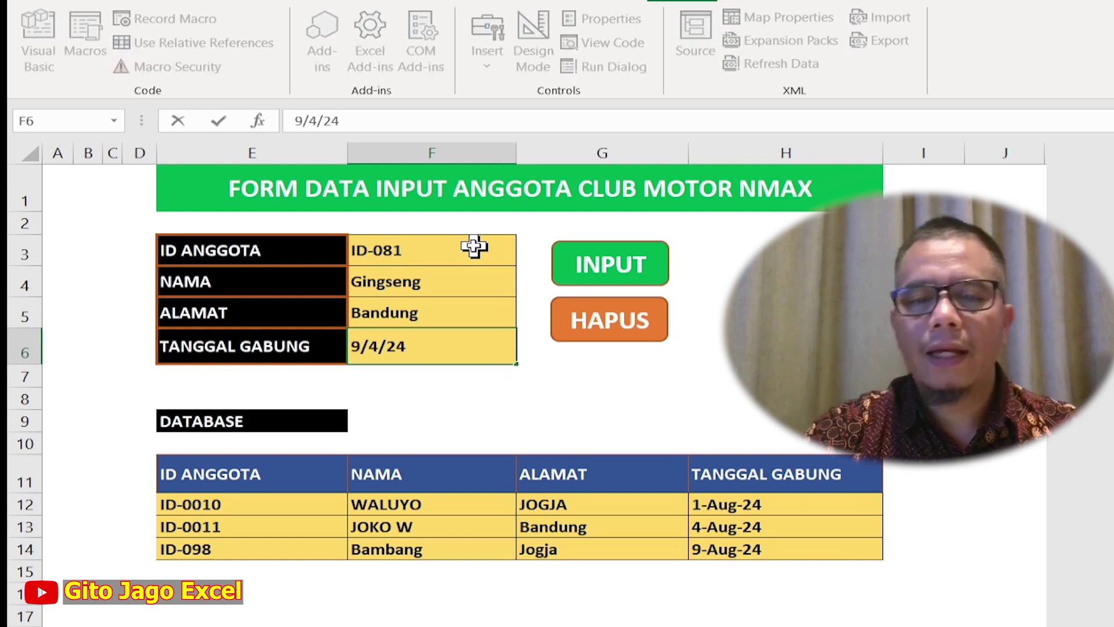
{"action": "key", "text": "Return"}
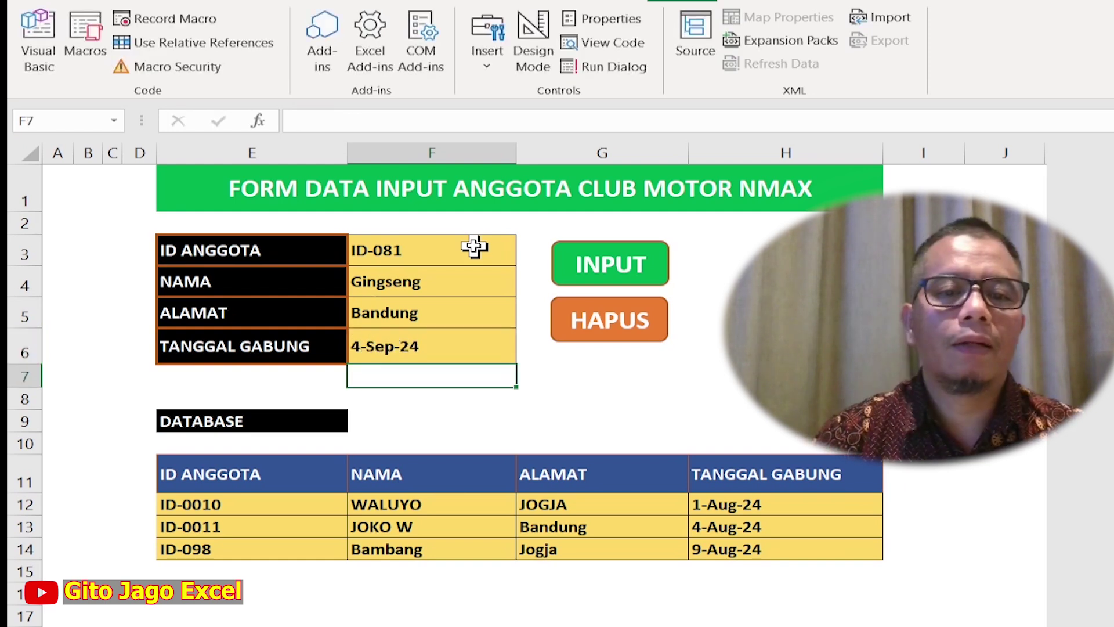
{"action": "left_click", "coordinate": [631, 270]}
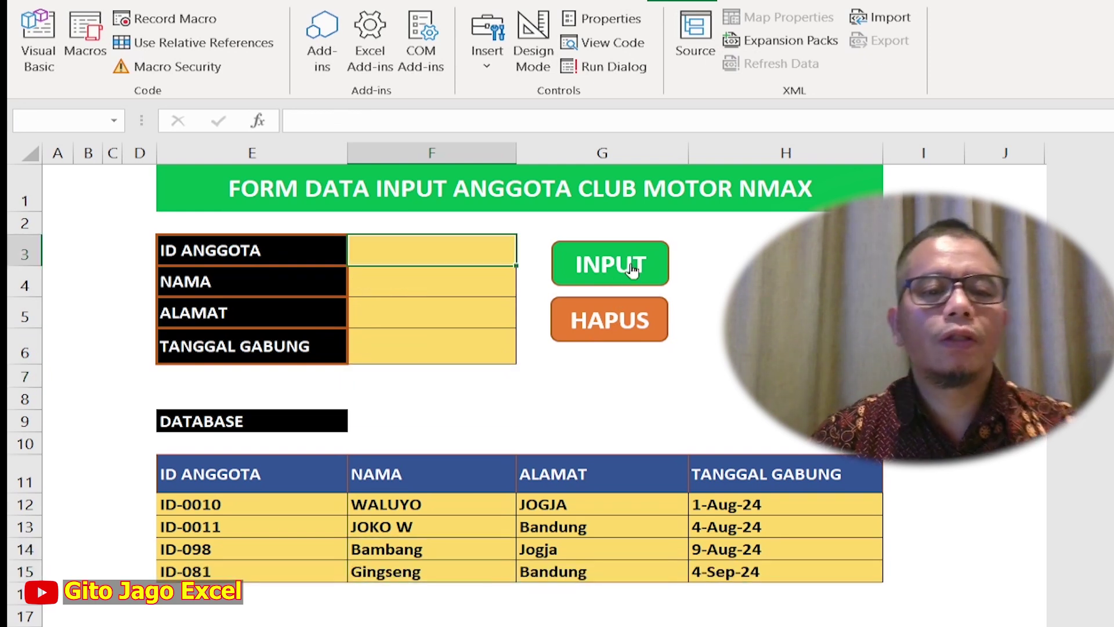
Delete the two topmost database records by running the HAPUS macro twice.
{"action": "left_click", "coordinate": [639, 320]}
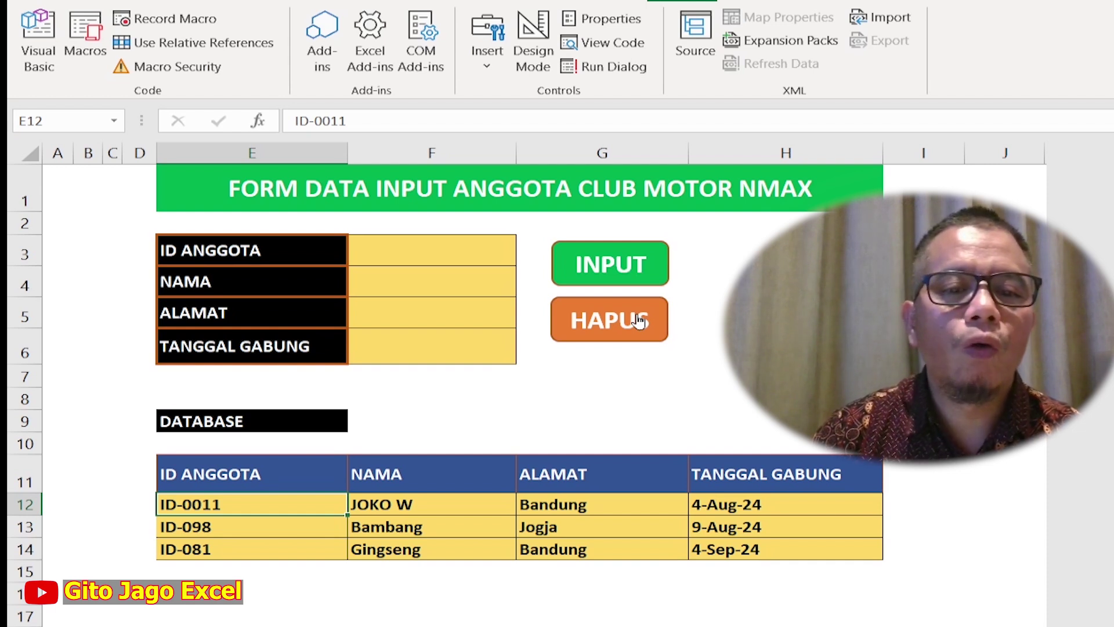
{"action": "left_click", "coordinate": [639, 320]}
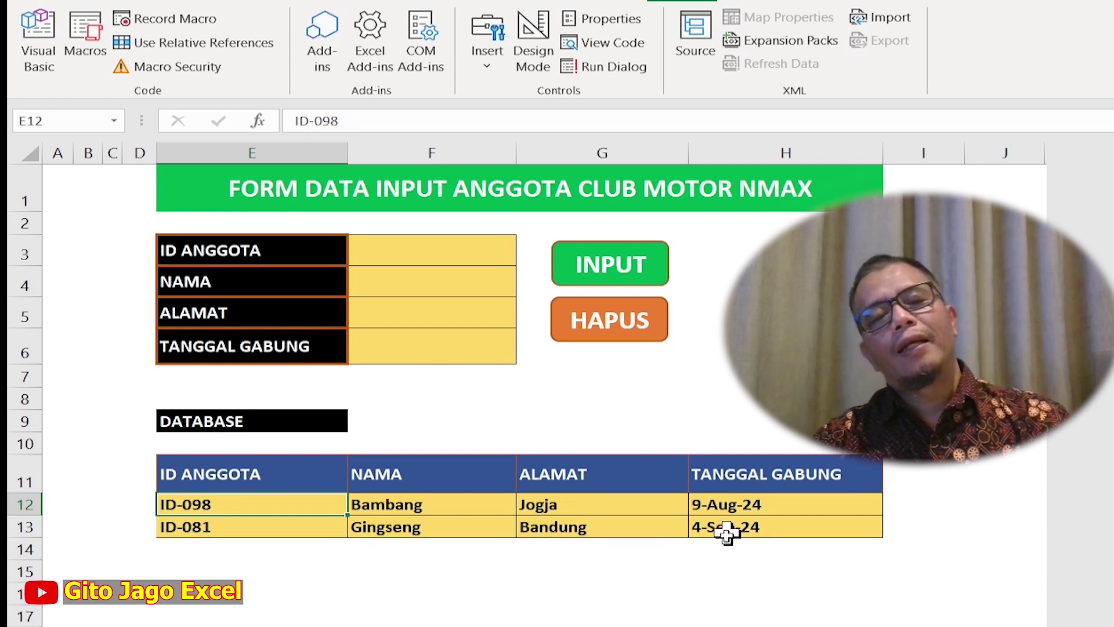
{"action": "left_click", "coordinate": [686, 570]}
{"action": "left_click", "coordinate": [635, 397]}
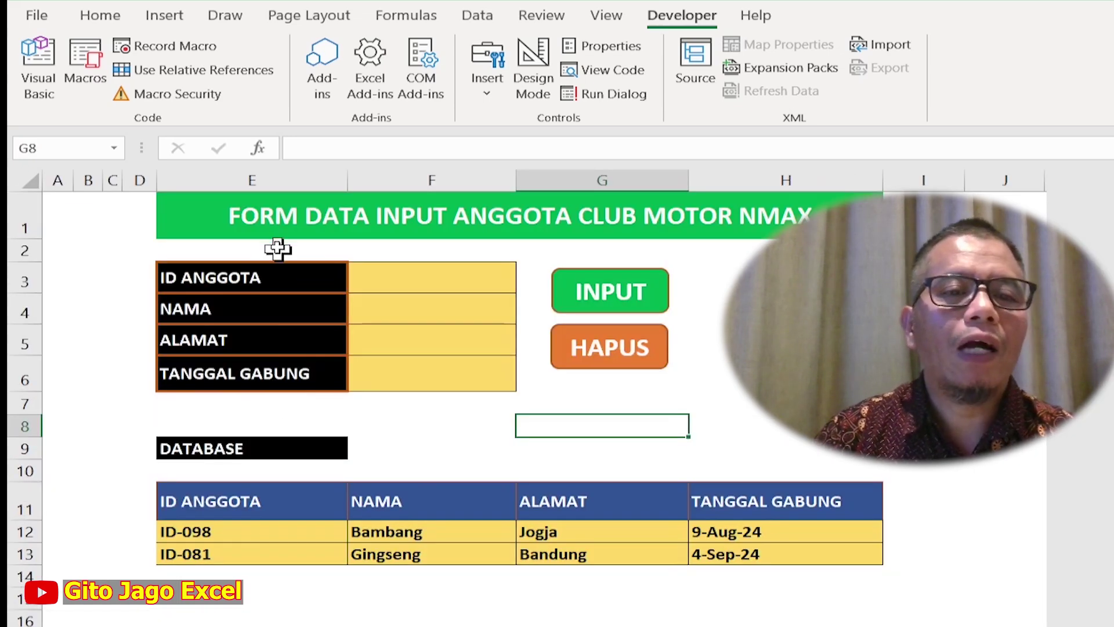
Copy the form title to cell E3 of a blank sheet with its source column widths, and narrow columns B and C.
{"action": "left_click", "coordinate": [283, 227]}
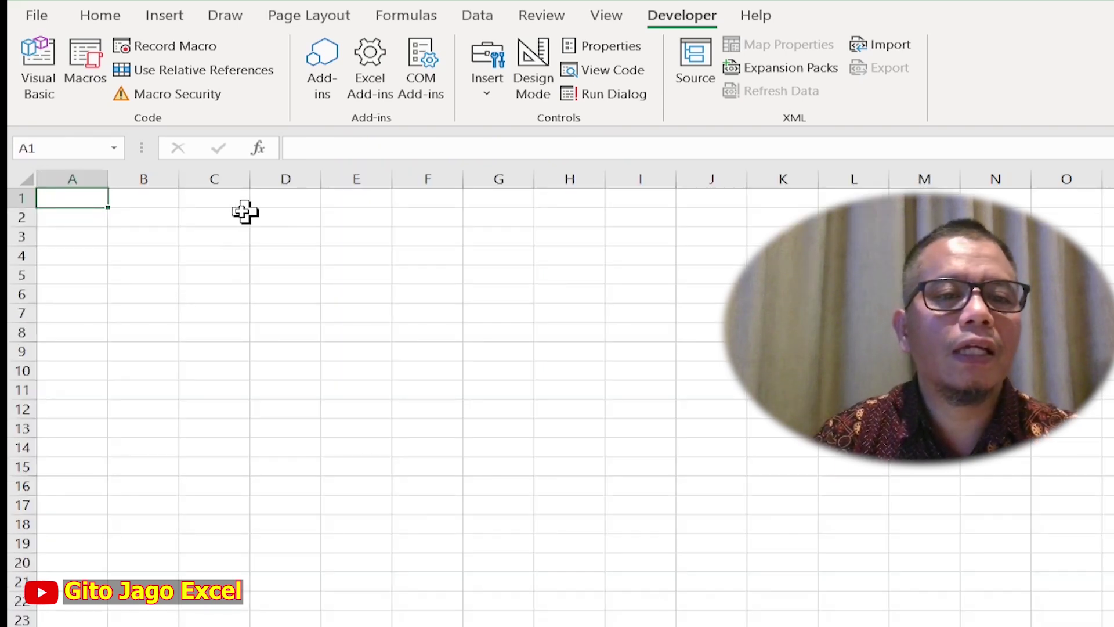
{"action": "left_click", "coordinate": [325, 219]}
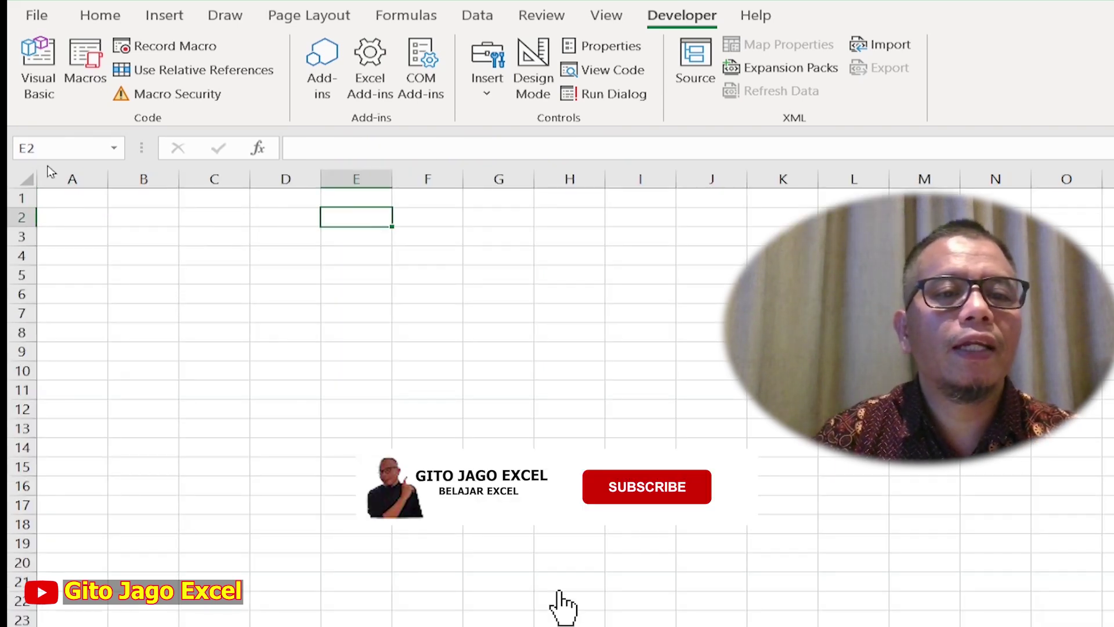
{"action": "left_click", "coordinate": [351, 238]}
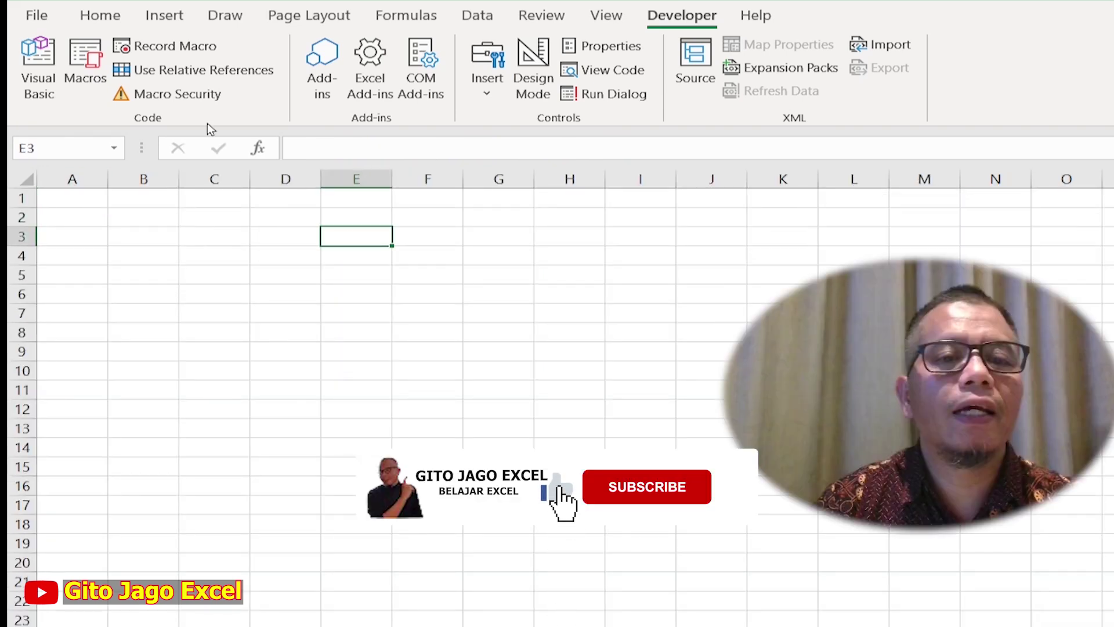
{"action": "left_click", "coordinate": [99, 15]}
{"action": "left_click", "coordinate": [39, 92]}
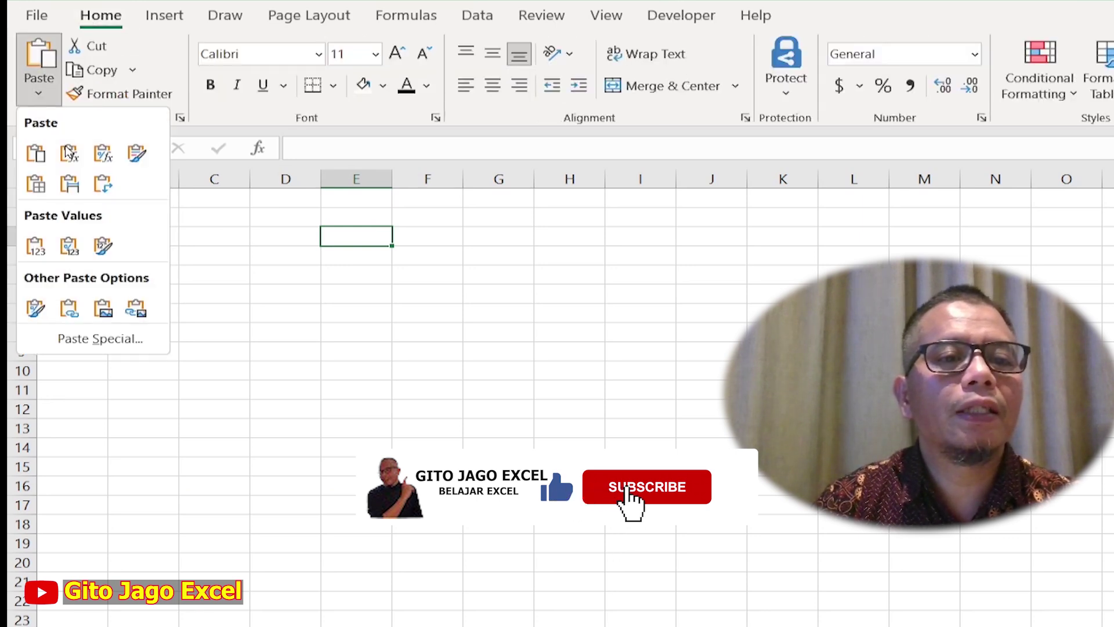
{"action": "left_click", "coordinate": [70, 184]}
{"action": "left_click", "coordinate": [868, 360]}
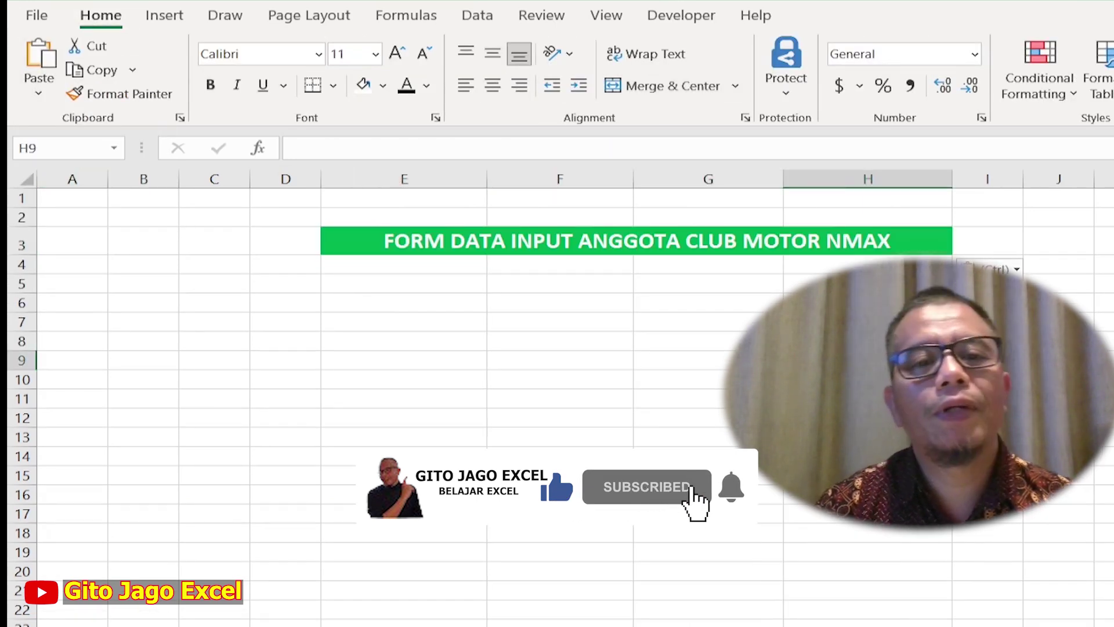
{"action": "left_click_drag", "start_coordinate": [250, 179], "coordinate": [166, 181]}
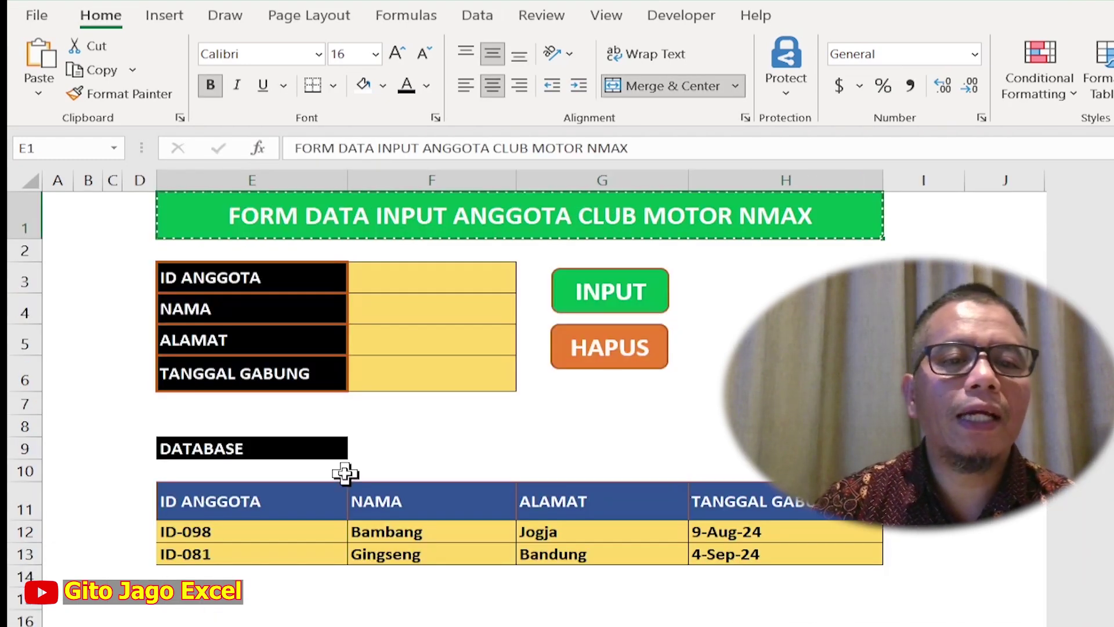
Copy the four form labels from ID ANGGOTA to TANGGAL GABUNG and paste them starting at E4 in the new sheet.
{"action": "left_click", "coordinate": [286, 279]}
{"action": "key", "text": "ctrl+c"}
{"action": "left_click_drag", "start_coordinate": [297, 279], "coordinate": [298, 377]}
{"action": "key", "text": "ctrl+c"}
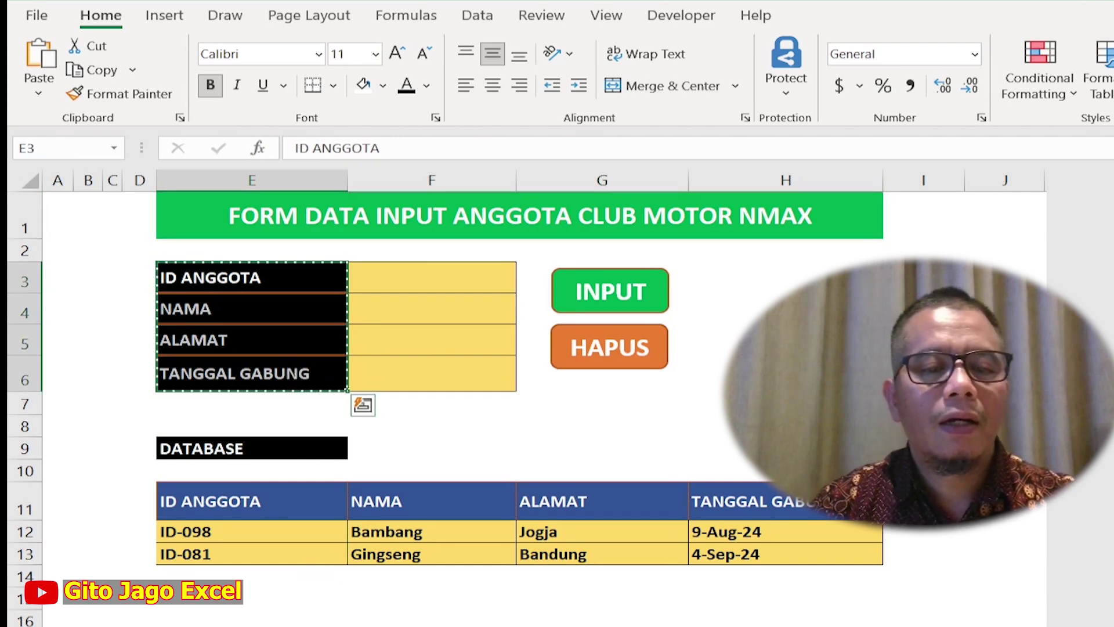
{"action": "left_click", "coordinate": [348, 625]}
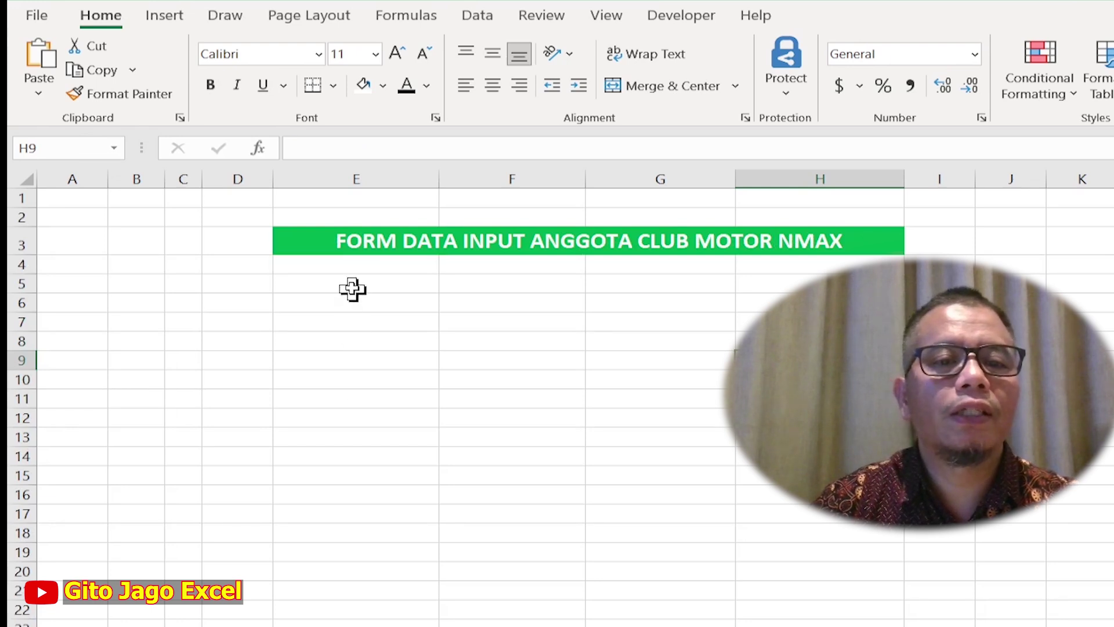
{"action": "left_click", "coordinate": [342, 625]}
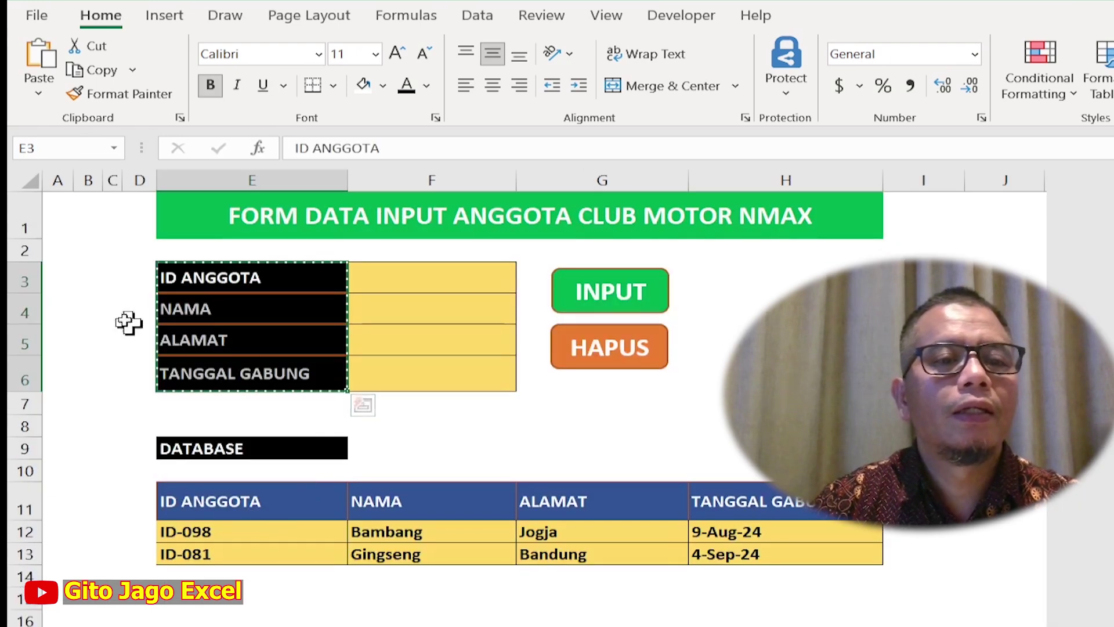
{"action": "left_click", "coordinate": [360, 626]}
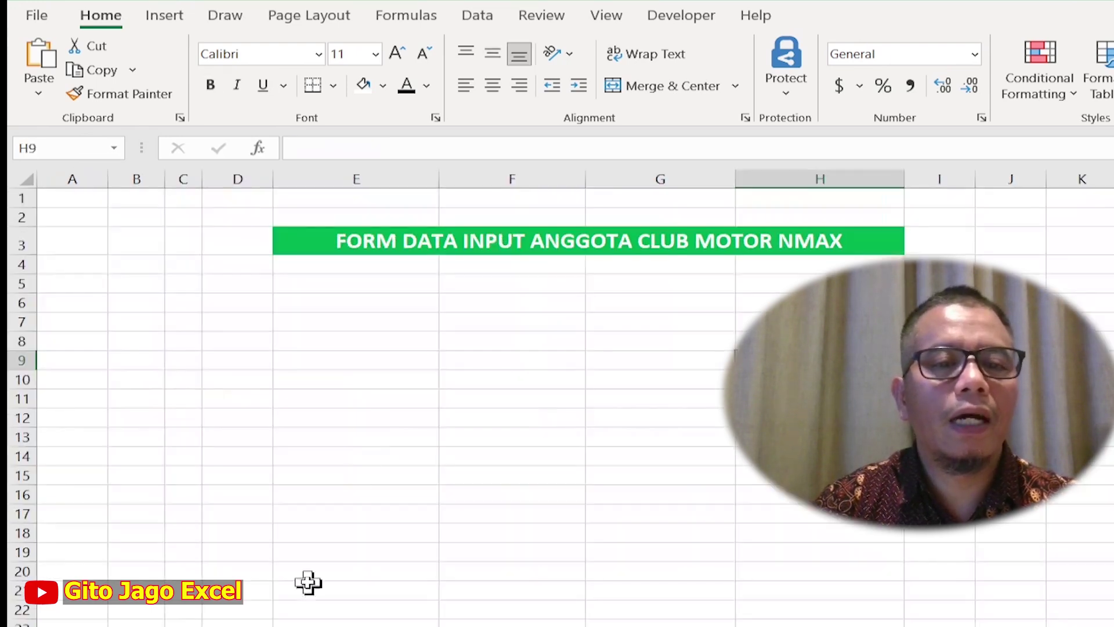
{"action": "left_click", "coordinate": [341, 270]}
{"action": "key", "text": "ctrl+v"}
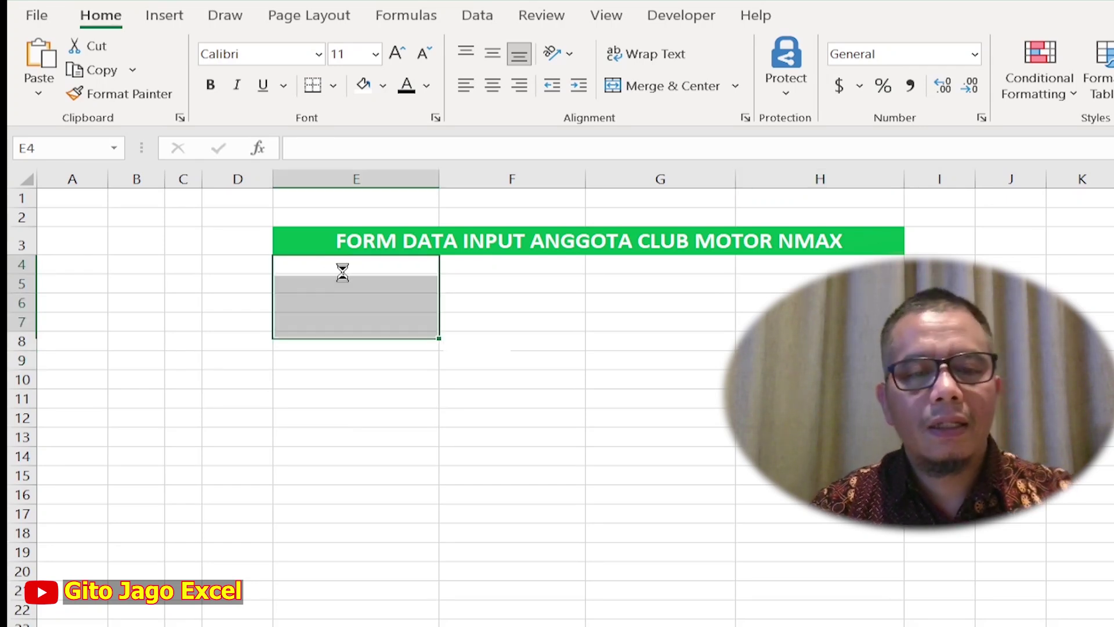
Delete the entire blank row 1 above the form title.
{"action": "left_click", "coordinate": [380, 200]}
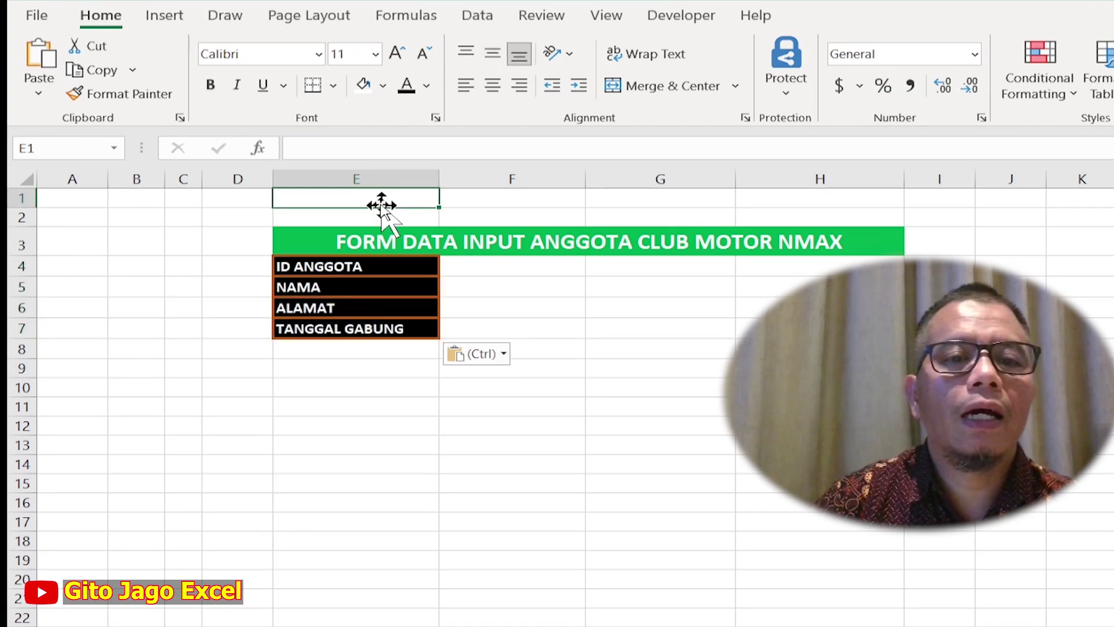
{"action": "right_click", "coordinate": [384, 197]}
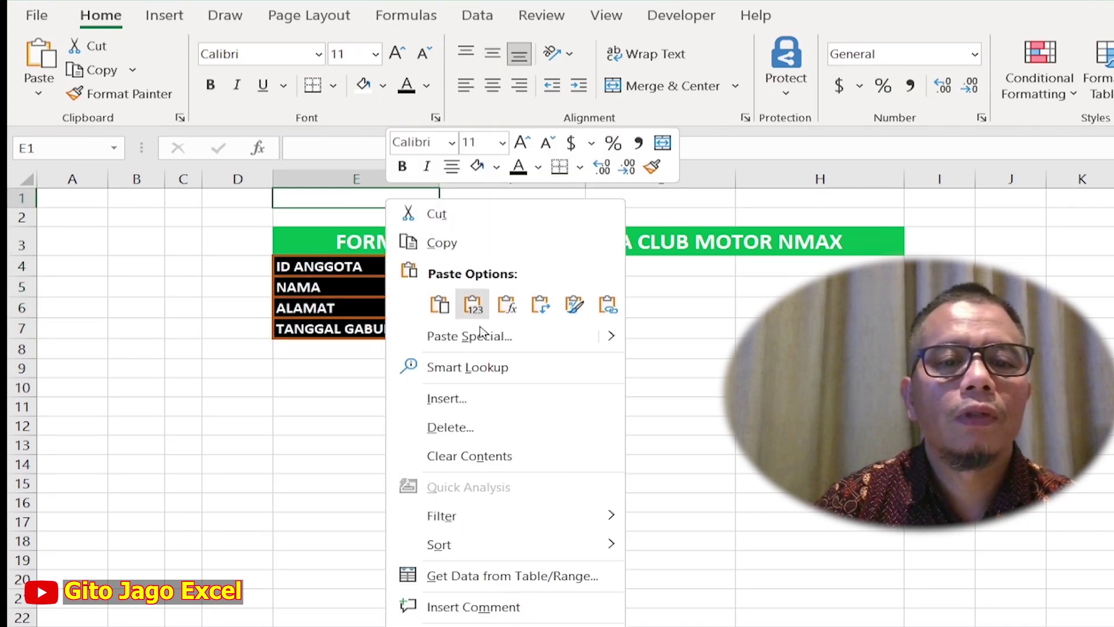
{"action": "left_click", "coordinate": [462, 429]}
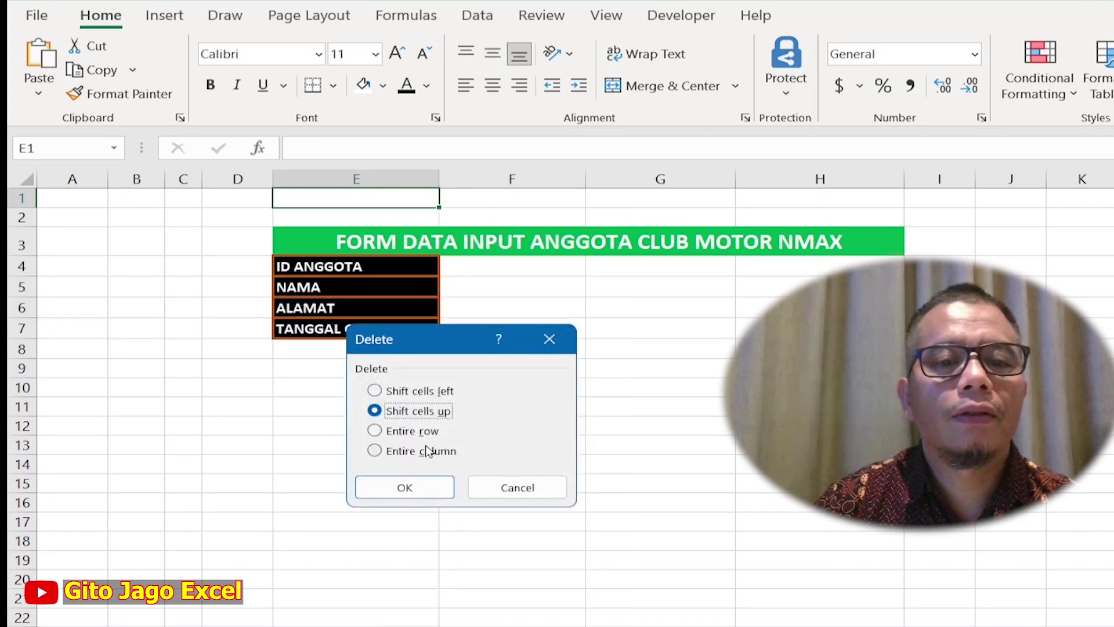
{"action": "left_click", "coordinate": [422, 430]}
{"action": "left_click", "coordinate": [424, 486]}
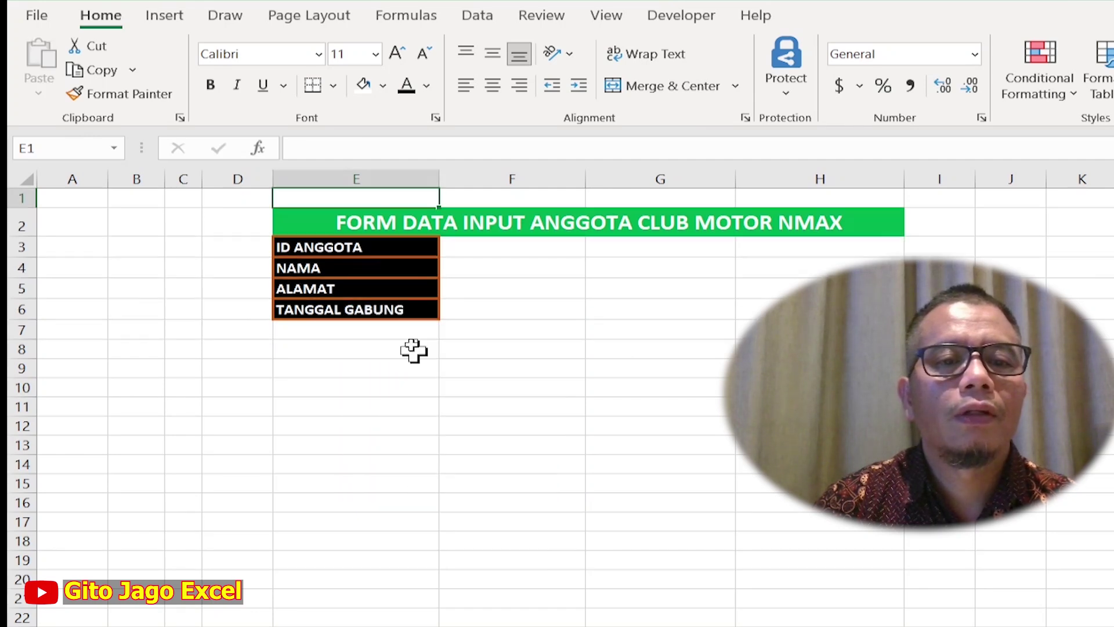
Move the merged form title from row 2 up to row 1, starting at cell E1.
{"action": "left_click", "coordinate": [378, 214]}
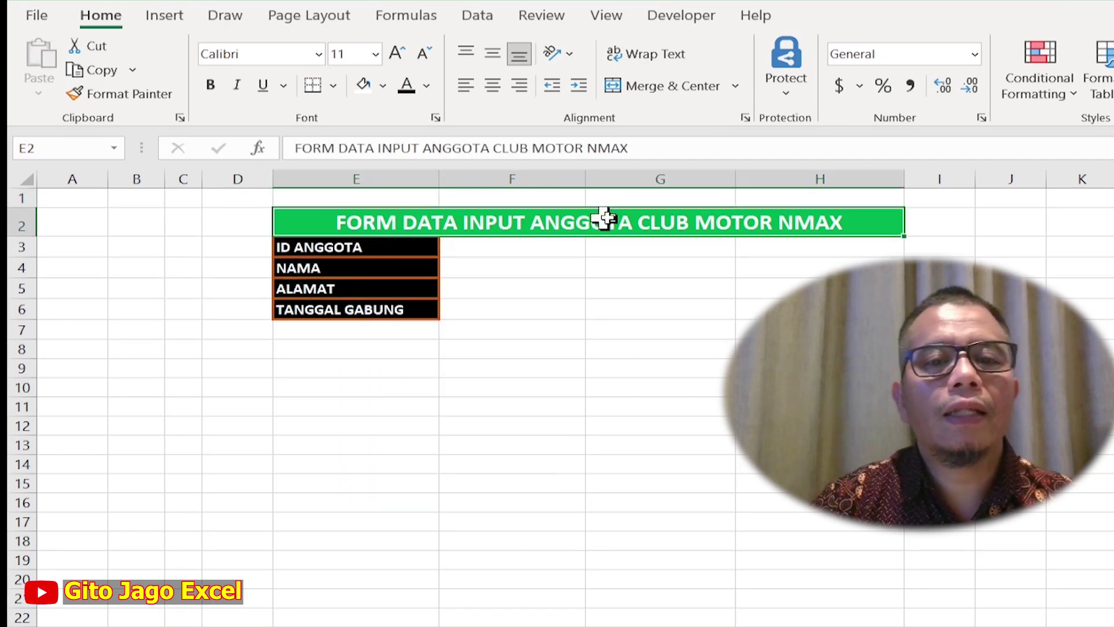
{"action": "key", "text": "ctrl+c"}
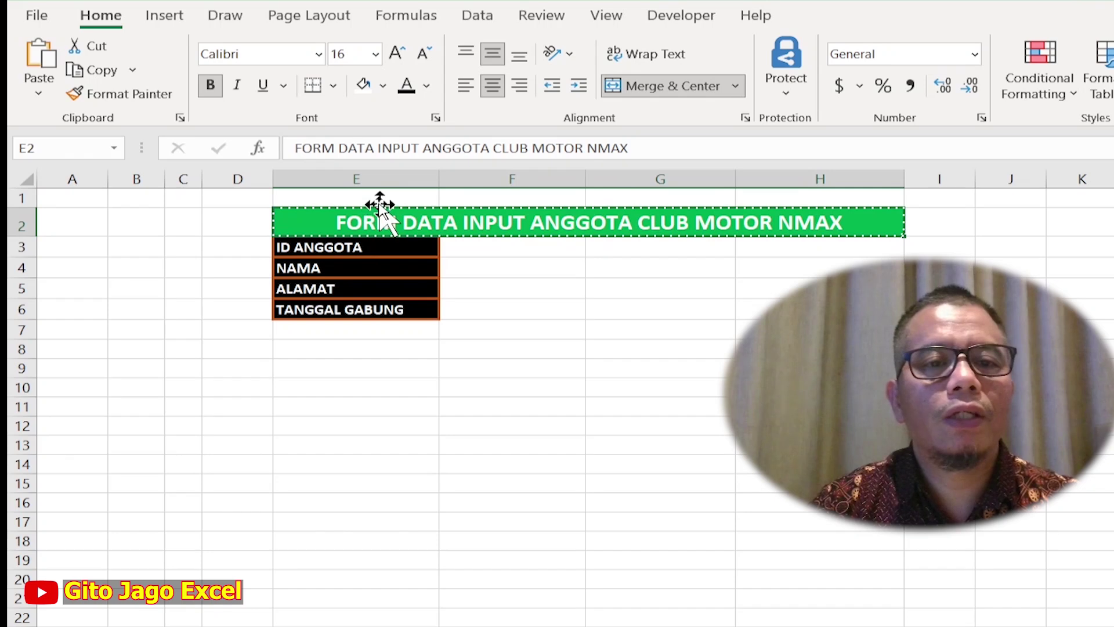
{"action": "left_click", "coordinate": [380, 200]}
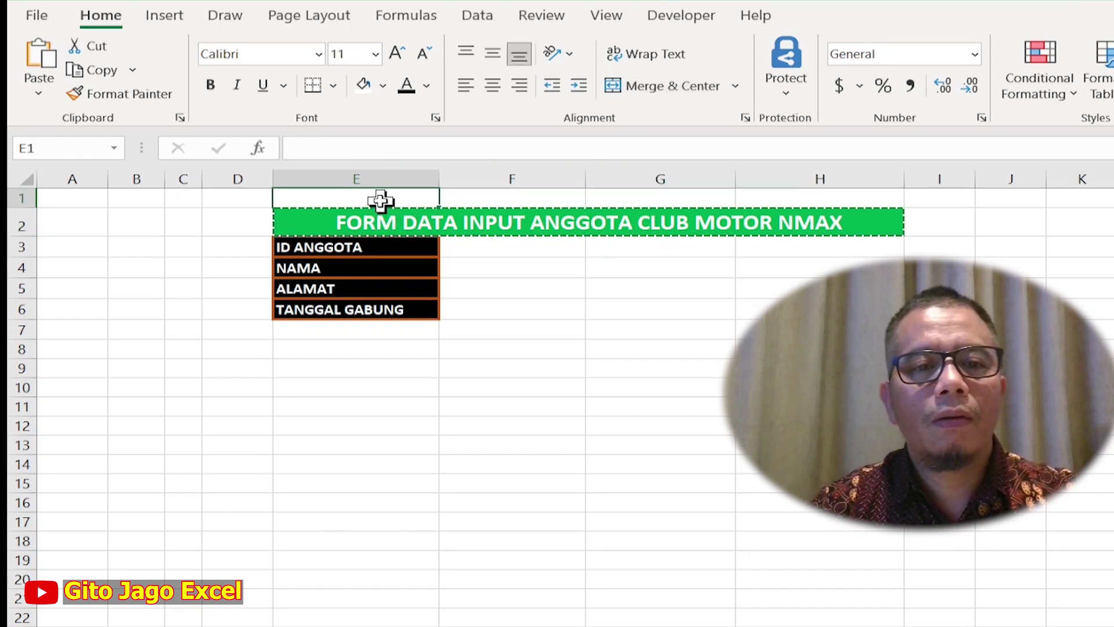
{"action": "key", "text": "ctrl+v"}
{"action": "left_click", "coordinate": [579, 347]}
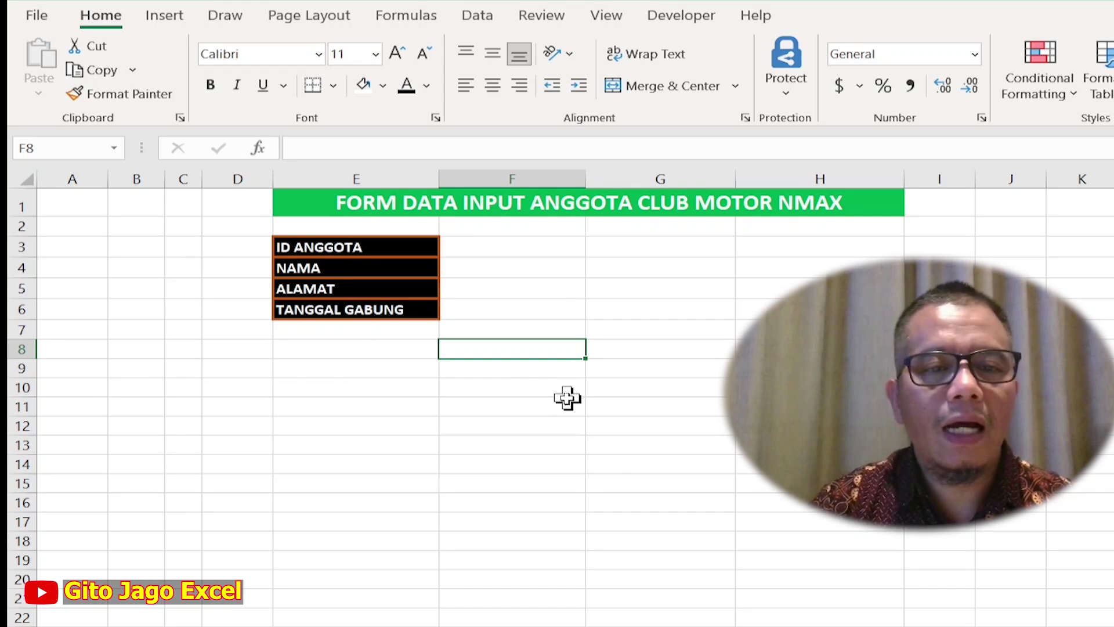
Narrow the empty columns A, B and D beside the form.
{"action": "scroll", "coordinate": [567, 397], "scroll_direction": "up", "scroll_amount": 2, "text": "ctrl"}
{"action": "left_click_drag", "start_coordinate": [358, 196], "coordinate": [301, 197]}
{"action": "left_click_drag", "start_coordinate": [203, 186], "coordinate": [95, 196]}
{"action": "left_click", "coordinate": [639, 479]}
Apply all borders to the four input cells F3:F6 beside the form labels.
{"action": "left_click_drag", "start_coordinate": [510, 281], "coordinate": [517, 348]}
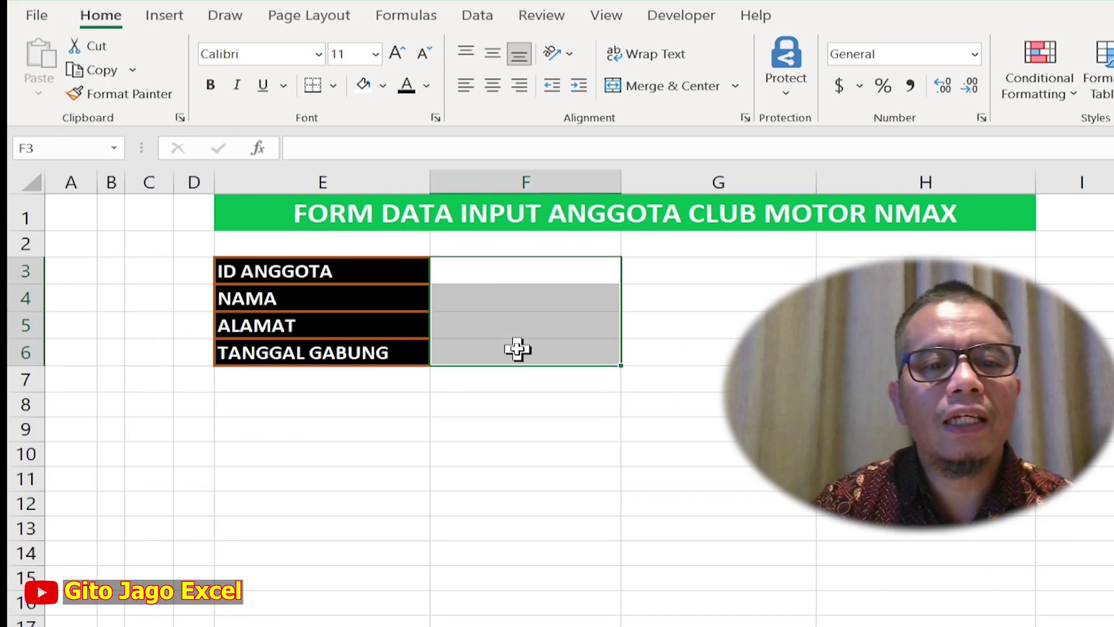
{"action": "left_click", "coordinate": [335, 85]}
{"action": "left_click", "coordinate": [329, 288]}
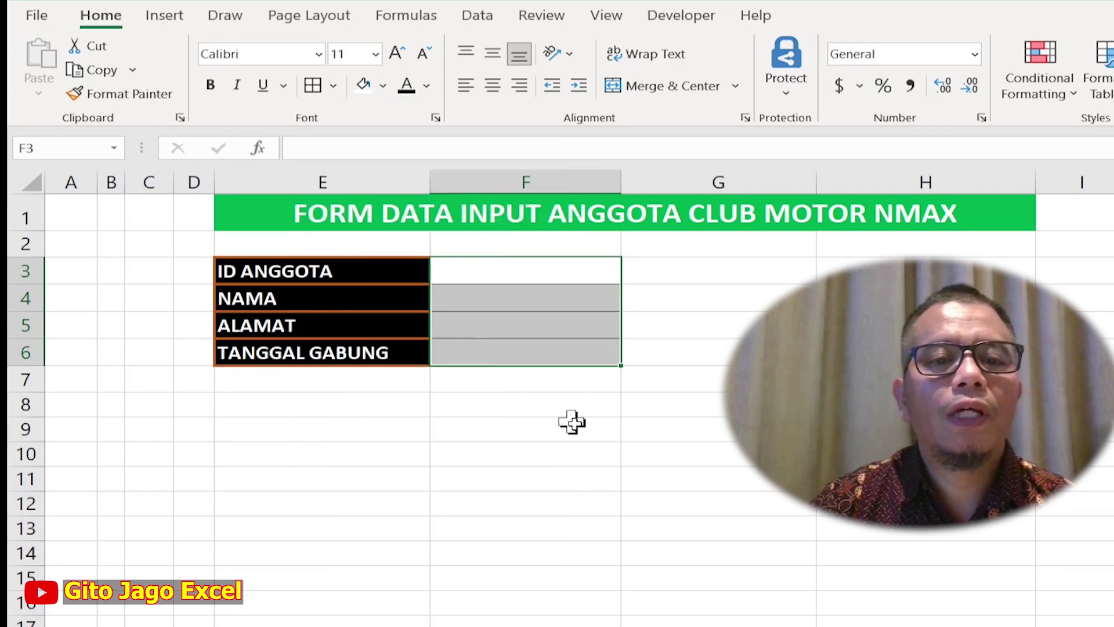
{"action": "left_click", "coordinate": [572, 423]}
Fill the four input cells F3:F6 with the lightest orange theme shade.
{"action": "left_click_drag", "start_coordinate": [525, 276], "coordinate": [535, 352]}
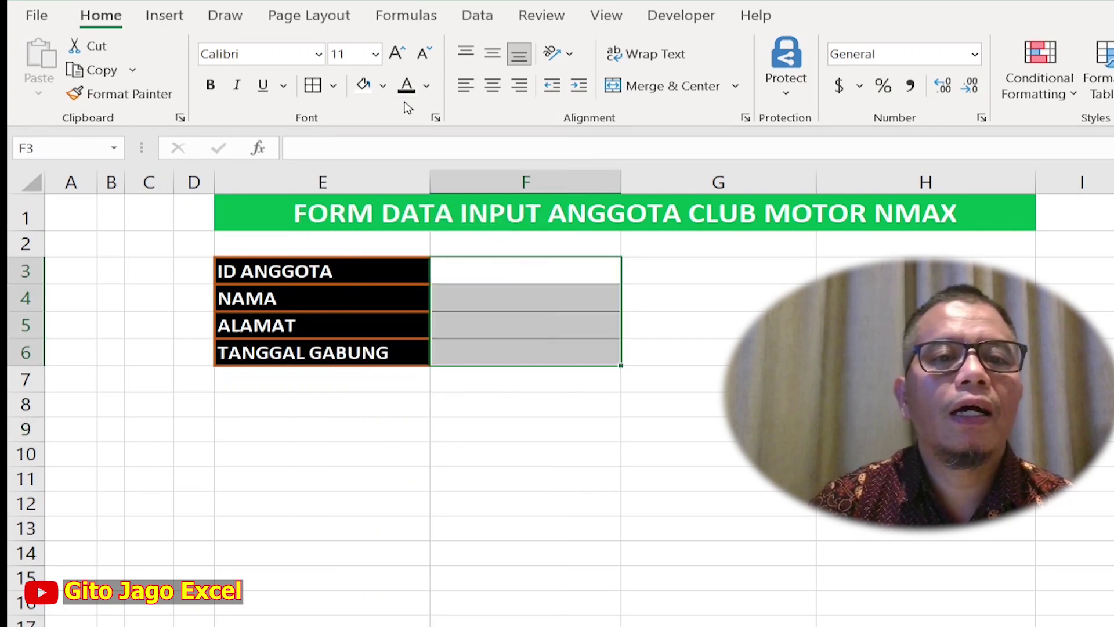
{"action": "left_click", "coordinate": [383, 87]}
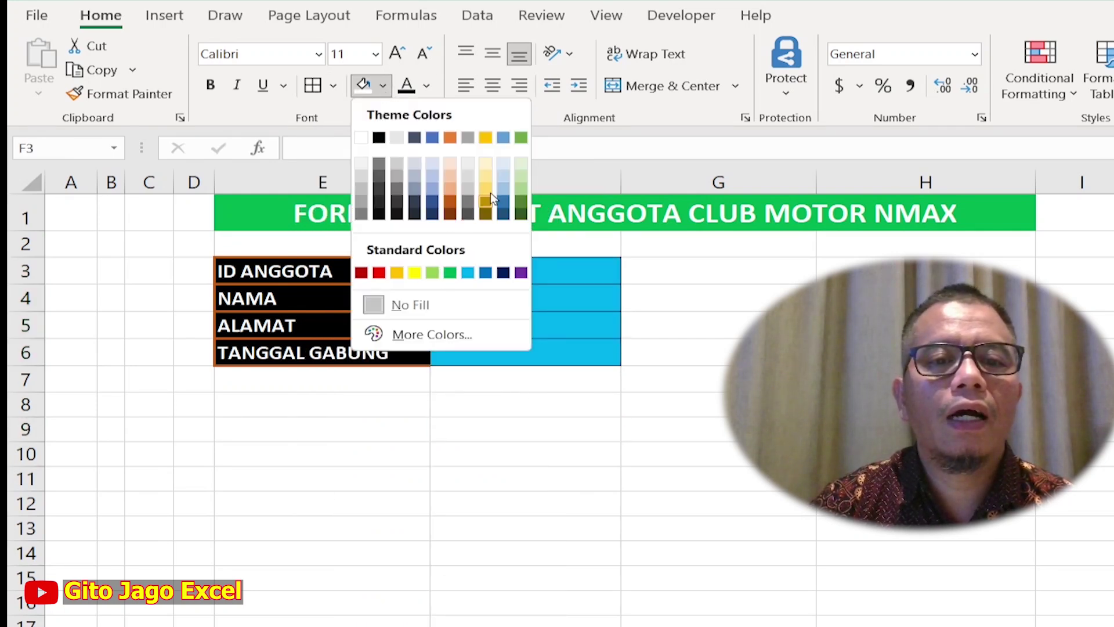
{"action": "left_click", "coordinate": [452, 166]}
{"action": "left_click", "coordinate": [654, 483]}
Fill the input cells F3:F6 with the lightest gold theme shade.
{"action": "left_click_drag", "start_coordinate": [522, 278], "coordinate": [503, 348]}
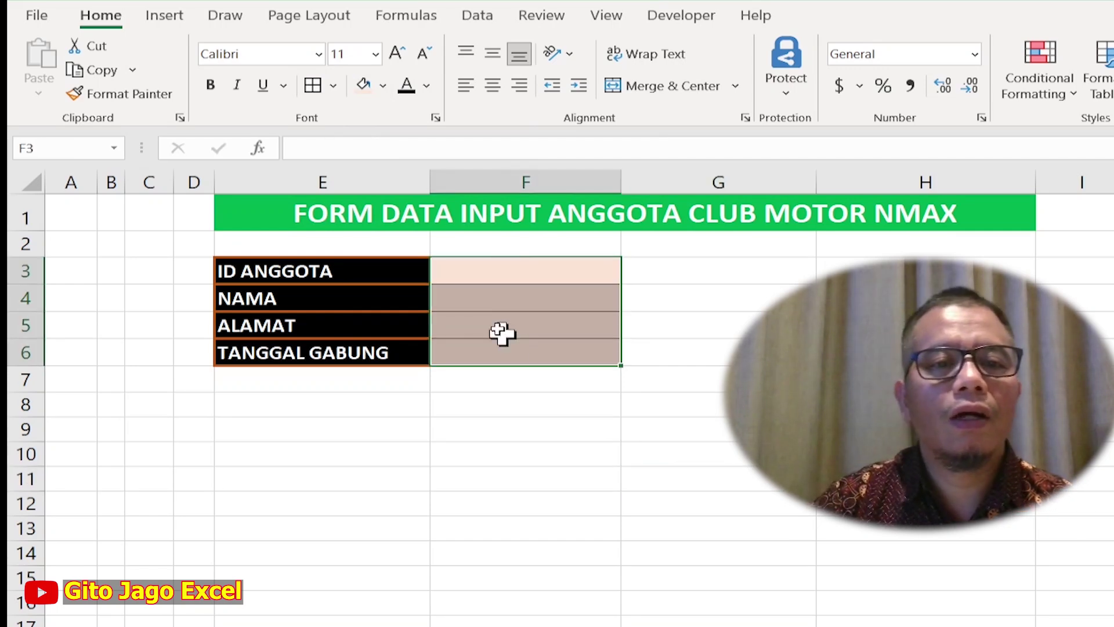
{"action": "left_click", "coordinate": [384, 86]}
{"action": "left_click", "coordinate": [483, 164]}
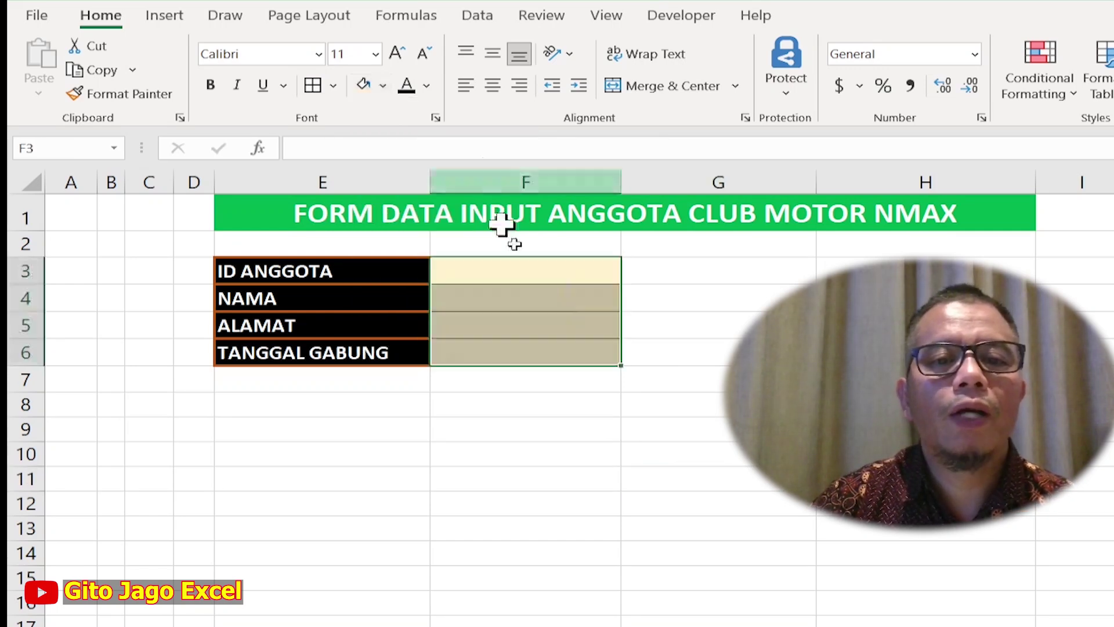
{"action": "left_click", "coordinate": [661, 428]}
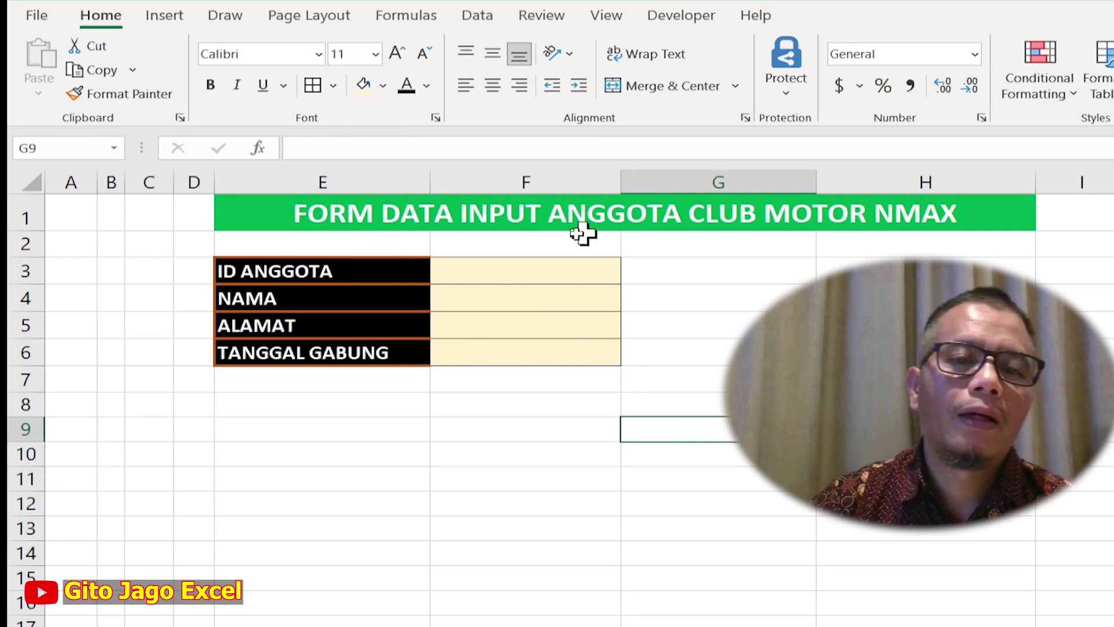
Copy the ID ANGGOTA label to E11 and the NAMA label to F11 as database column headers.
{"action": "left_click", "coordinate": [364, 279]}
{"action": "key", "text": "ctrl+c"}
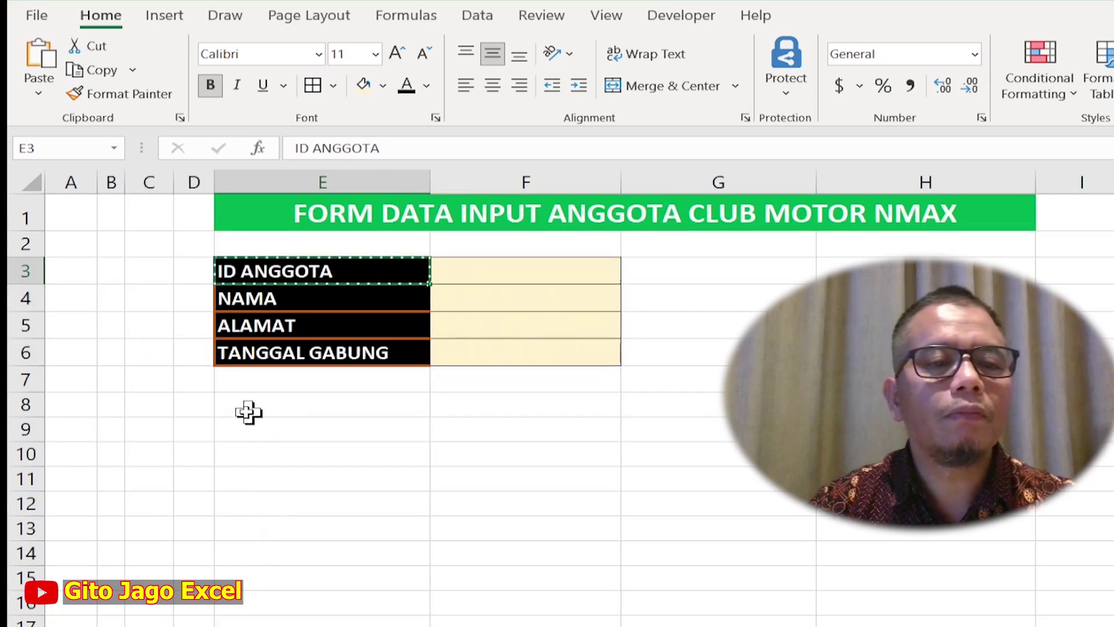
{"action": "left_click", "coordinate": [313, 472]}
{"action": "key", "text": "ctrl+v"}
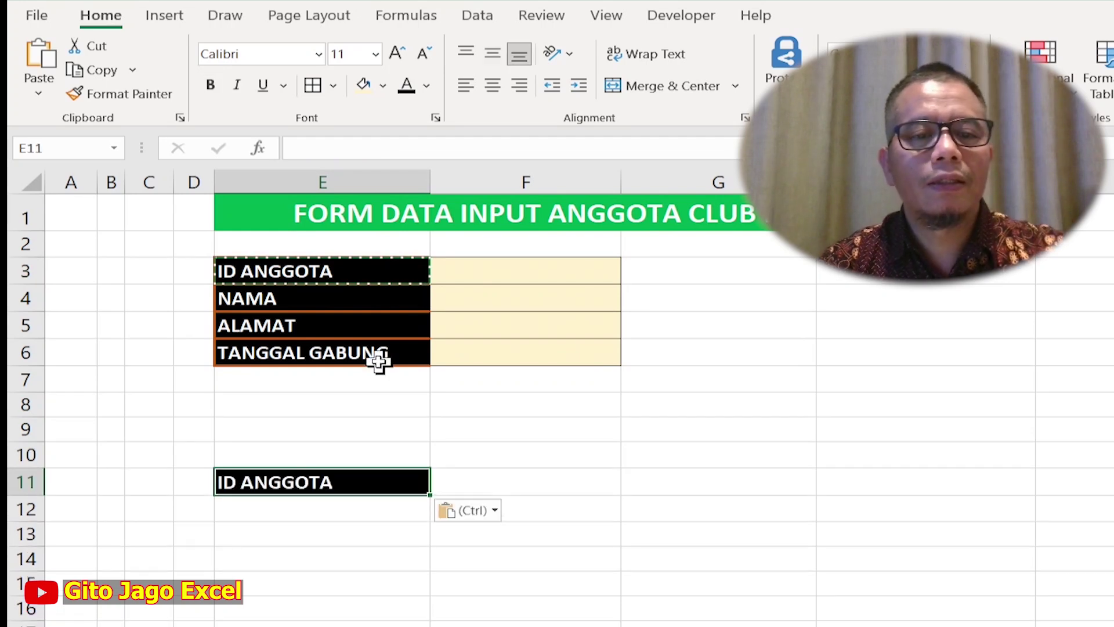
{"action": "left_click", "coordinate": [374, 299]}
{"action": "key", "text": "ctrl+c"}
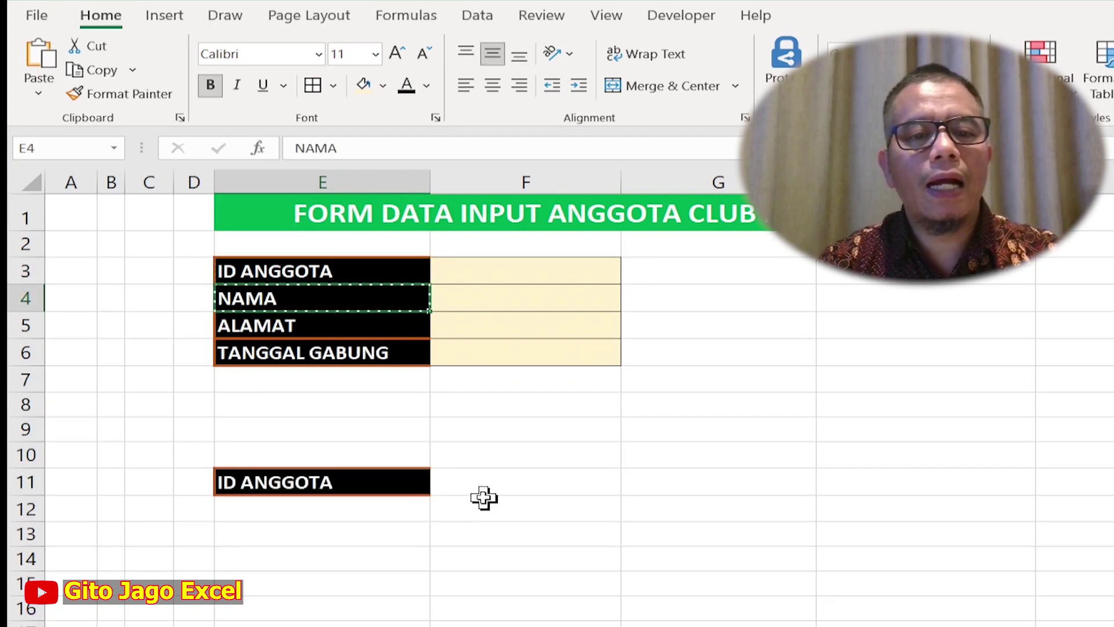
{"action": "left_click", "coordinate": [500, 482]}
{"action": "key", "text": "ctrl+v"}
Copy the ALAMAT label to G11 and the TANGGAL GABUNG label to H11 to complete the header row.
{"action": "left_click", "coordinate": [390, 331]}
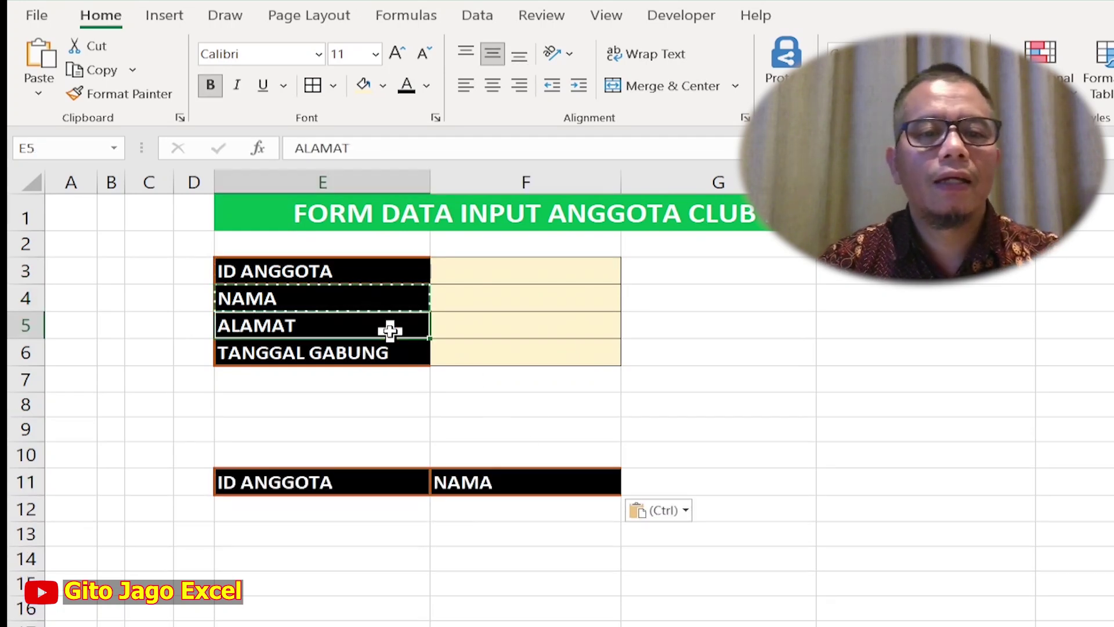
{"action": "key", "text": "ctrl+c"}
{"action": "left_click", "coordinate": [687, 479]}
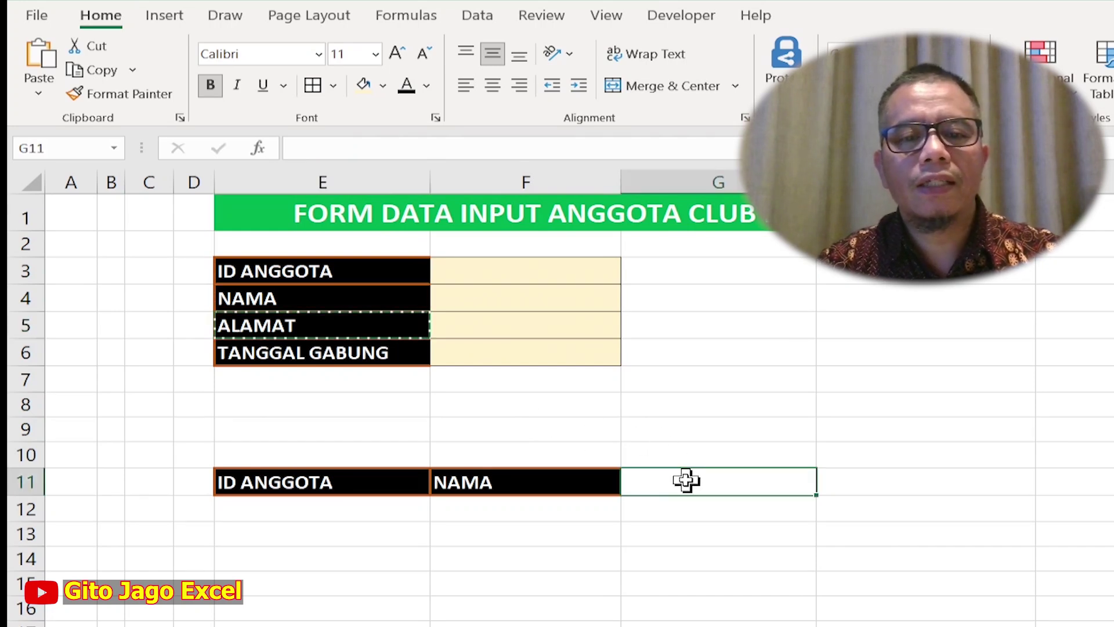
{"action": "key", "text": "ctrl+v"}
{"action": "left_click", "coordinate": [385, 355]}
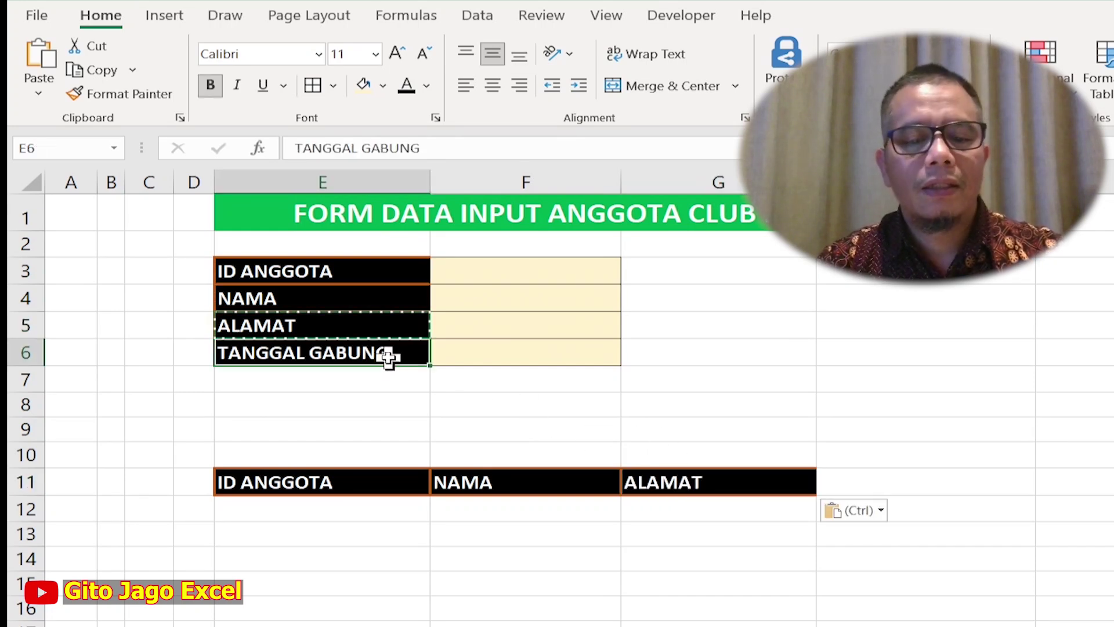
{"action": "key", "text": "ctrl+c"}
{"action": "left_click", "coordinate": [922, 480]}
{"action": "key", "text": "ctrl+v"}
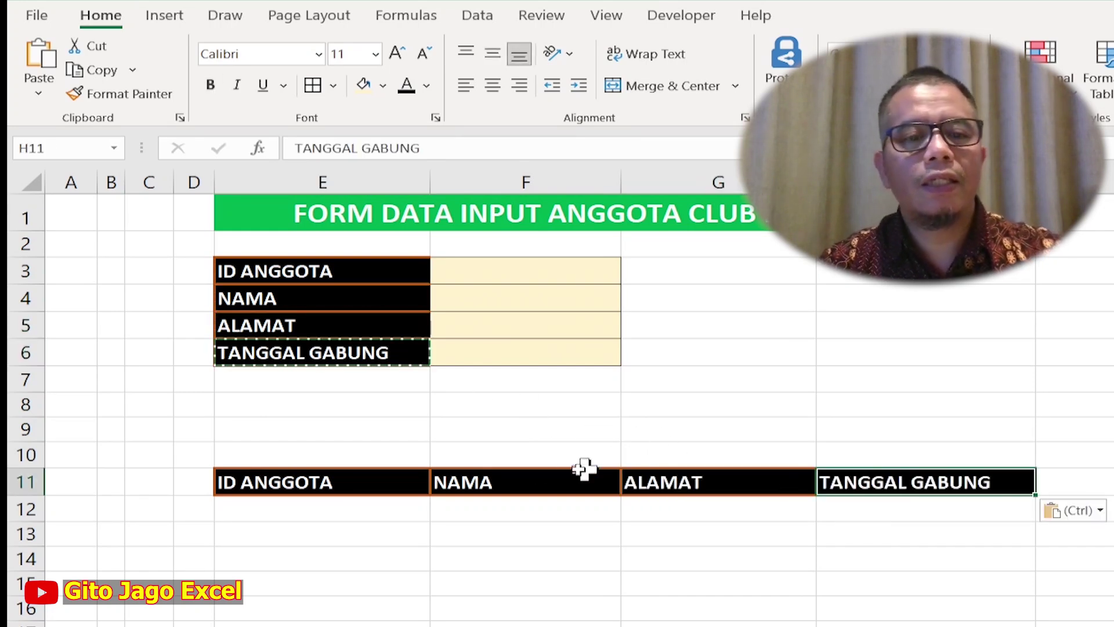
Enter the heading DATABASE ANGGOTA CLUB MOTOR NMAX in cell E8.
{"action": "left_click", "coordinate": [368, 411]}
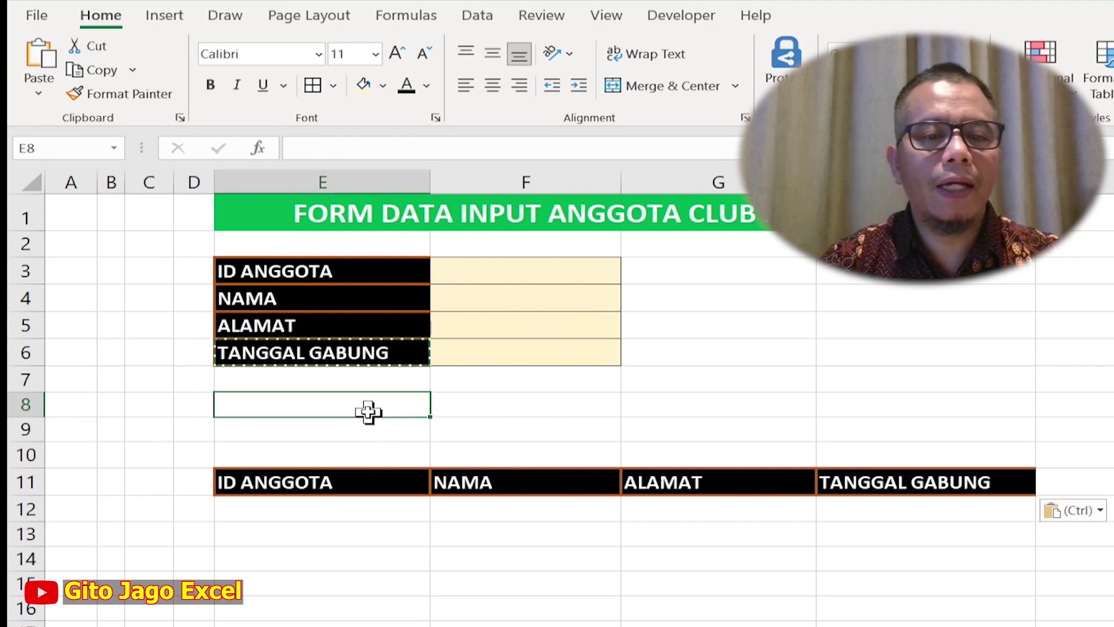
{"action": "type", "text": "DA"}
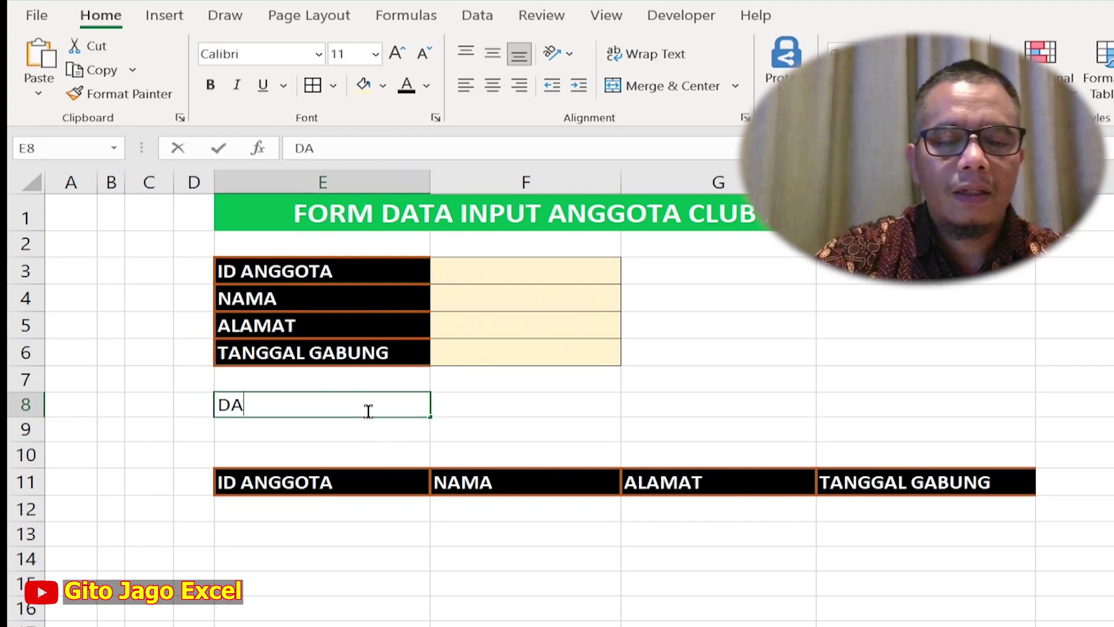
{"action": "type", "text": "TABASE ANGGOTA CLUB M"}
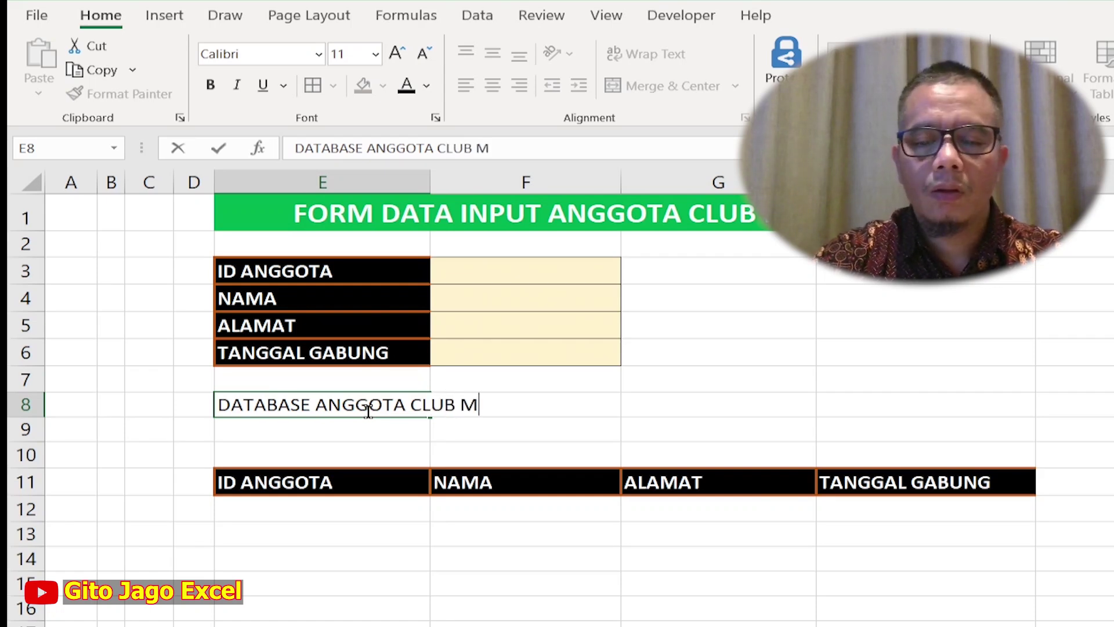
{"action": "type", "text": "TOR NMAX"}
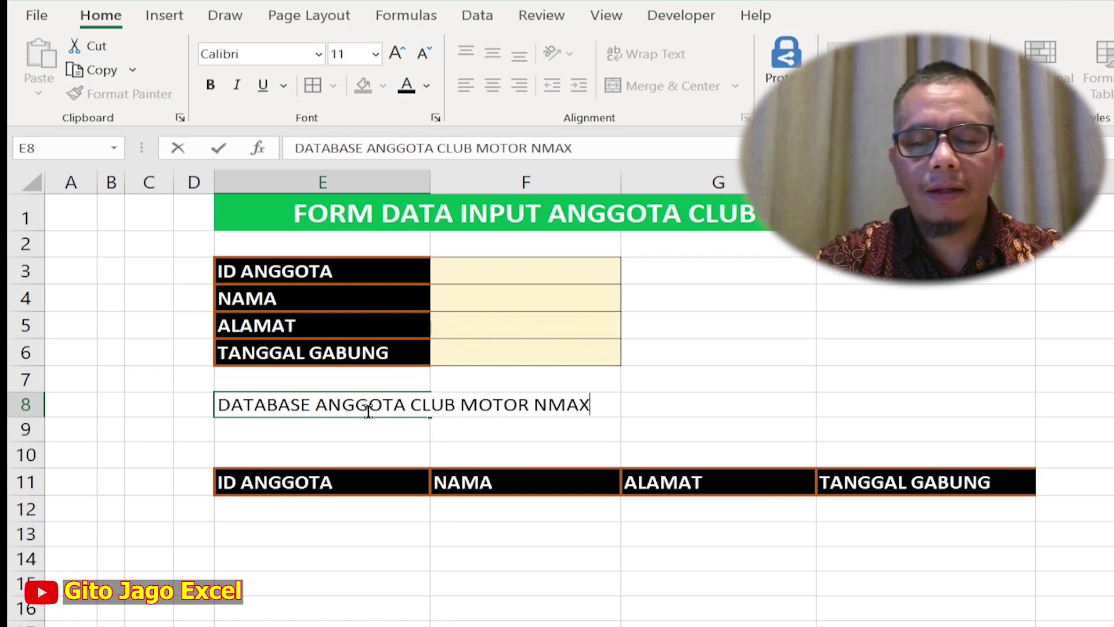
{"action": "key", "text": "Return"}
Add an apostrophe in front of the database heading text in E8.
{"action": "left_click", "coordinate": [368, 406]}
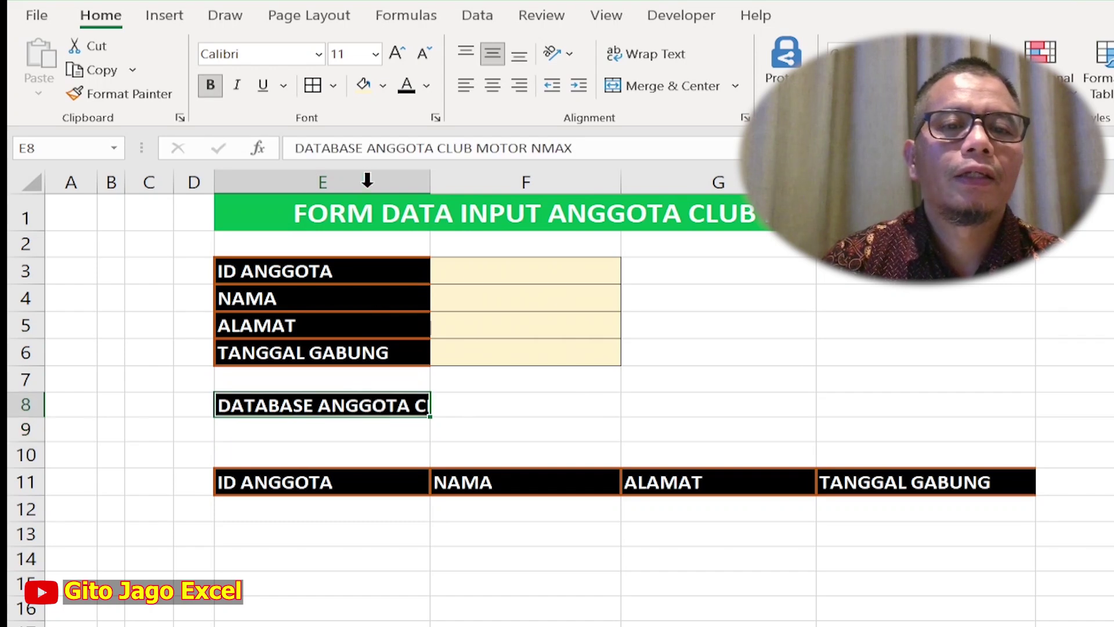
{"action": "left_click", "coordinate": [296, 148]}
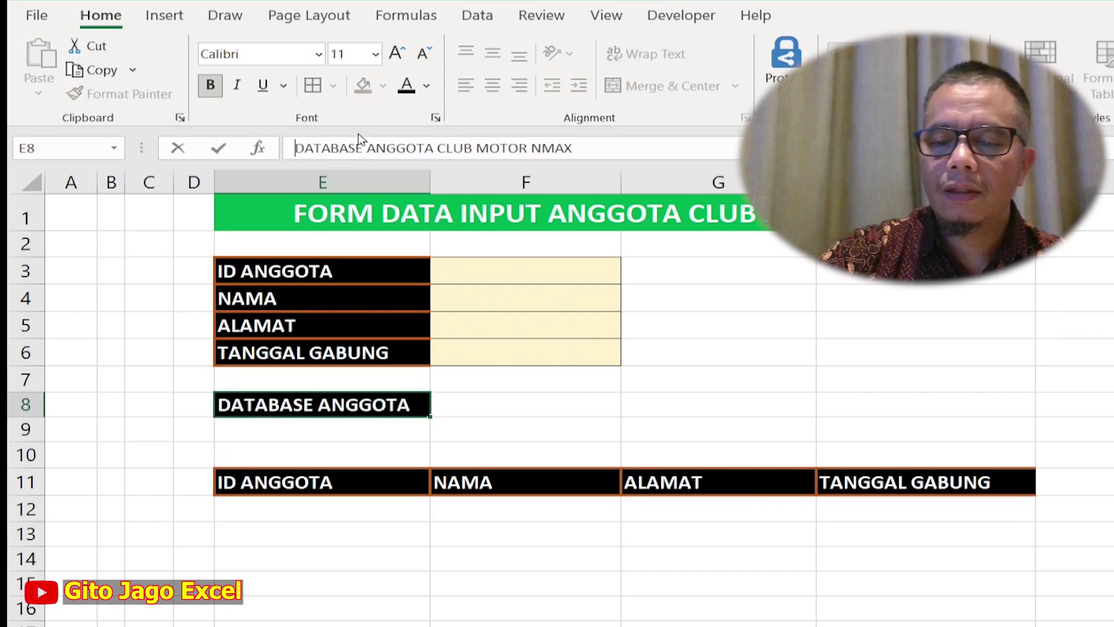
{"action": "type", "text": "'"}
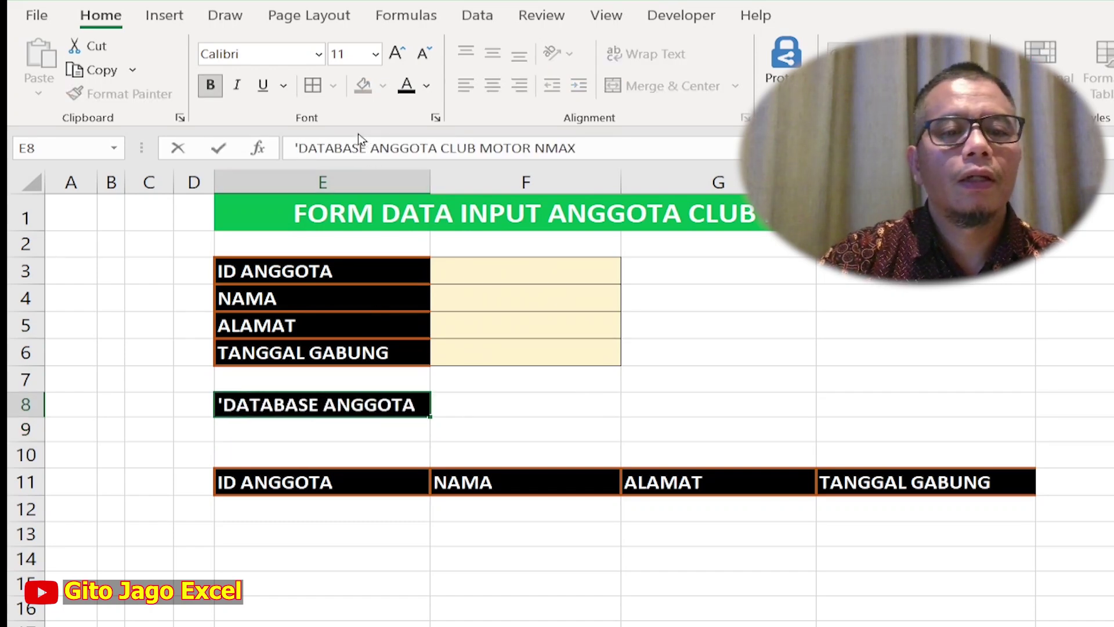
{"action": "key", "text": "Return"}
Merge cells E8:H8 with the database heading and align its text left.
{"action": "left_click_drag", "start_coordinate": [274, 406], "coordinate": [859, 401]}
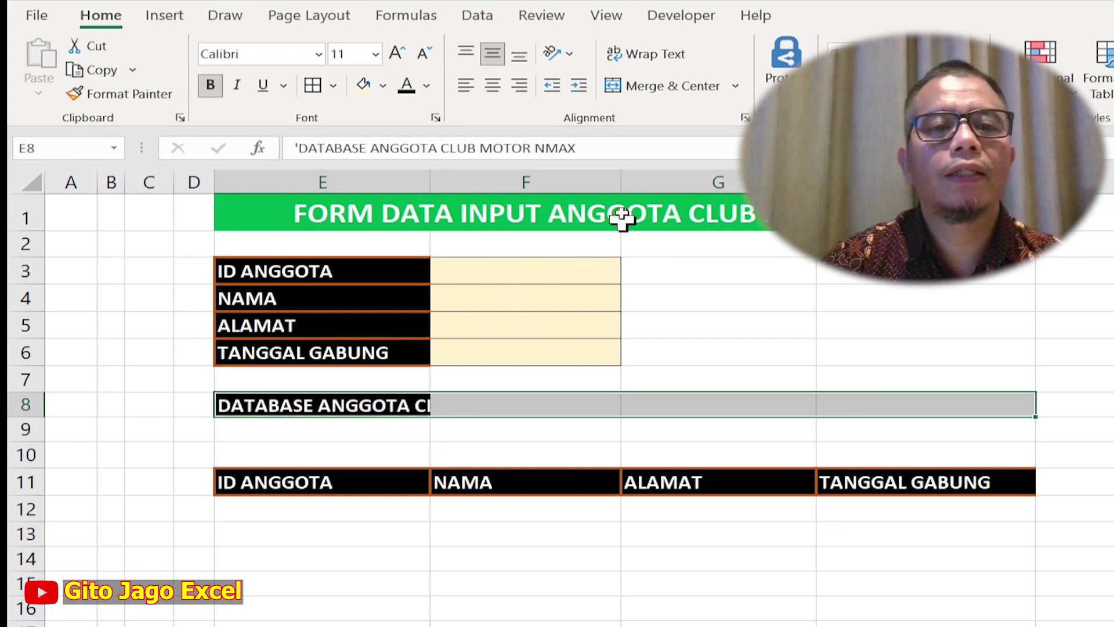
{"action": "left_click", "coordinate": [631, 87]}
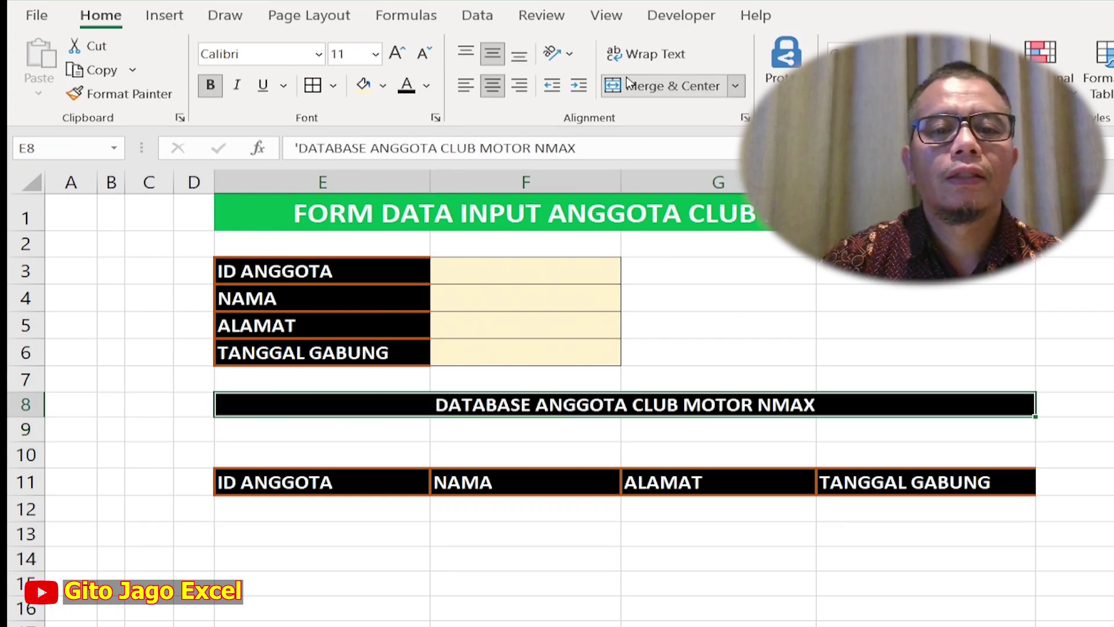
{"action": "left_click", "coordinate": [464, 85]}
{"action": "left_click", "coordinate": [476, 618]}
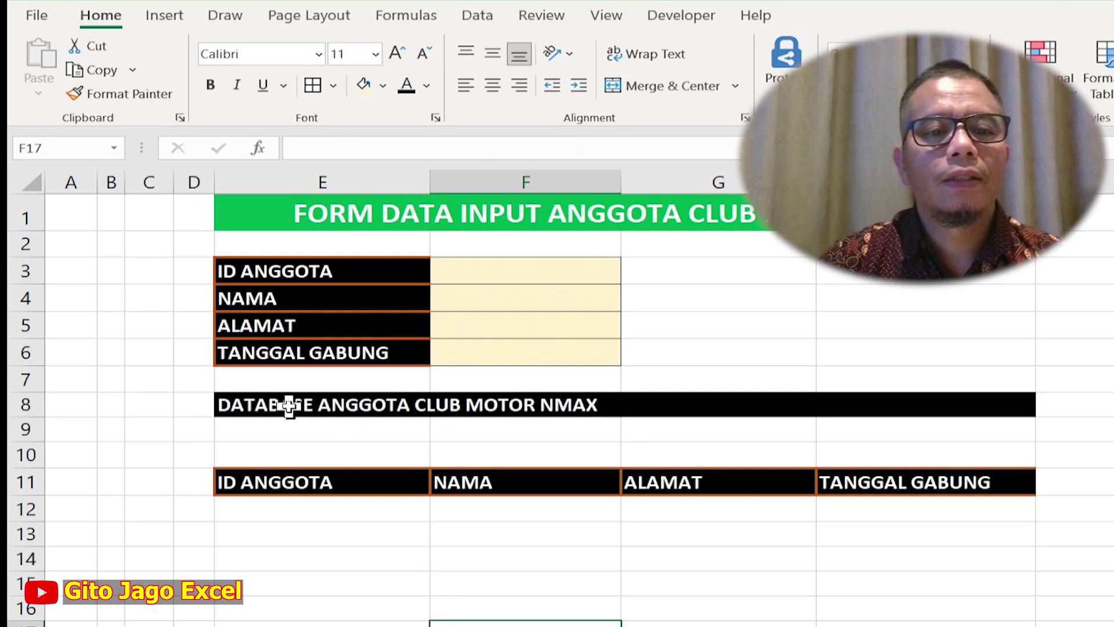
Give the database heading in row 8 a black fill and white text.
{"action": "left_click", "coordinate": [306, 408]}
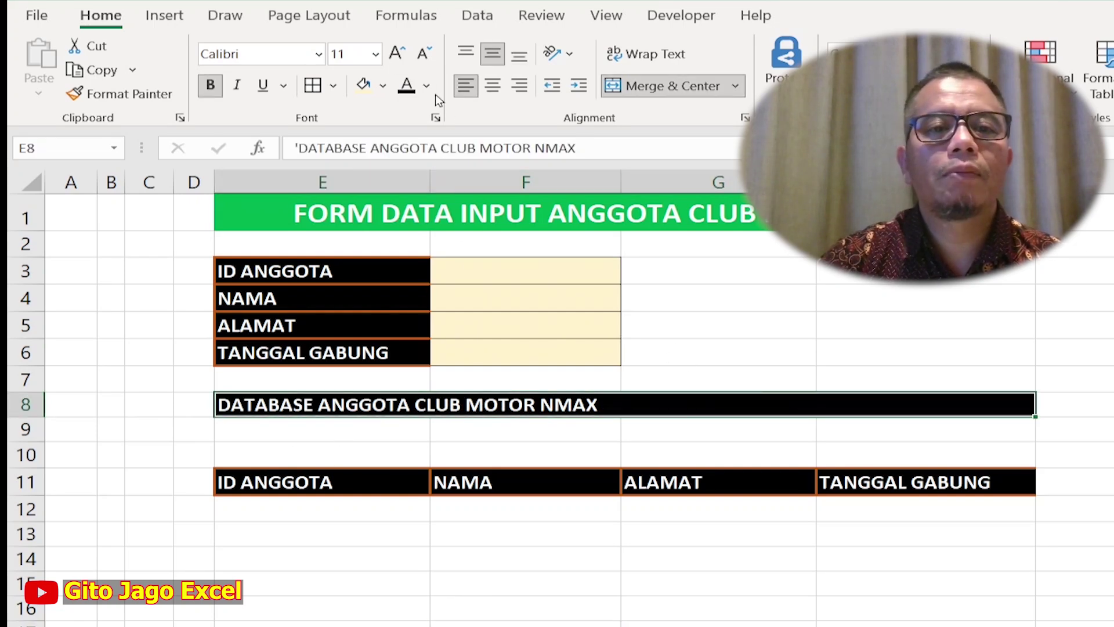
{"action": "left_click", "coordinate": [375, 87]}
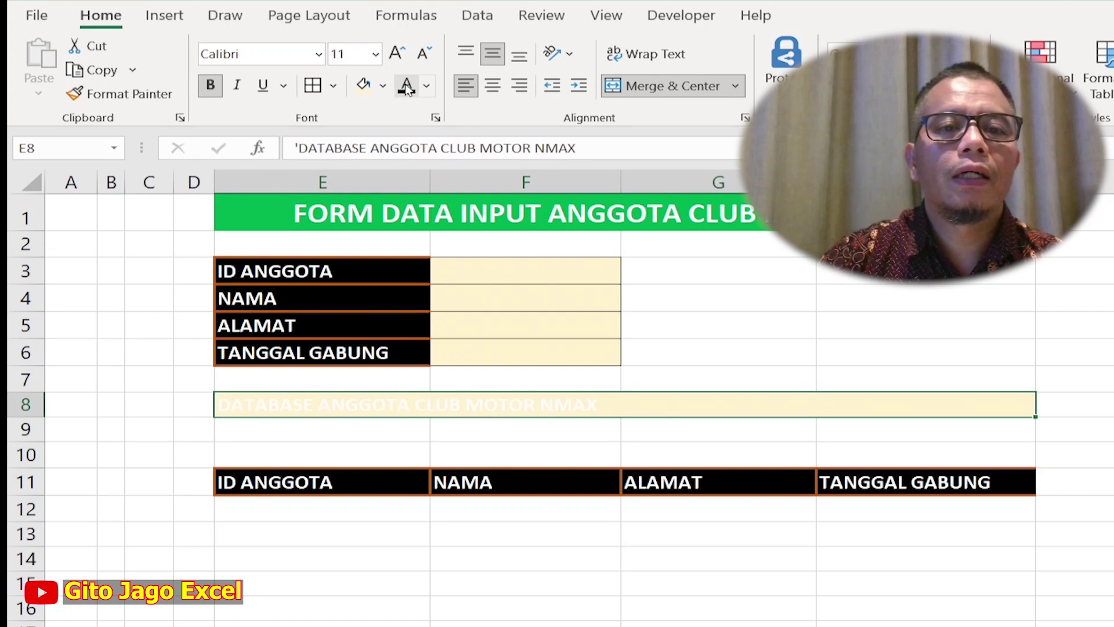
{"action": "left_click", "coordinate": [383, 87]}
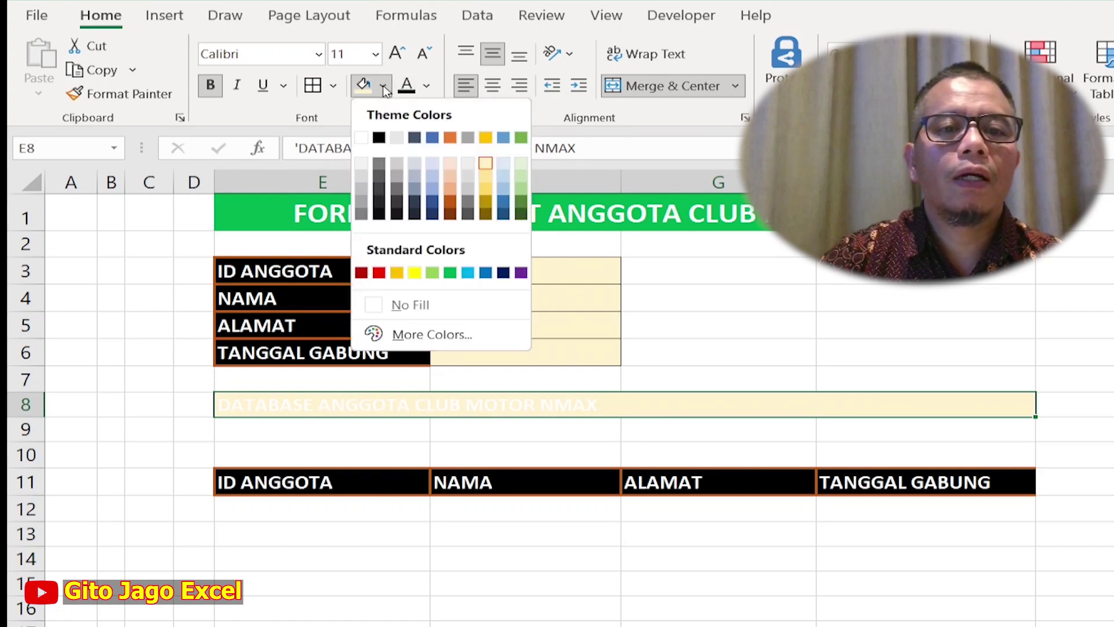
{"action": "left_click", "coordinate": [379, 138]}
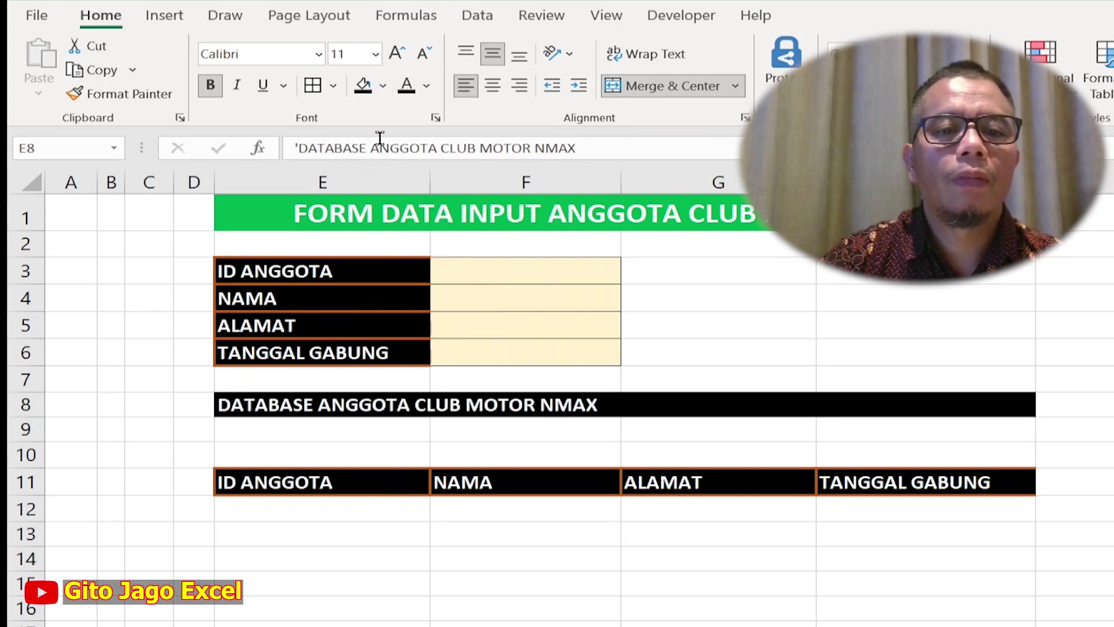
{"action": "left_click", "coordinate": [426, 85]}
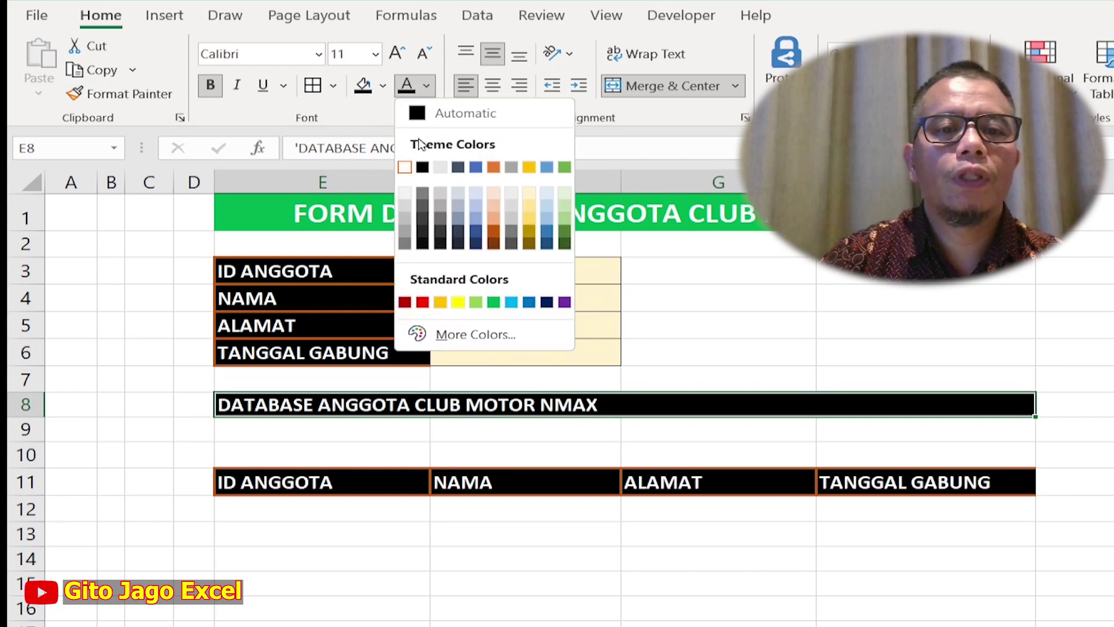
{"action": "left_click", "coordinate": [406, 168]}
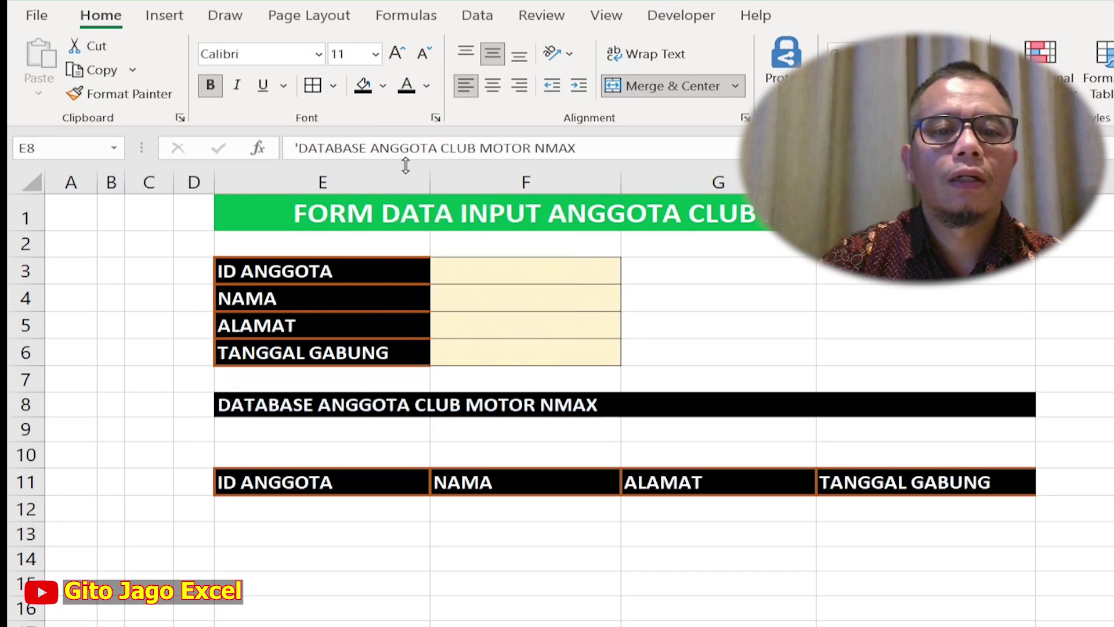
{"action": "left_click", "coordinate": [516, 561]}
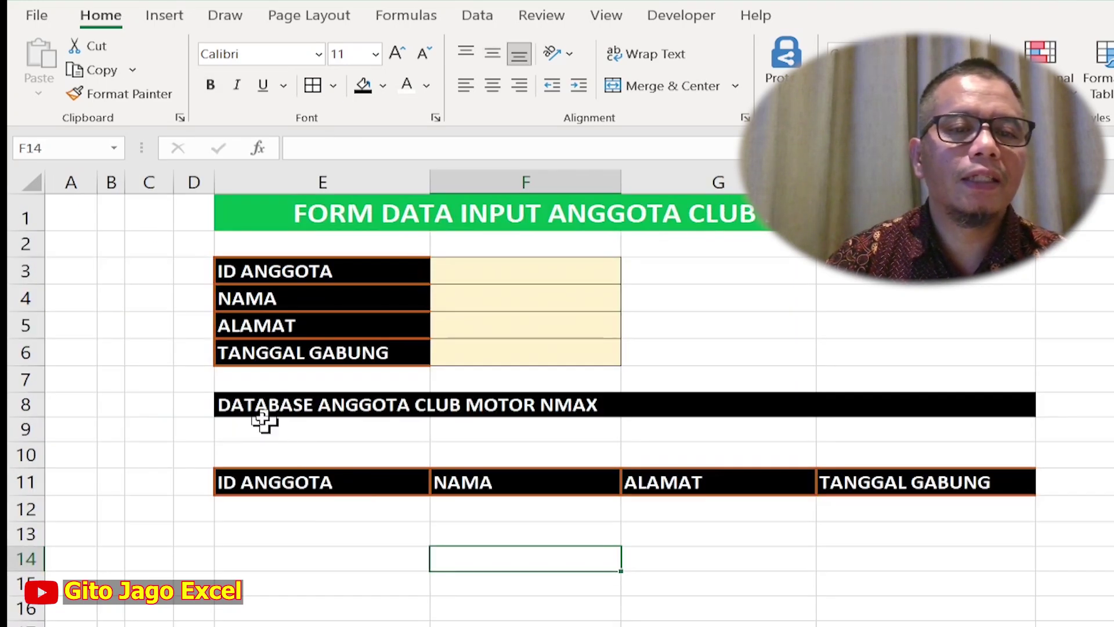
Move the merged database heading from row 8 down to cell E9.
{"action": "left_click", "coordinate": [241, 402]}
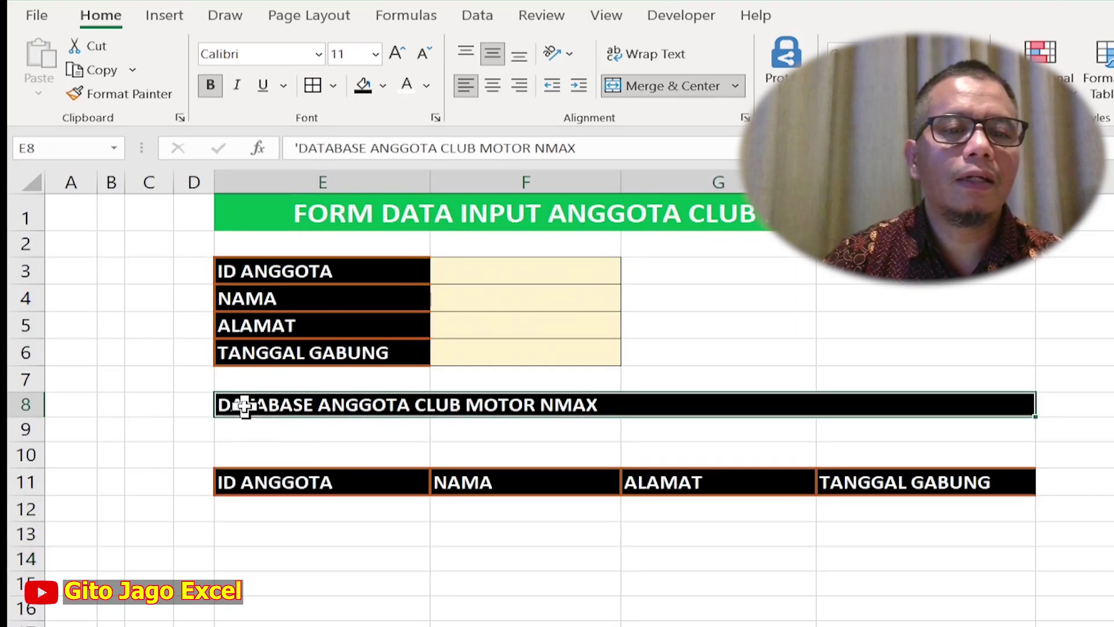
{"action": "key", "text": "ctrl+c"}
{"action": "key", "text": "Down"}
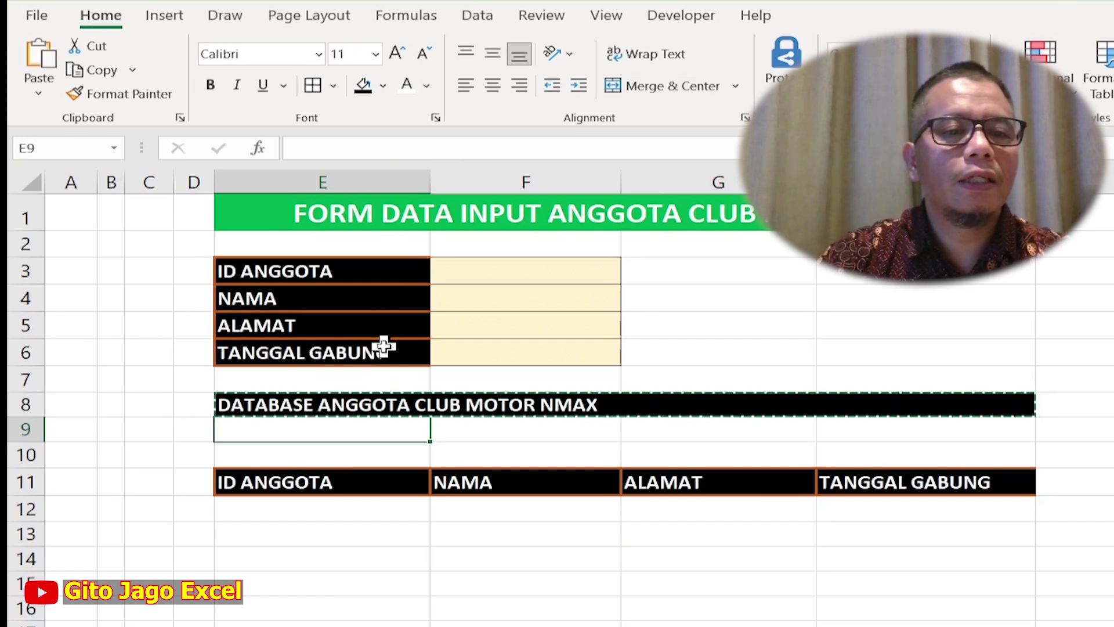
{"action": "key", "text": "ctrl+v"}
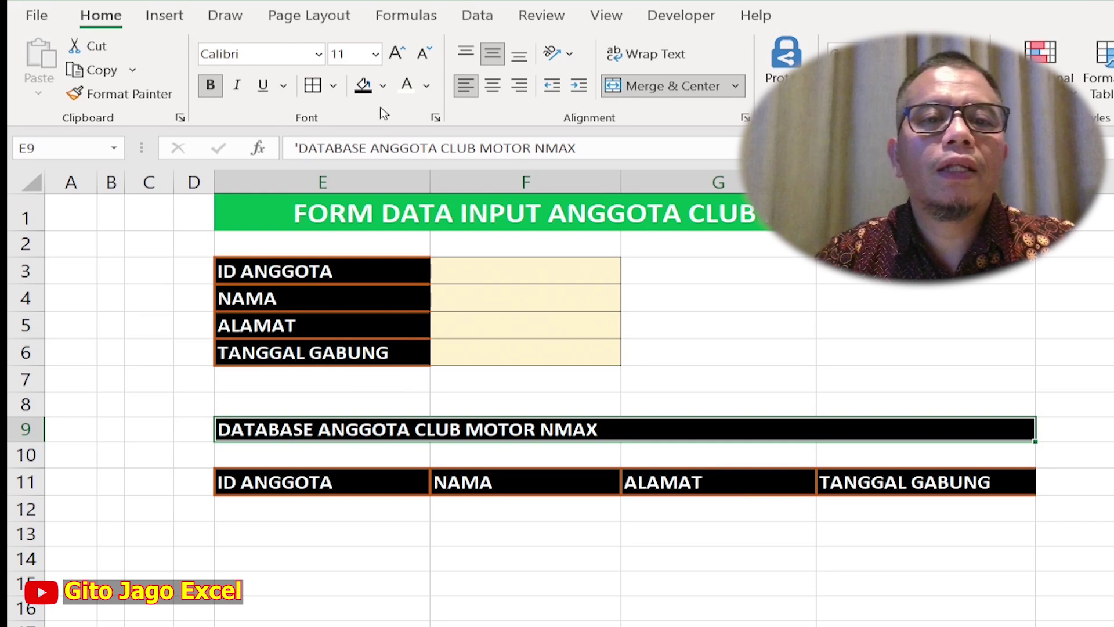
Give the database heading in row 9 a white fill and the Automatic font color.
{"action": "left_click", "coordinate": [383, 86]}
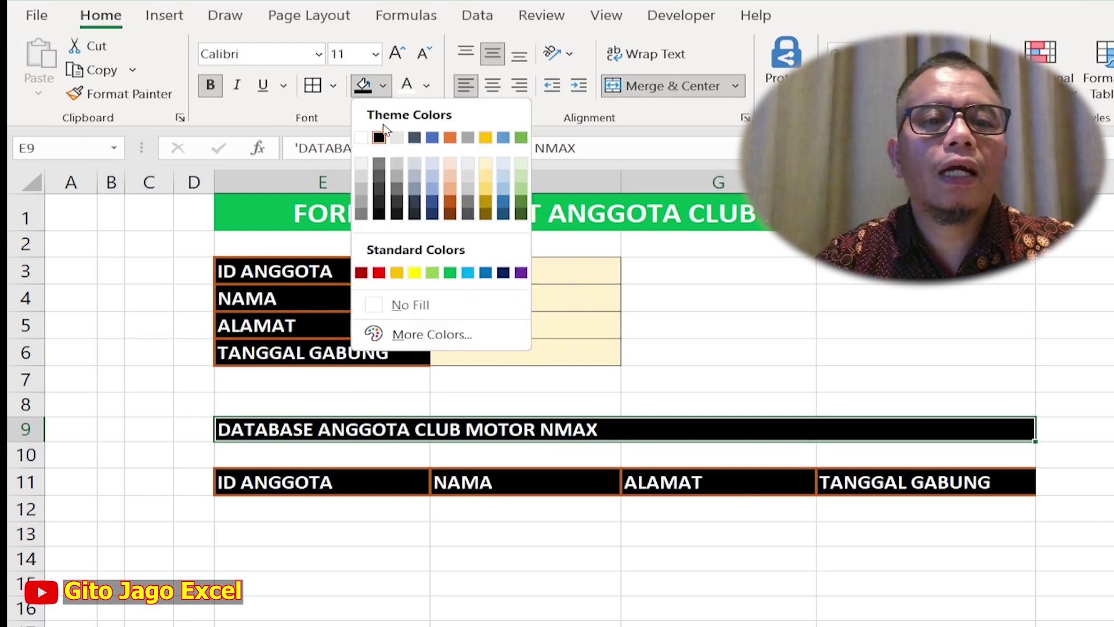
{"action": "left_click", "coordinate": [368, 138]}
{"action": "left_click", "coordinate": [426, 85]}
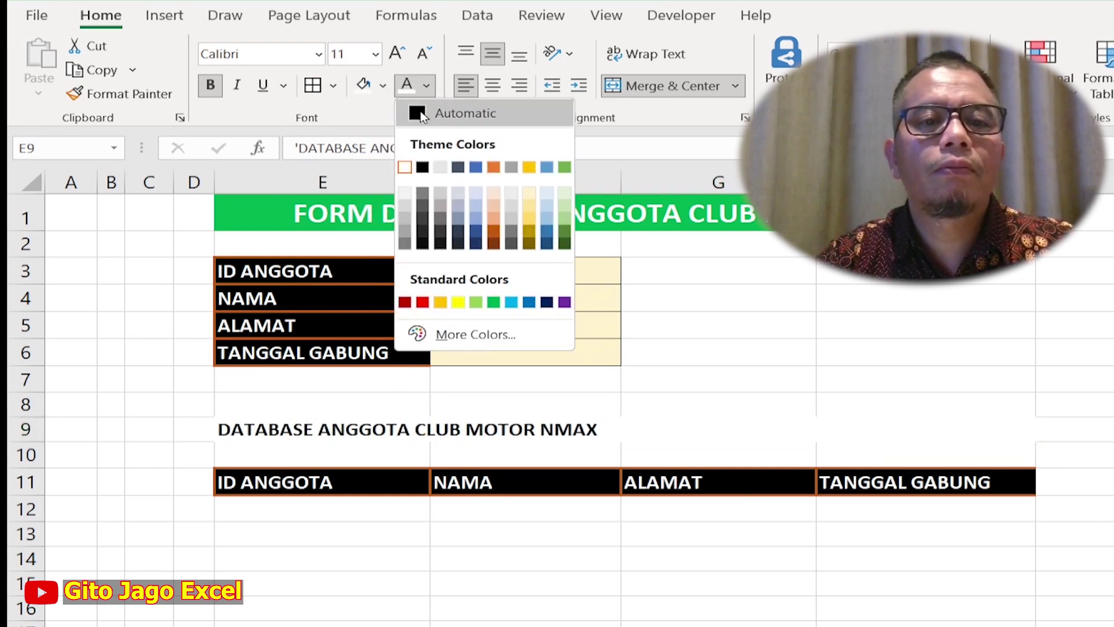
{"action": "left_click", "coordinate": [423, 112]}
{"action": "left_click", "coordinate": [604, 603]}
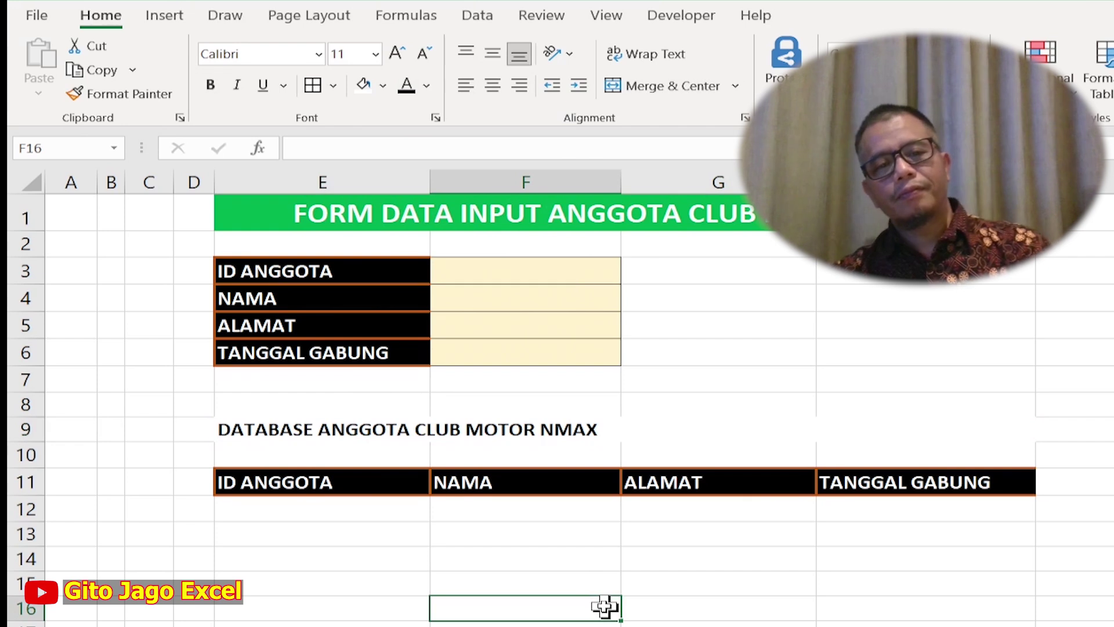
{"action": "left_click", "coordinate": [286, 418]}
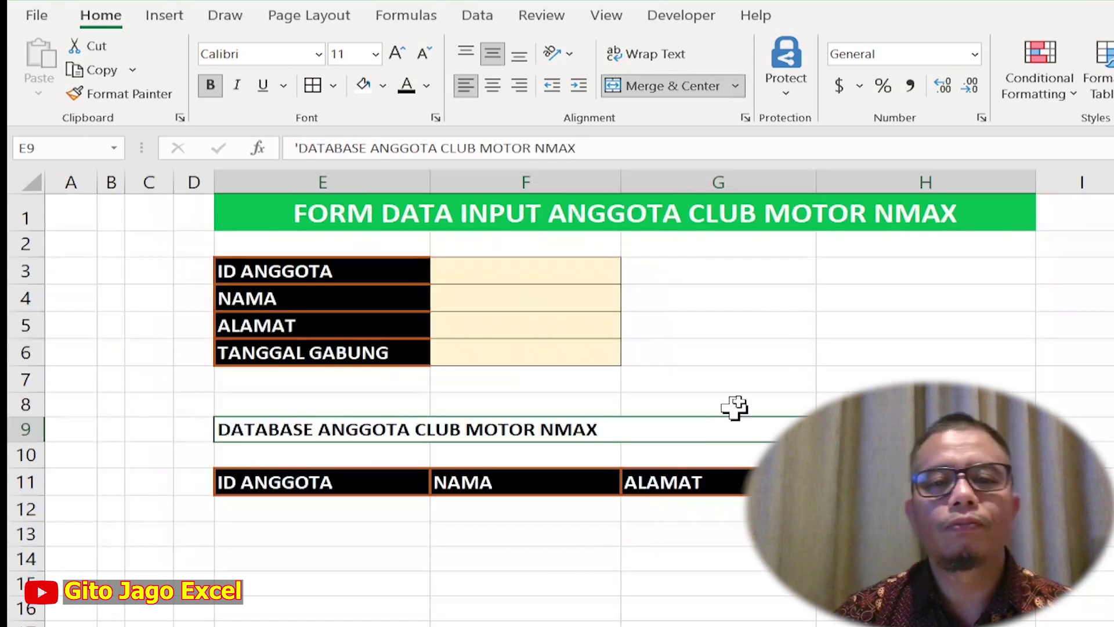
Draw a rounded rectangle button at the left side of cells H3:H4, beside the input form.
{"action": "left_click", "coordinate": [800, 300]}
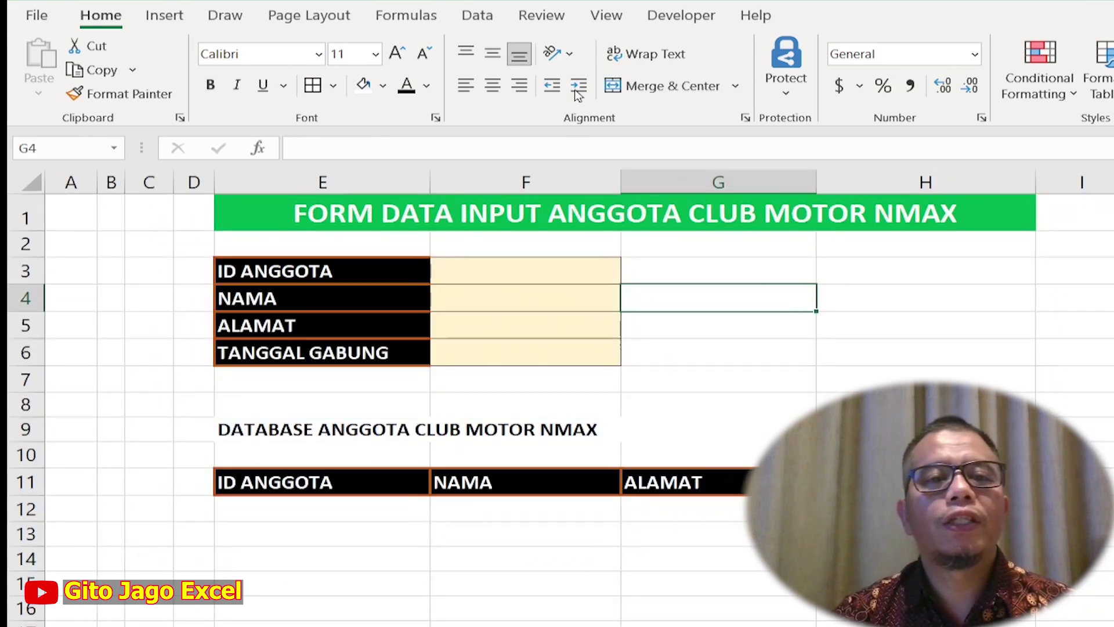
{"action": "left_click", "coordinate": [165, 16]}
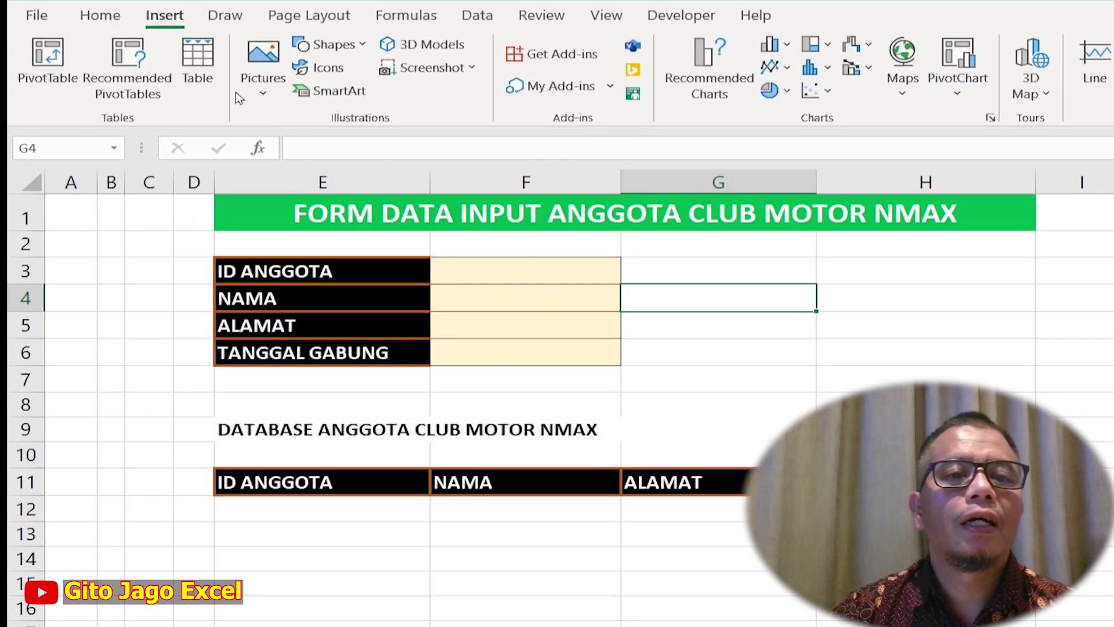
{"action": "left_click", "coordinate": [367, 46]}
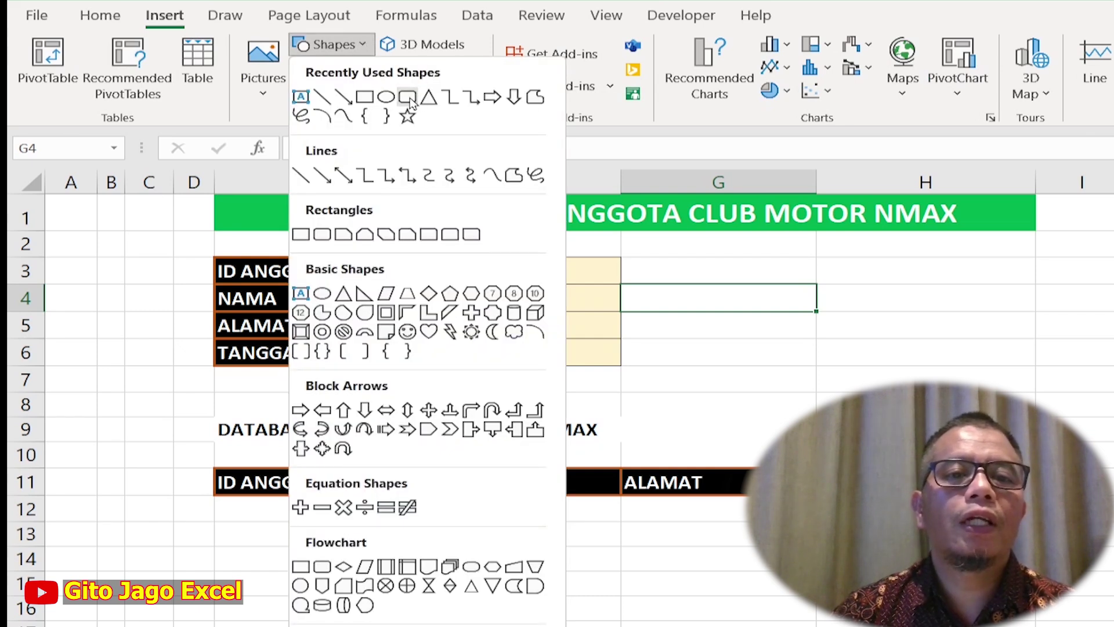
{"action": "left_click", "coordinate": [409, 99]}
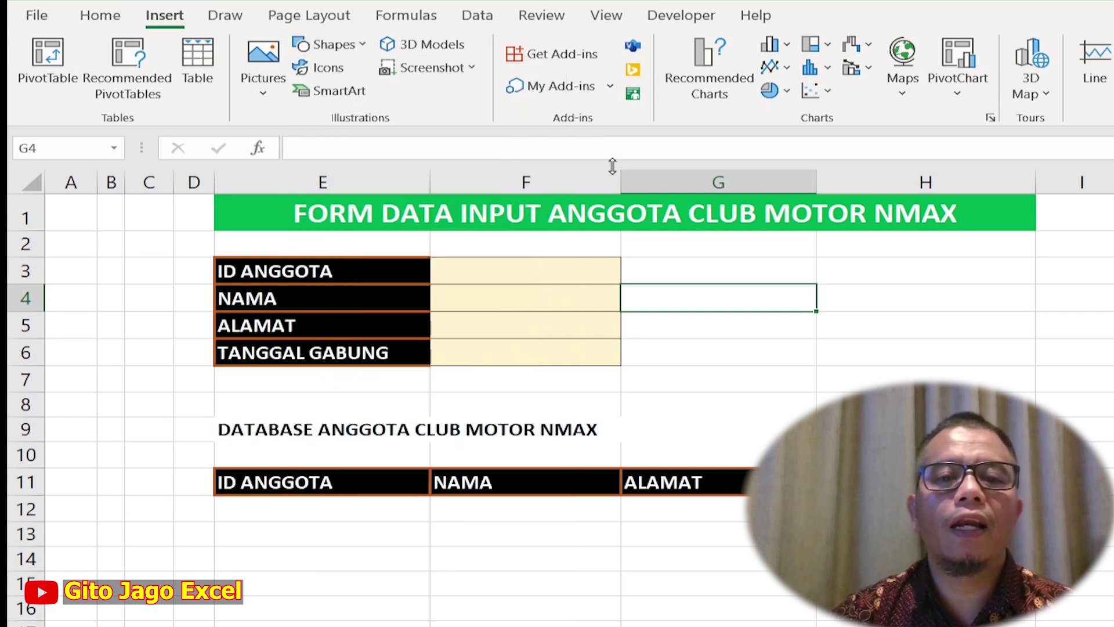
{"action": "left_click_drag", "start_coordinate": [814, 261], "coordinate": [931, 294]}
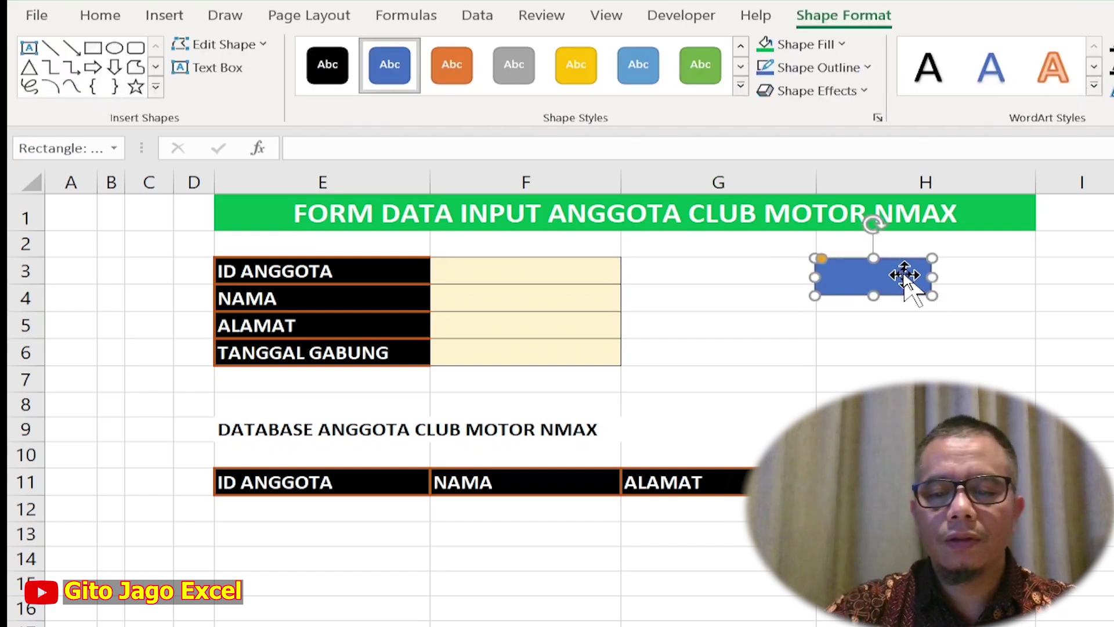
Label the rounded rectangle in column H with the uppercase text INPUT.
{"action": "type", "text": "input"}
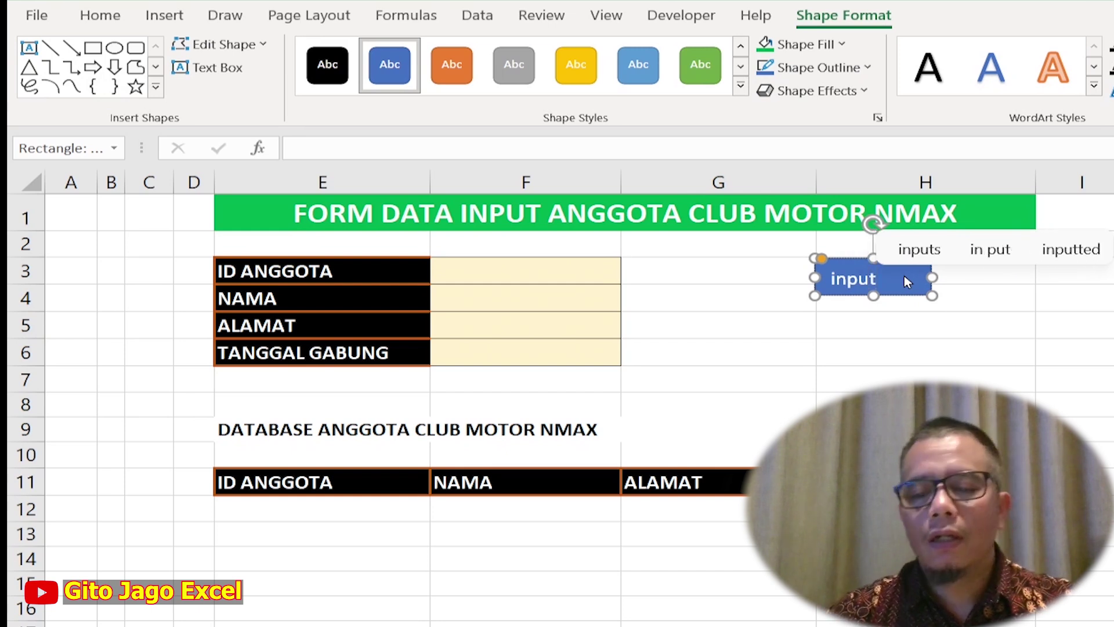
{"action": "key", "text": "BackSpace"}
{"action": "key", "text": "BackSpace"}
{"action": "key", "text": "BackSpace"}
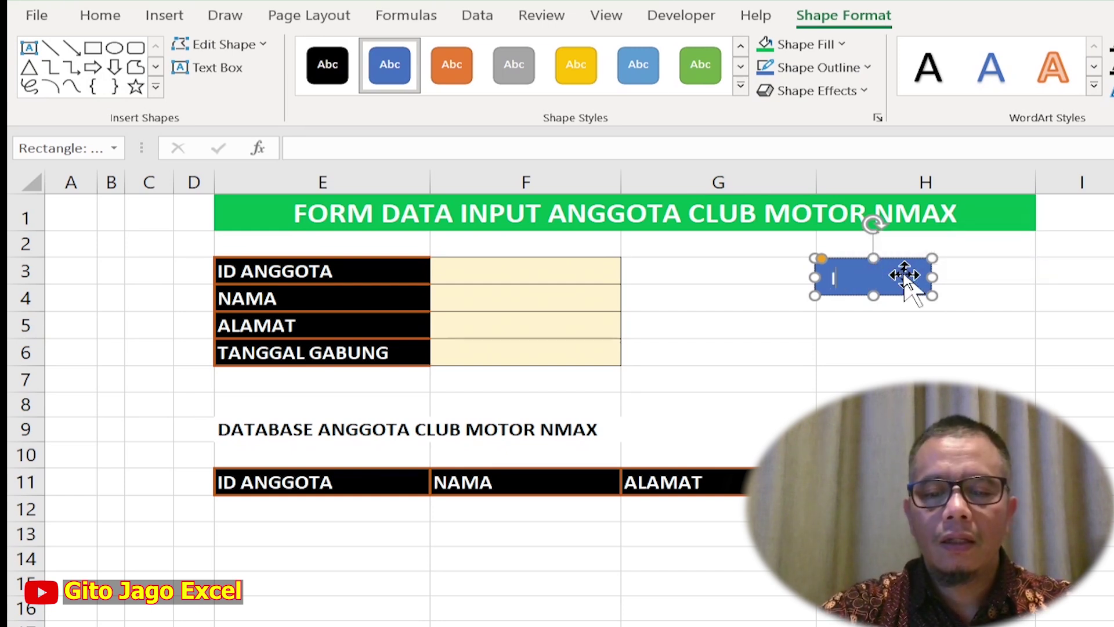
{"action": "type", "text": "INP"}
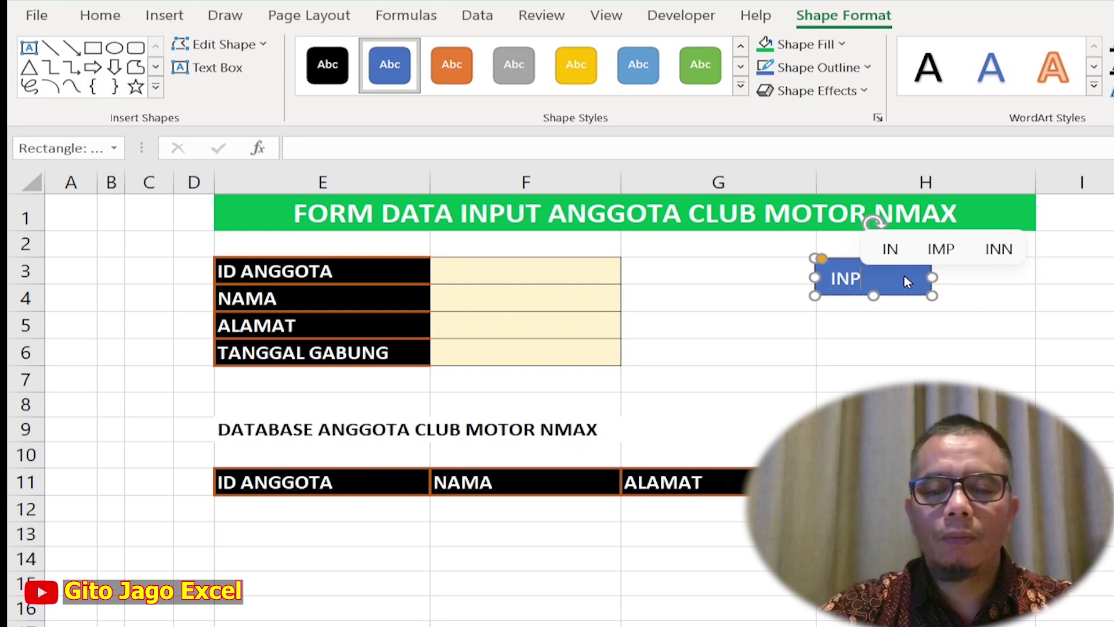
{"action": "type", "text": "UT"}
Center the INPUT label horizontally within its rounded rectangle.
{"action": "key", "text": "shift+Left"}
{"action": "key", "text": "shift+Left"}
{"action": "key", "text": "shift+Left"}
{"action": "key", "text": "shift+Left"}
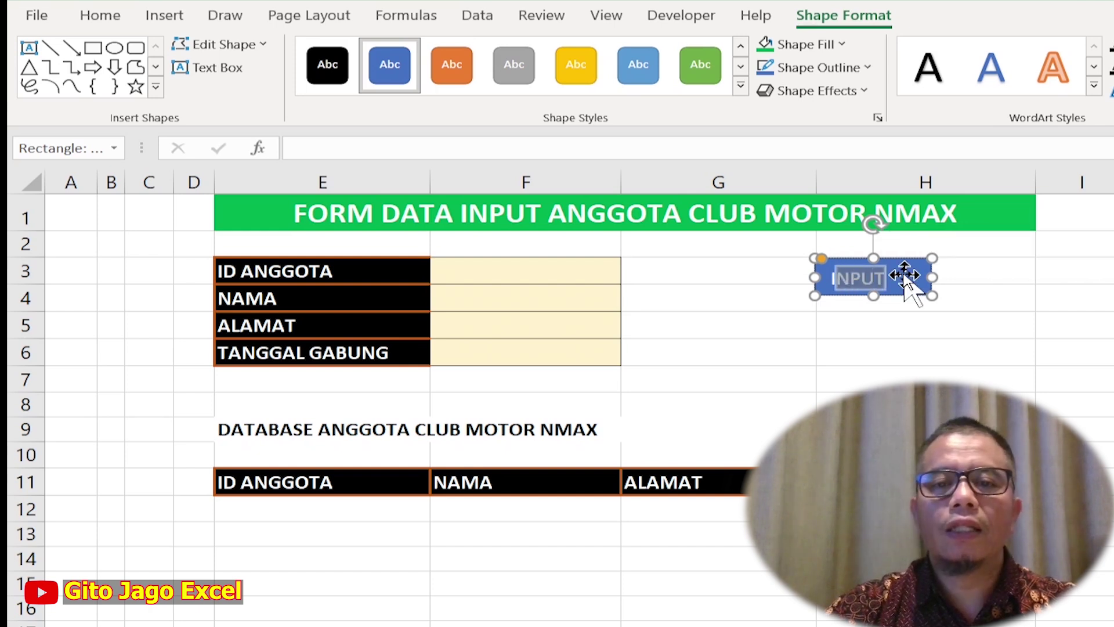
{"action": "left_click", "coordinate": [100, 16]}
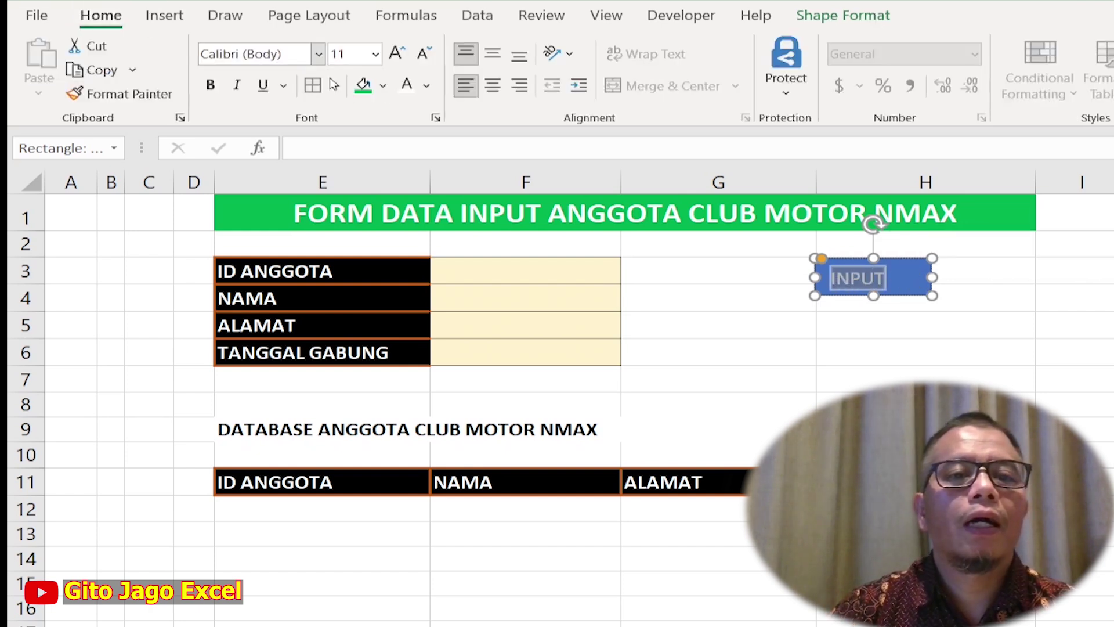
{"action": "left_click", "coordinate": [500, 92]}
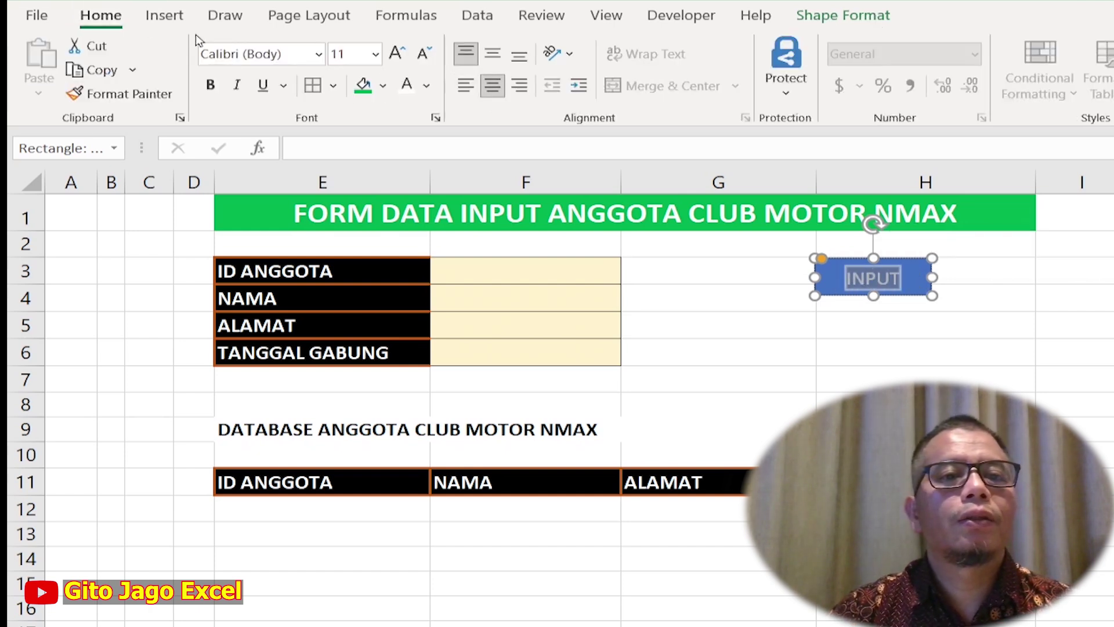
{"action": "left_click", "coordinate": [995, 327]}
Fill the INPUT button with standard green and make its label bold.
{"action": "left_click", "coordinate": [925, 293]}
{"action": "left_click", "coordinate": [165, 16]}
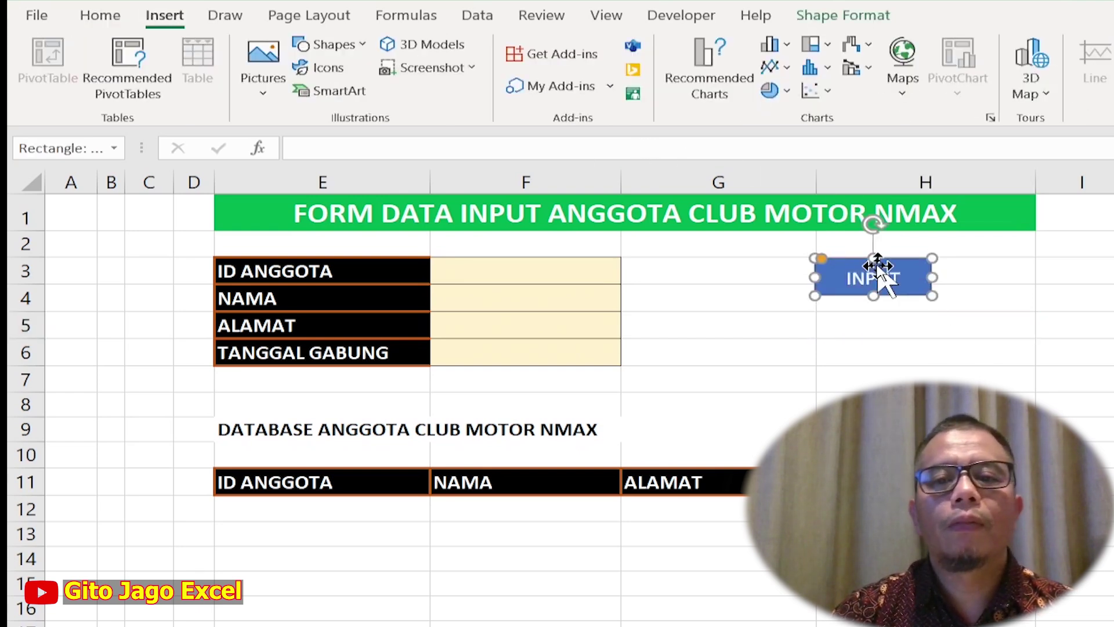
{"action": "left_click", "coordinate": [100, 16]}
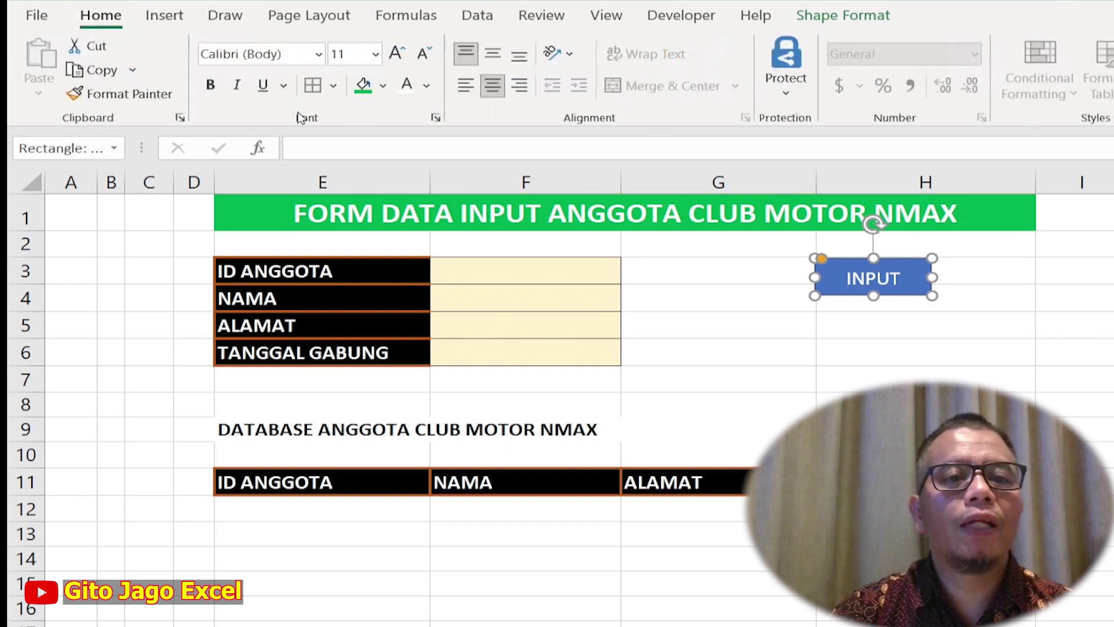
{"action": "left_click", "coordinate": [384, 86]}
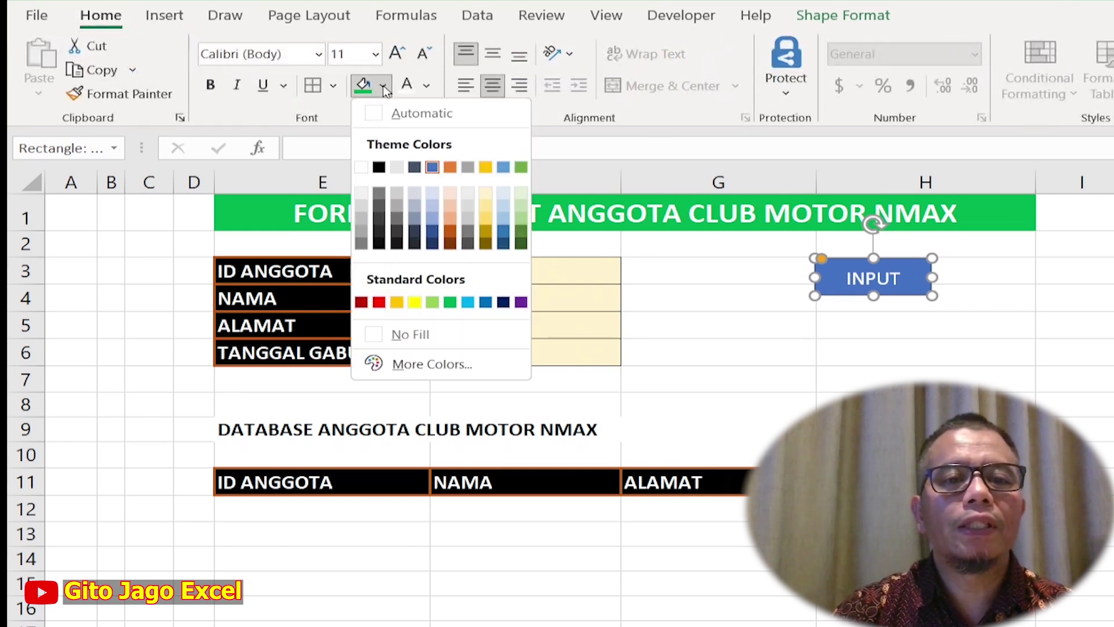
{"action": "left_click", "coordinate": [450, 302]}
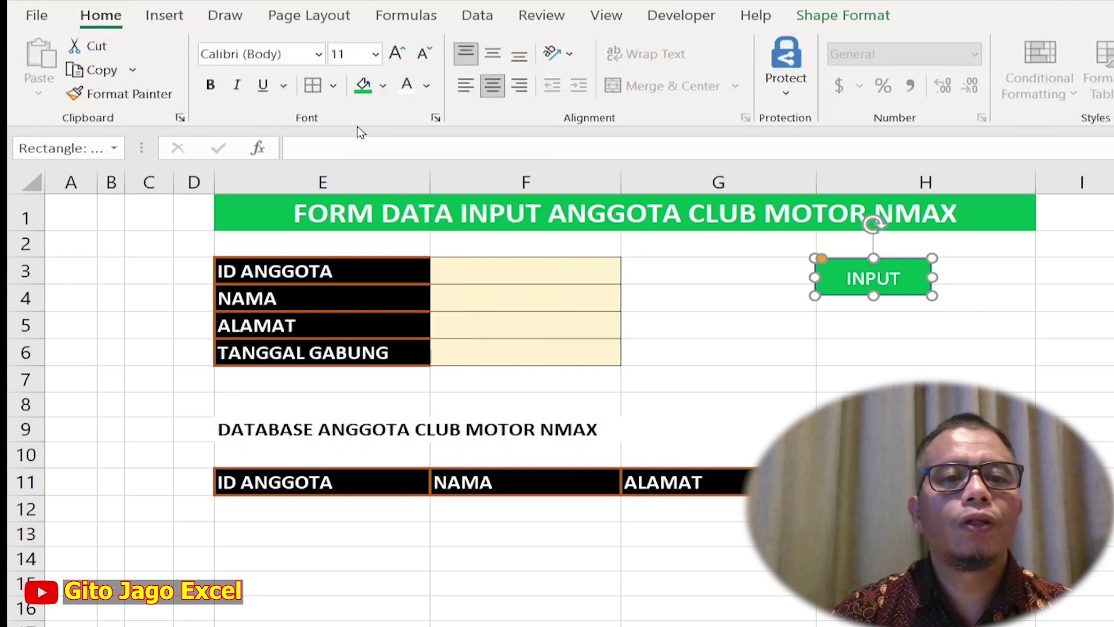
{"action": "left_click", "coordinate": [211, 86]}
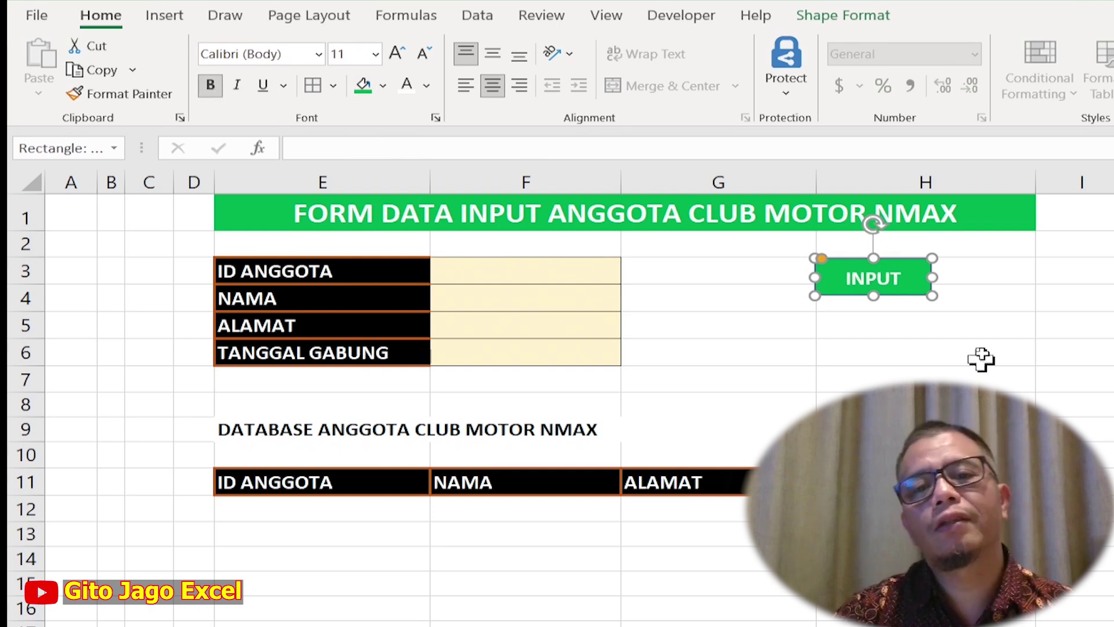
{"action": "left_click", "coordinate": [926, 325]}
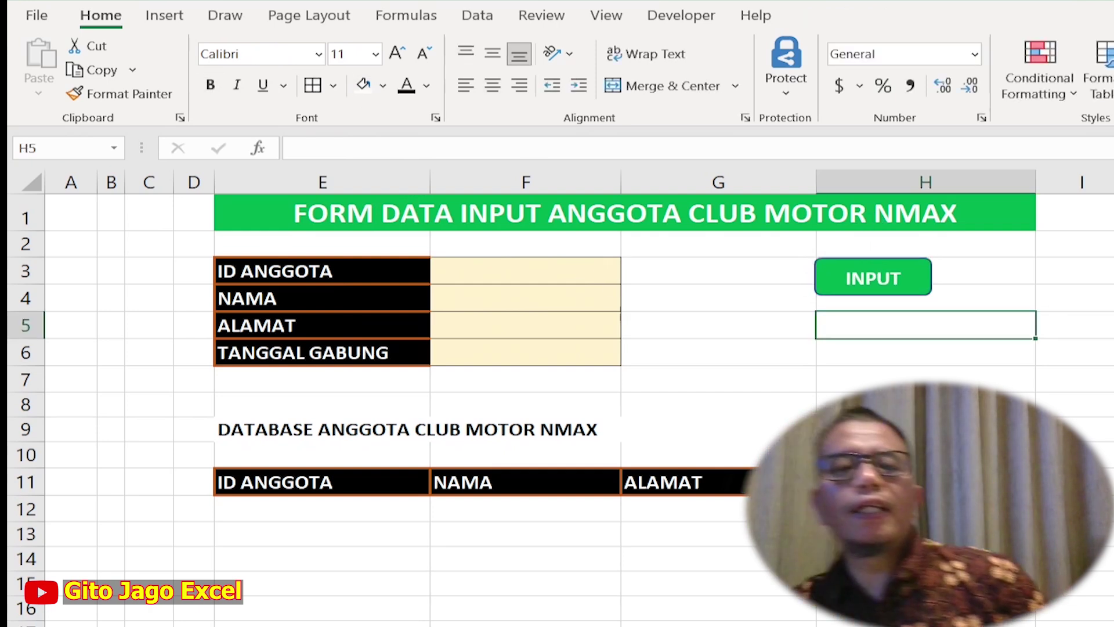
Draw a rounded rectangle just below the INPUT button, matching its width, and label it with the uppercase text HAPUS.
{"action": "left_click", "coordinate": [166, 17]}
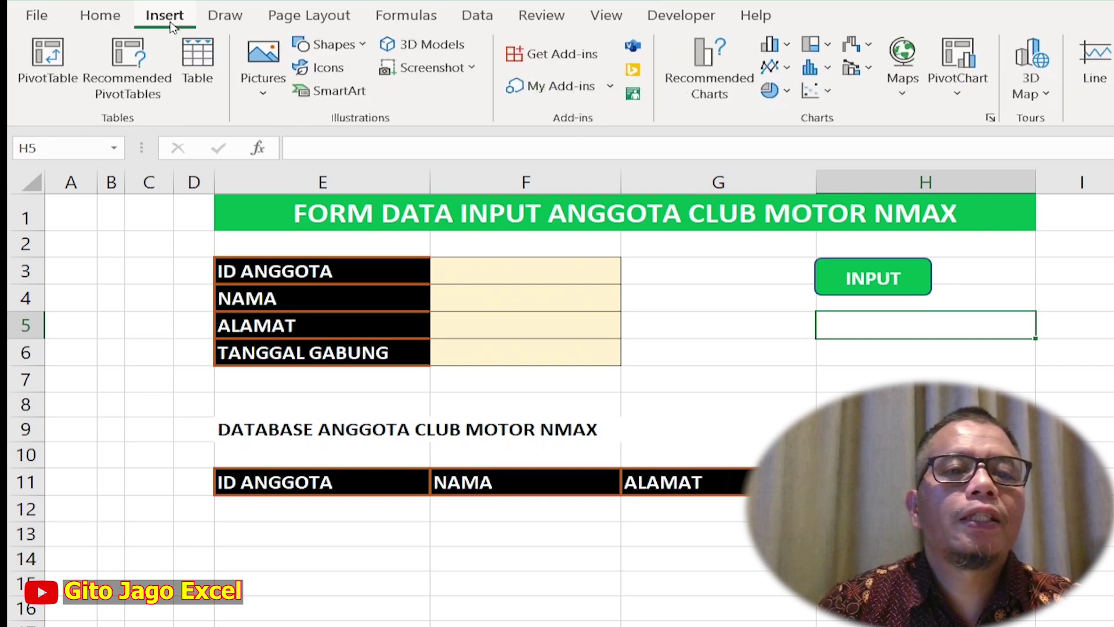
{"action": "left_click", "coordinate": [361, 50]}
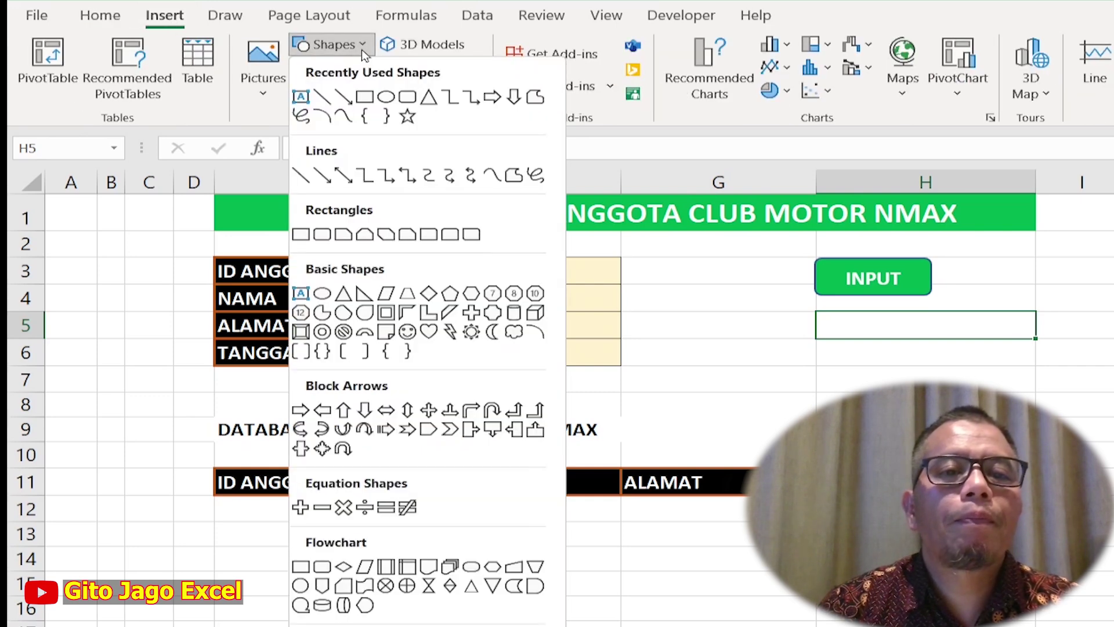
{"action": "left_click", "coordinate": [408, 97]}
{"action": "left_click_drag", "start_coordinate": [818, 307], "coordinate": [932, 338]}
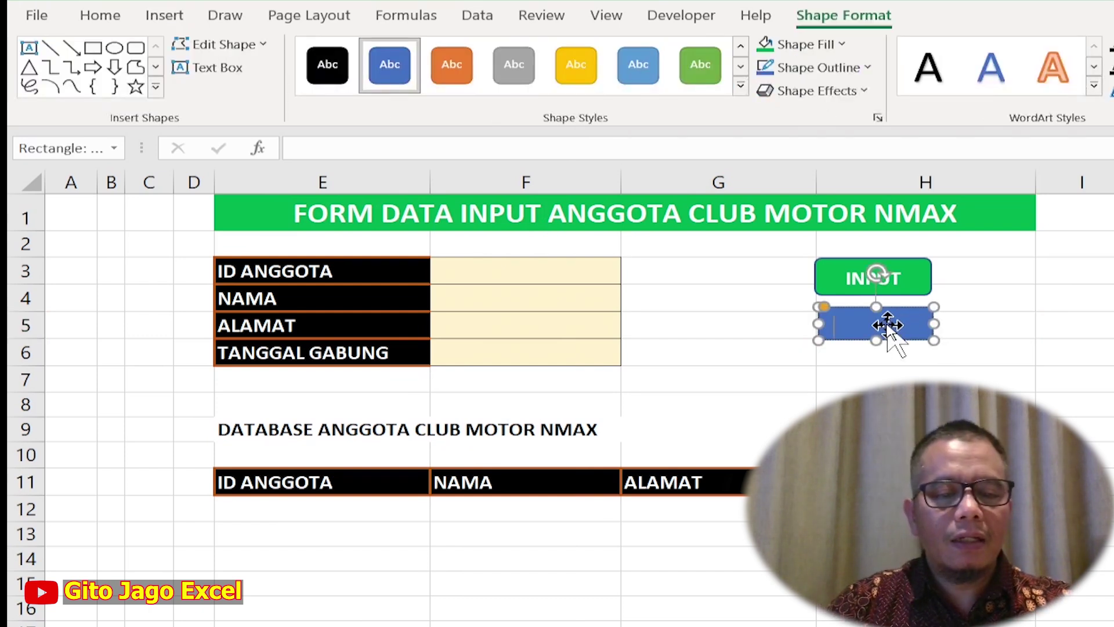
{"action": "type", "text": "h"}
{"action": "key", "text": "BackSpace"}
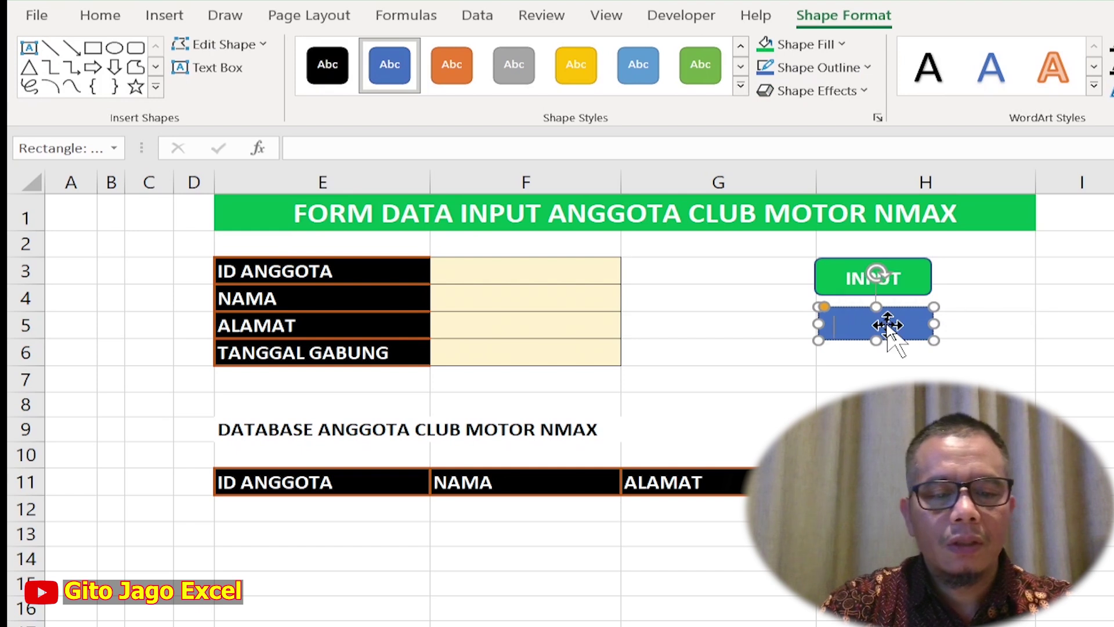
{"action": "type", "text": "HAPU"}
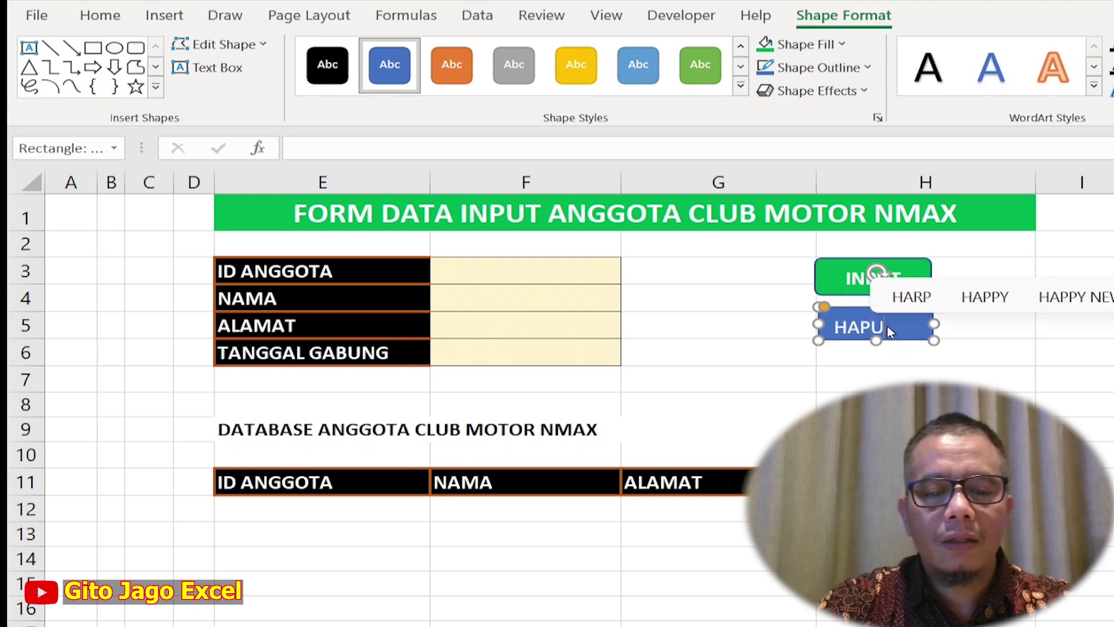
{"action": "type", "text": "S"}
Apply the orange filled shape style to the HAPUS button.
{"action": "key", "text": "ctrl+a"}
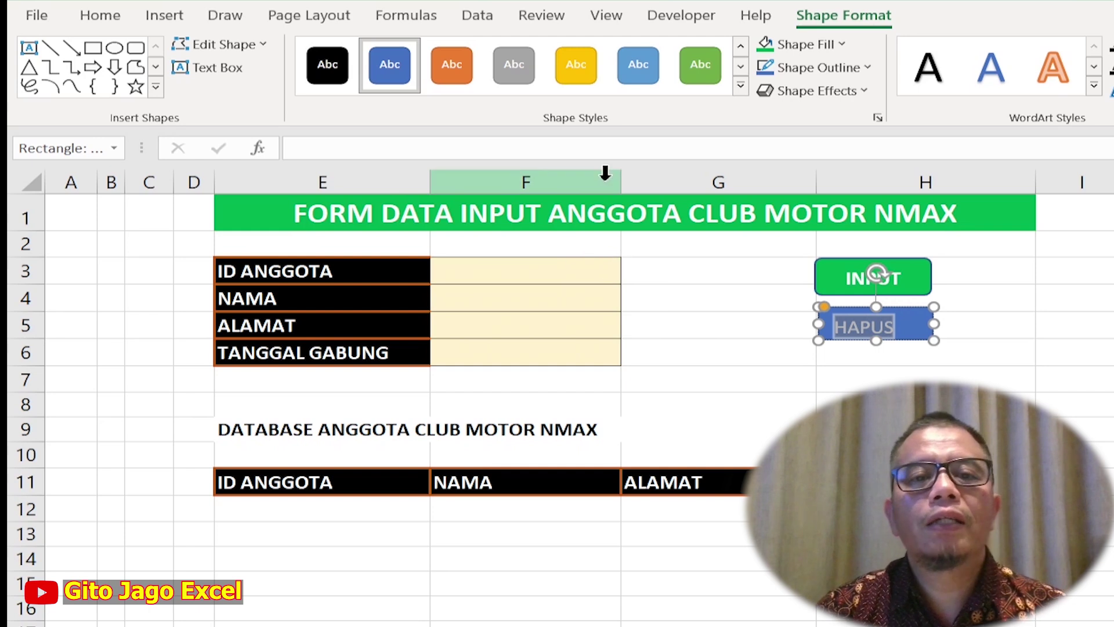
{"action": "left_click", "coordinate": [457, 67]}
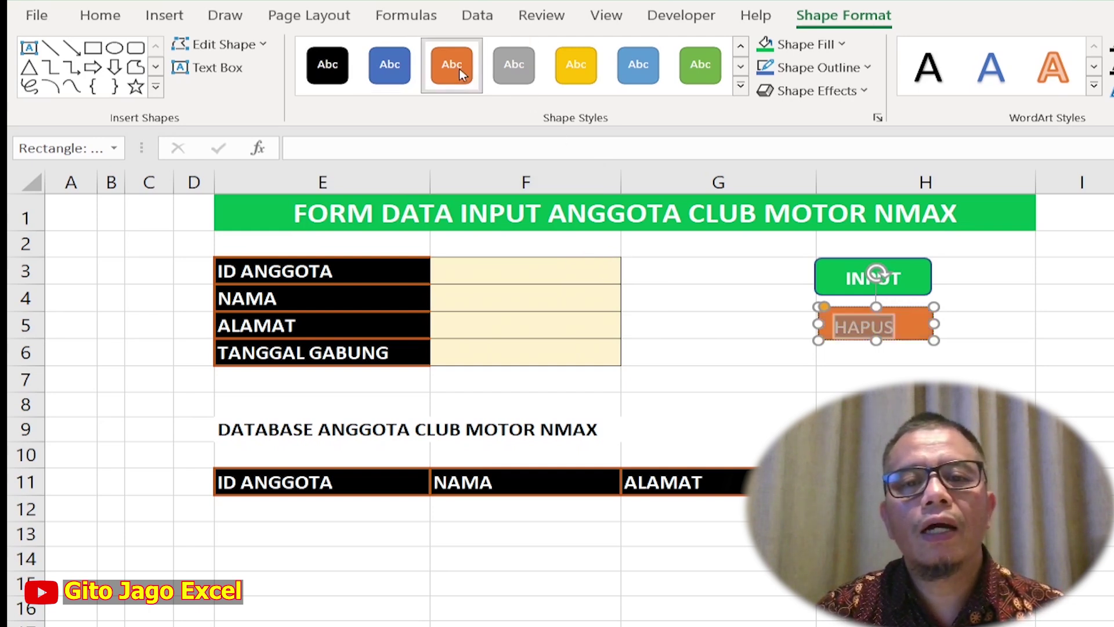
{"action": "left_click", "coordinate": [49, 22]}
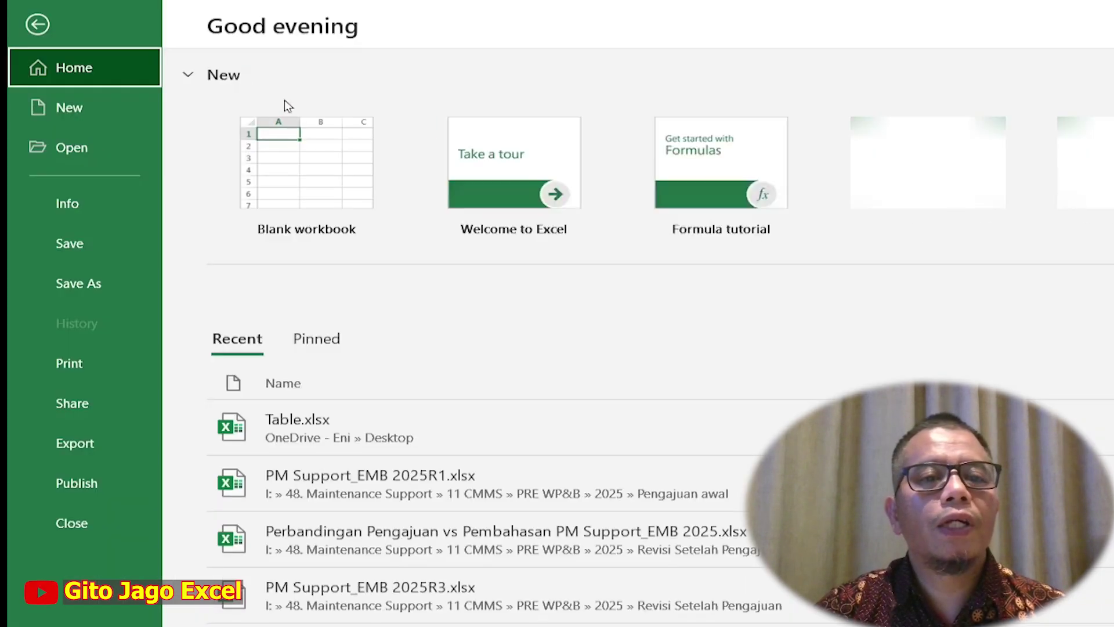
{"action": "key", "text": "Escape"}
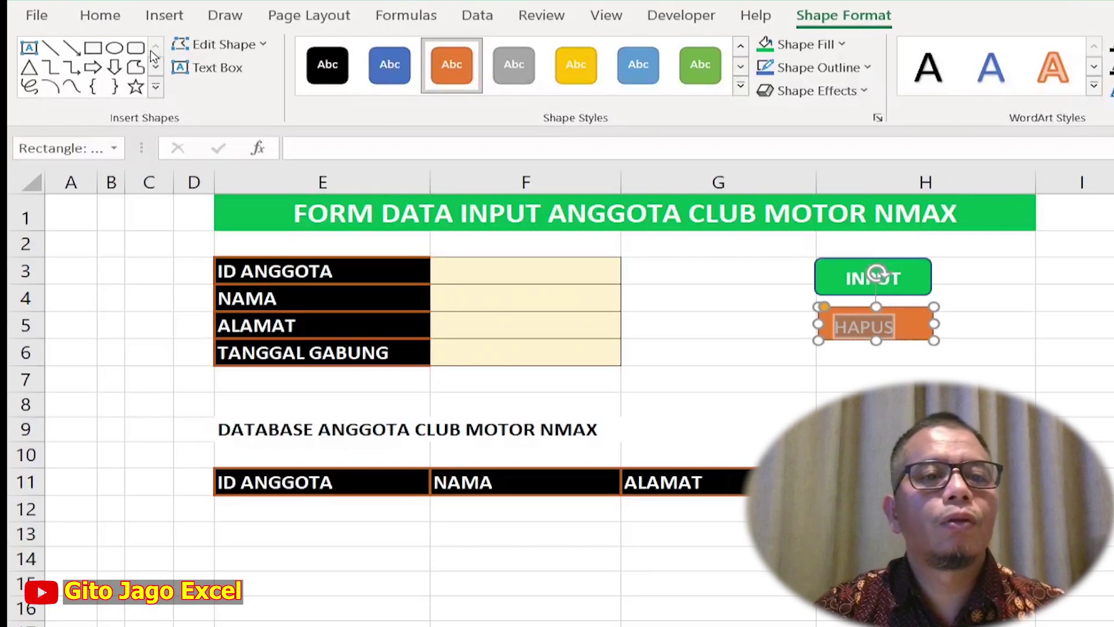
Make the HAPUS label bold at font size 12 and slightly increase the button's height.
{"action": "left_click", "coordinate": [98, 17]}
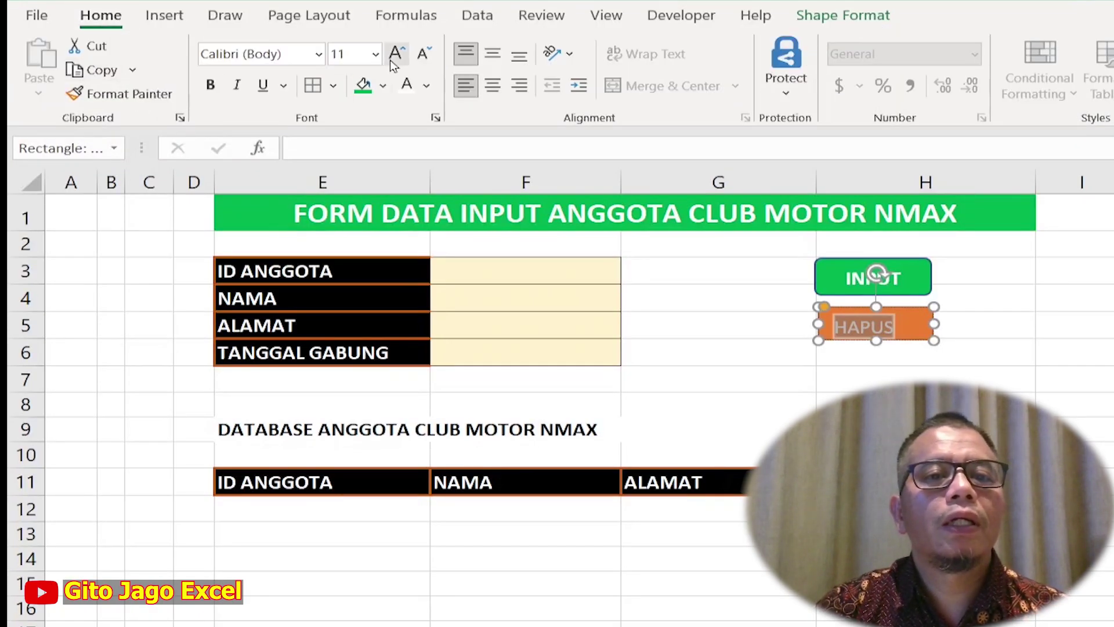
{"action": "left_click", "coordinate": [210, 87]}
{"action": "left_click", "coordinate": [398, 54]}
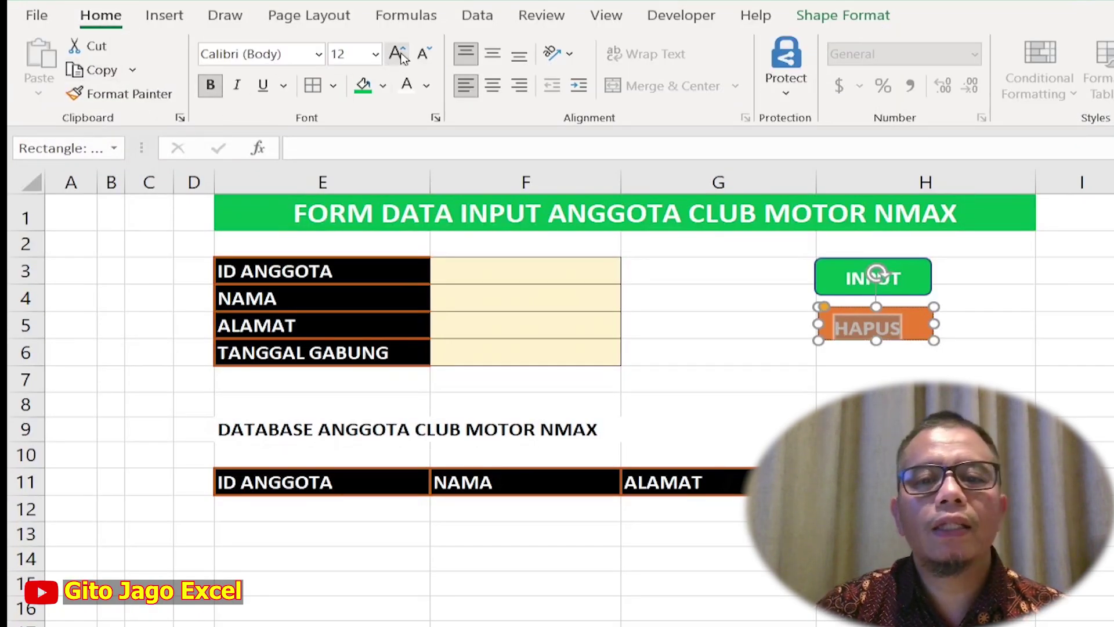
{"action": "left_click", "coordinate": [1100, 326]}
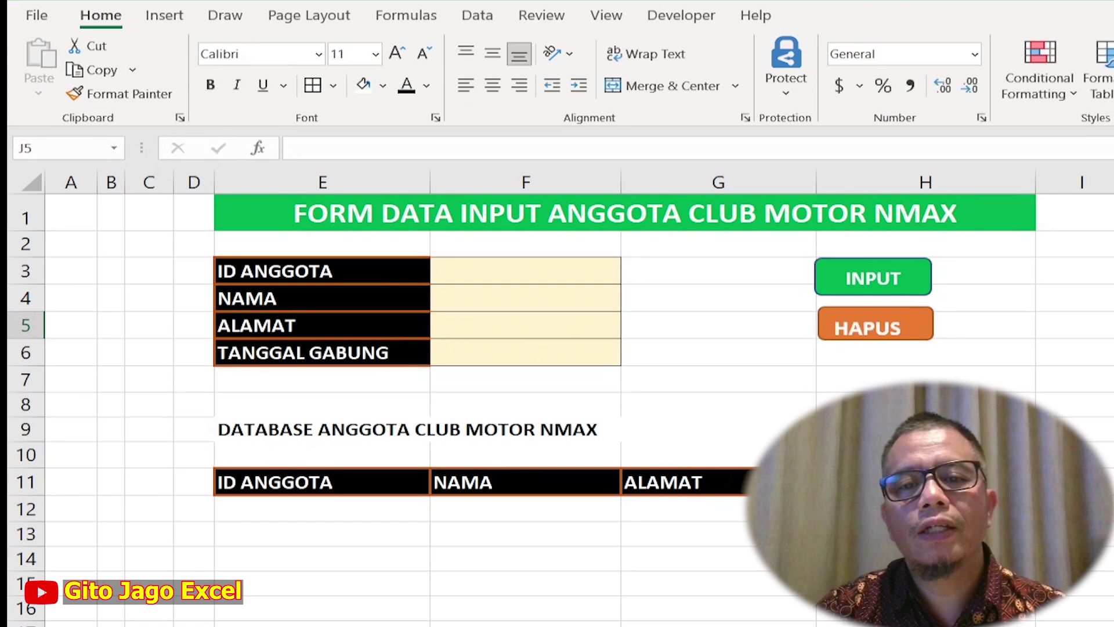
{"action": "left_click", "coordinate": [918, 332]}
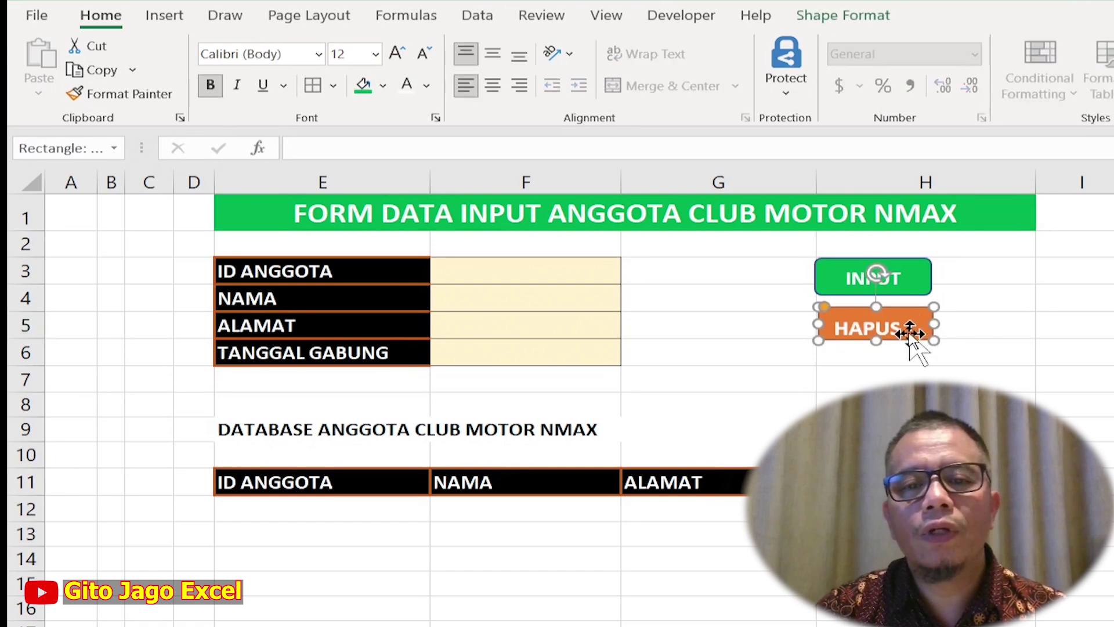
{"action": "left_click", "coordinate": [1064, 323]}
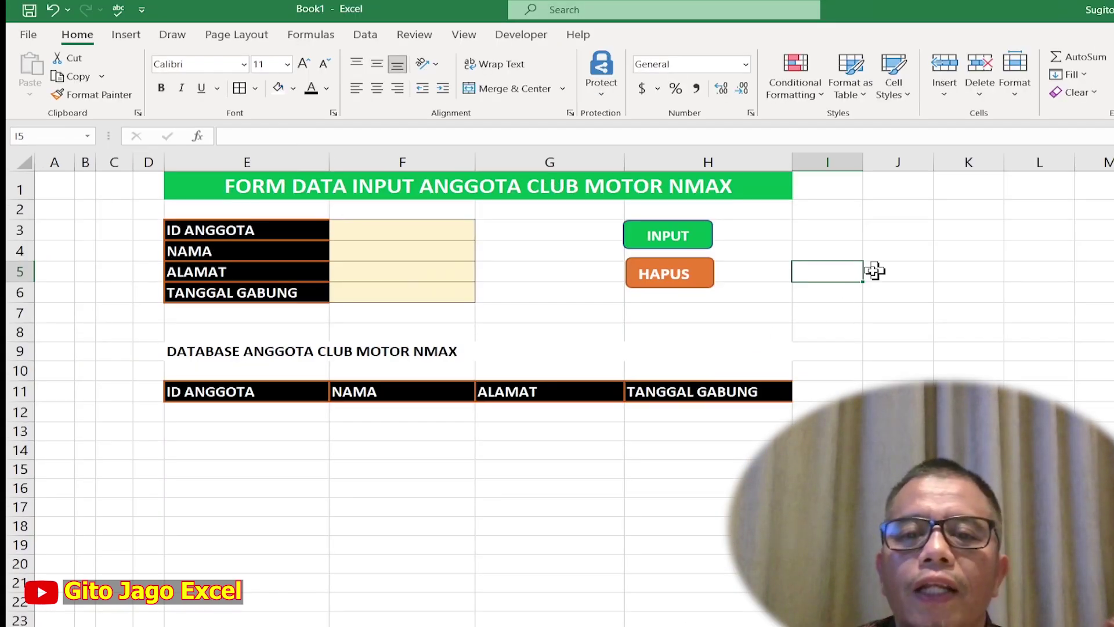
Turn off the gridlines on the form sheet.
{"action": "left_click", "coordinate": [464, 35]}
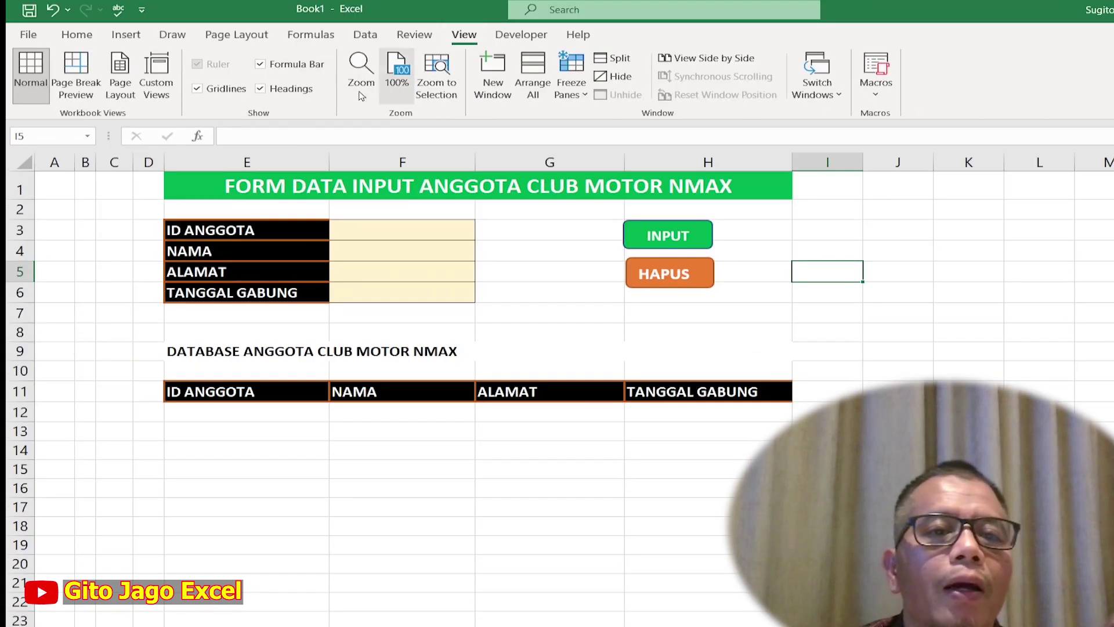
{"action": "left_click", "coordinate": [196, 90]}
{"action": "left_click", "coordinate": [893, 369]}
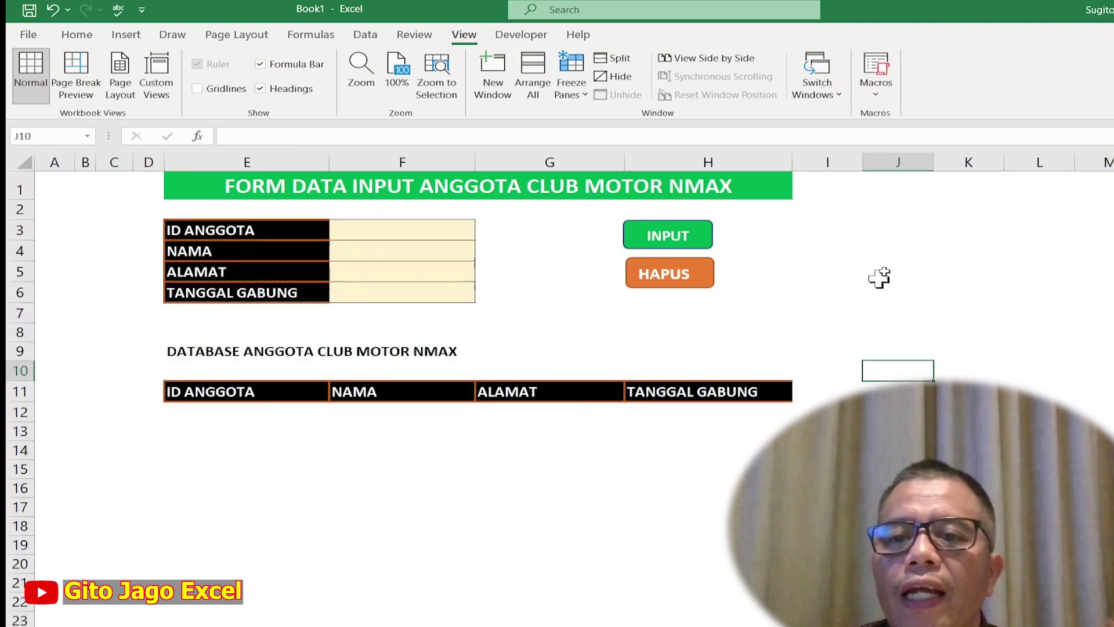
Hide all columns from K through the last column of the sheet.
{"action": "left_click", "coordinate": [967, 164]}
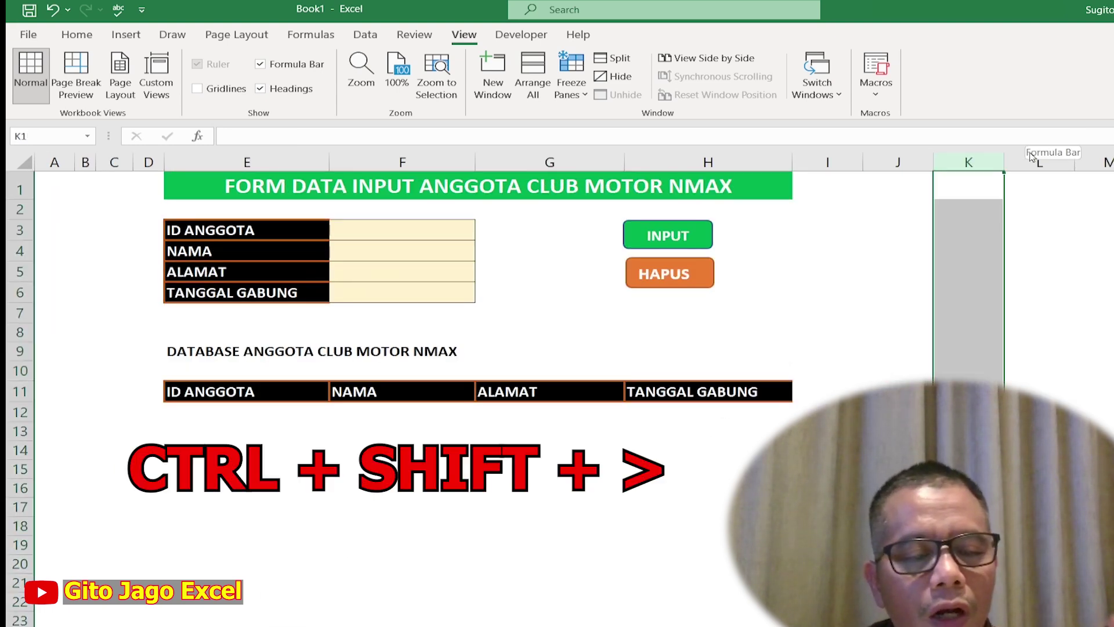
{"action": "key", "text": "ctrl+shift+Right"}
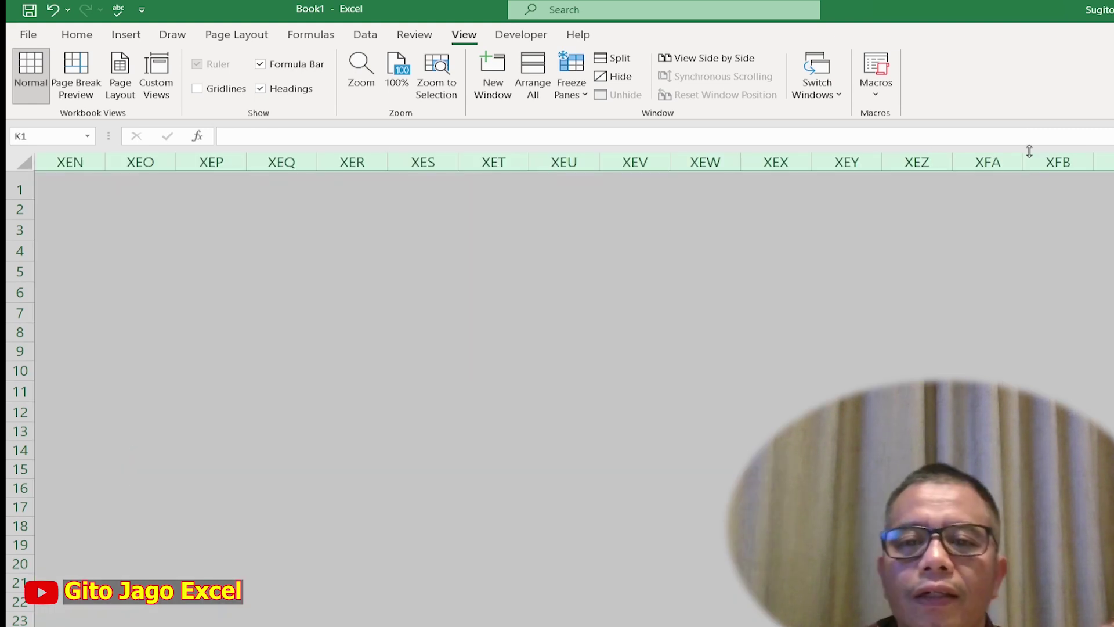
{"action": "right_click", "coordinate": [563, 255]}
{"action": "left_click", "coordinate": [608, 493]}
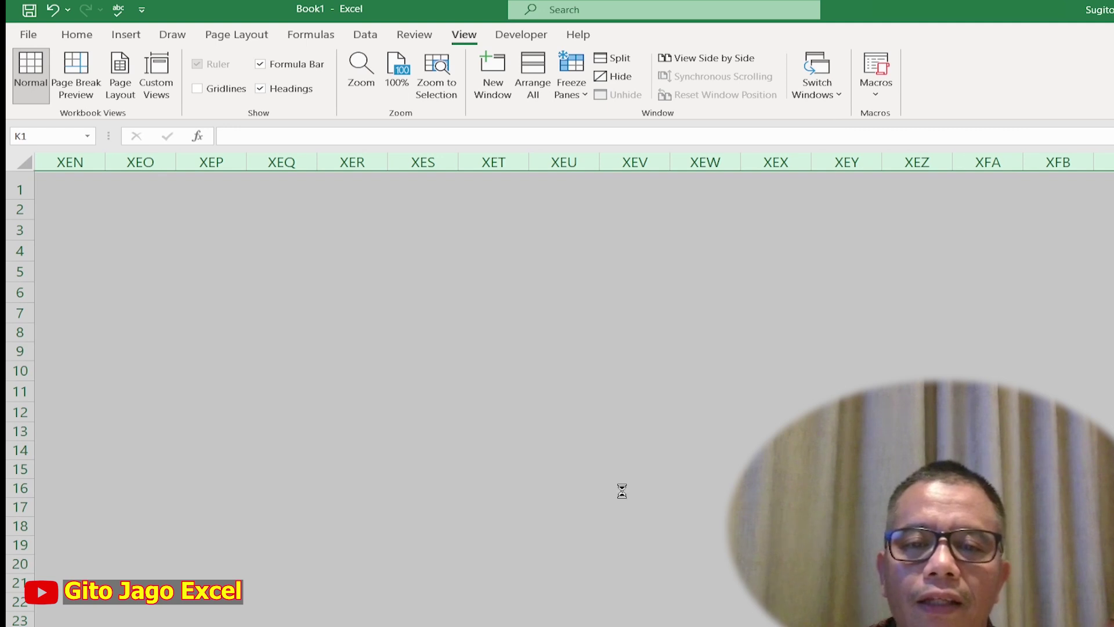
{"action": "left_click", "coordinate": [587, 336]}
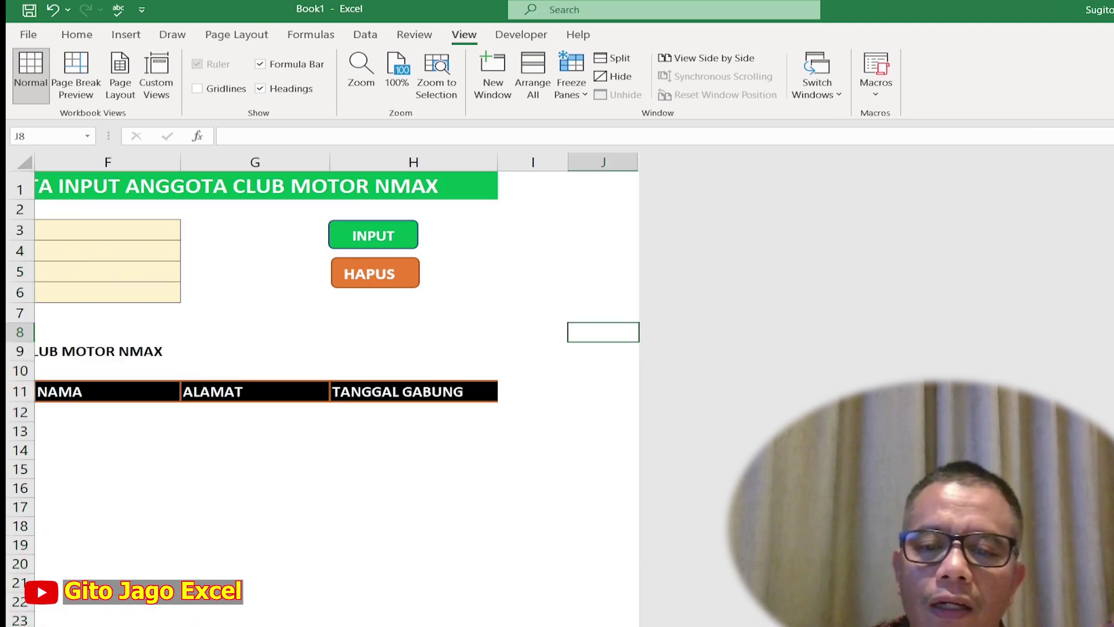
{"action": "scroll", "coordinate": [406, 406], "scroll_direction": "left", "scroll_amount": 5}
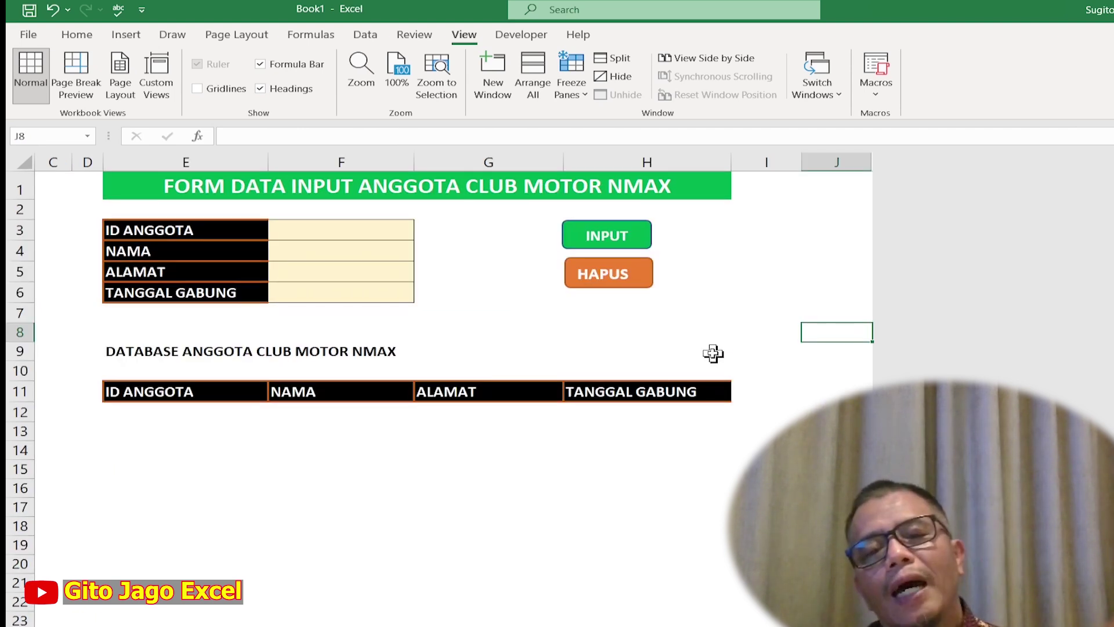
{"action": "left_click", "coordinate": [773, 291]}
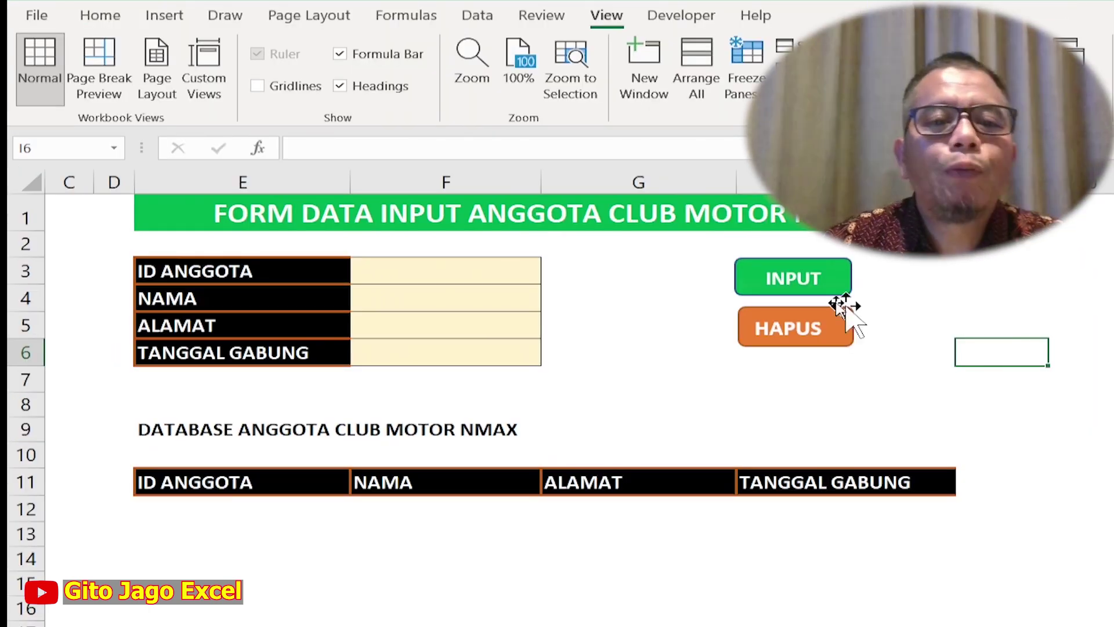
{"action": "left_click", "coordinate": [486, 270]}
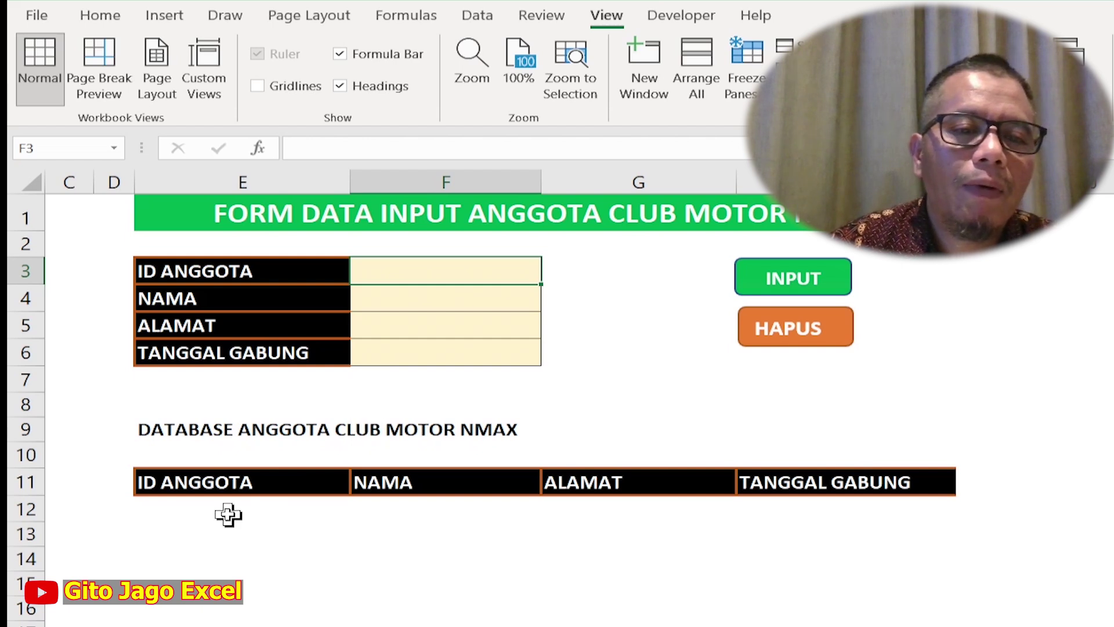
{"action": "left_click", "coordinate": [240, 508]}
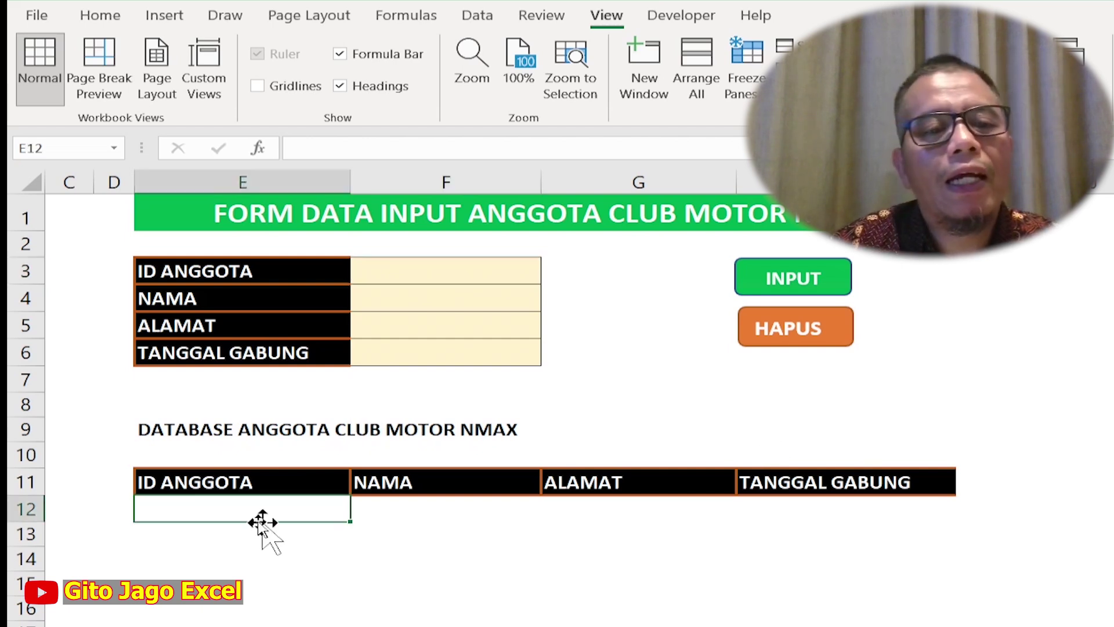
Enter a single space in each of cells E10, F10, G10 and H10, directly above the database table headers.
{"action": "left_click", "coordinate": [231, 458]}
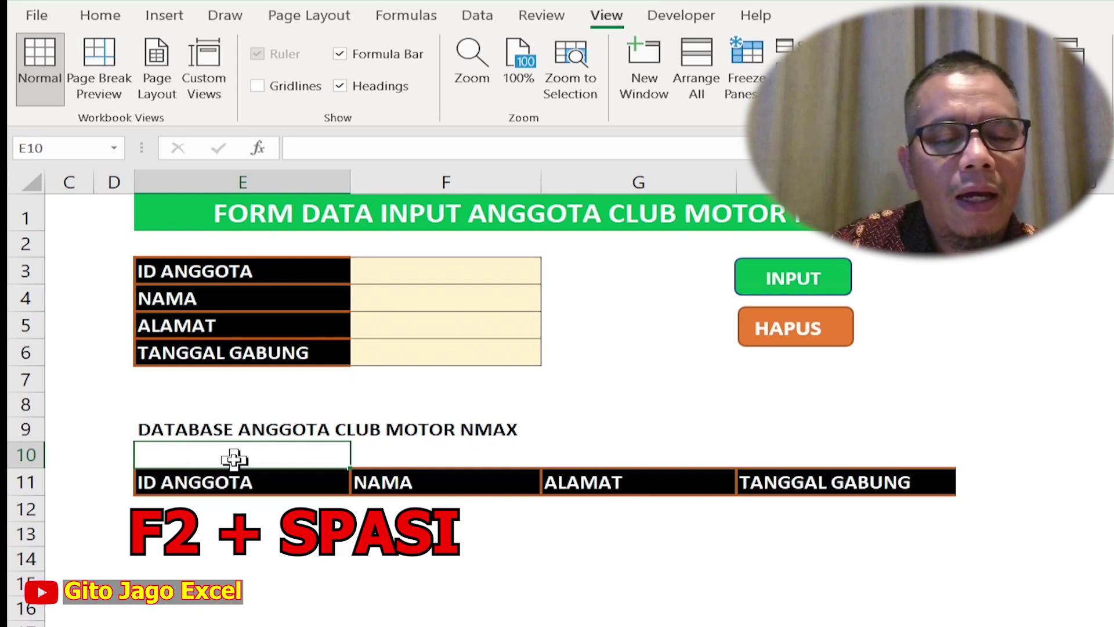
{"action": "key", "text": "F2"}
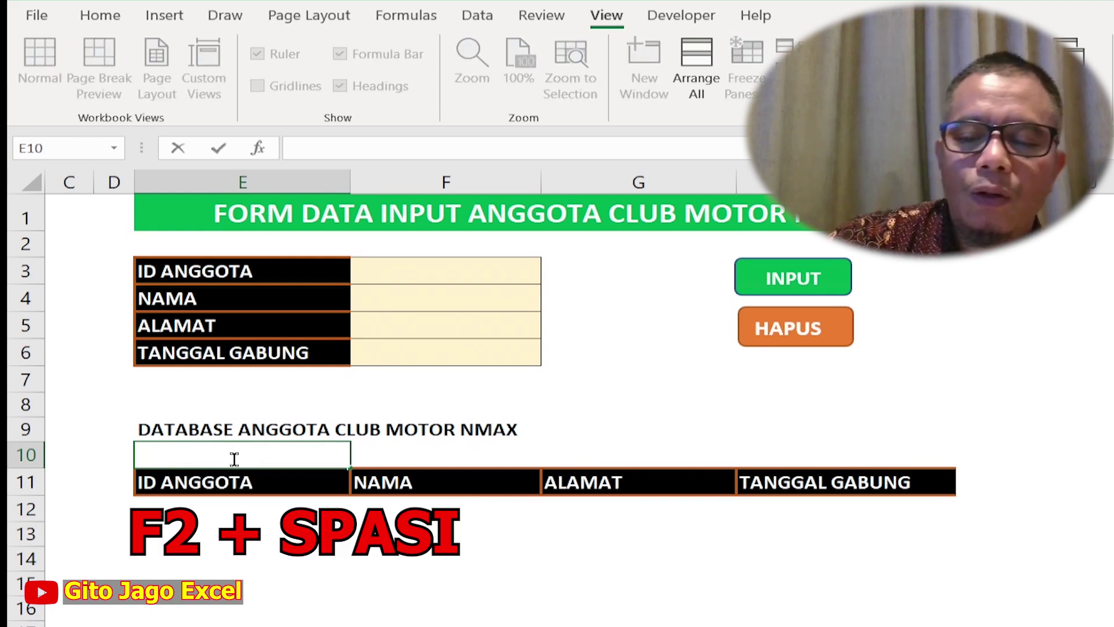
{"action": "key", "text": "Return"}
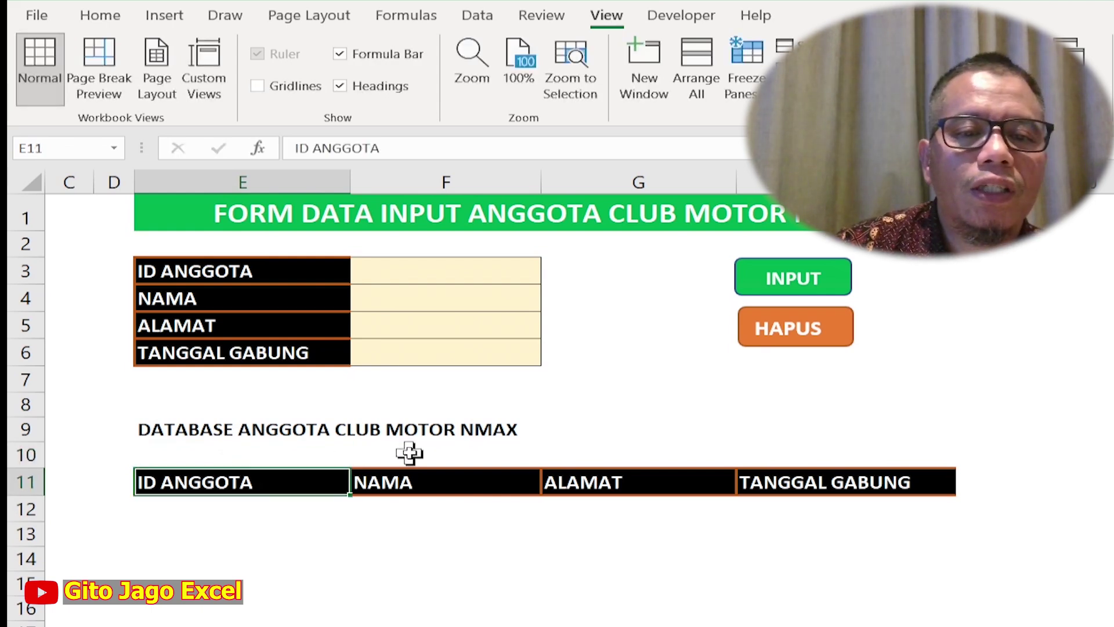
{"action": "left_click", "coordinate": [417, 454]}
{"action": "key", "text": "F2"}
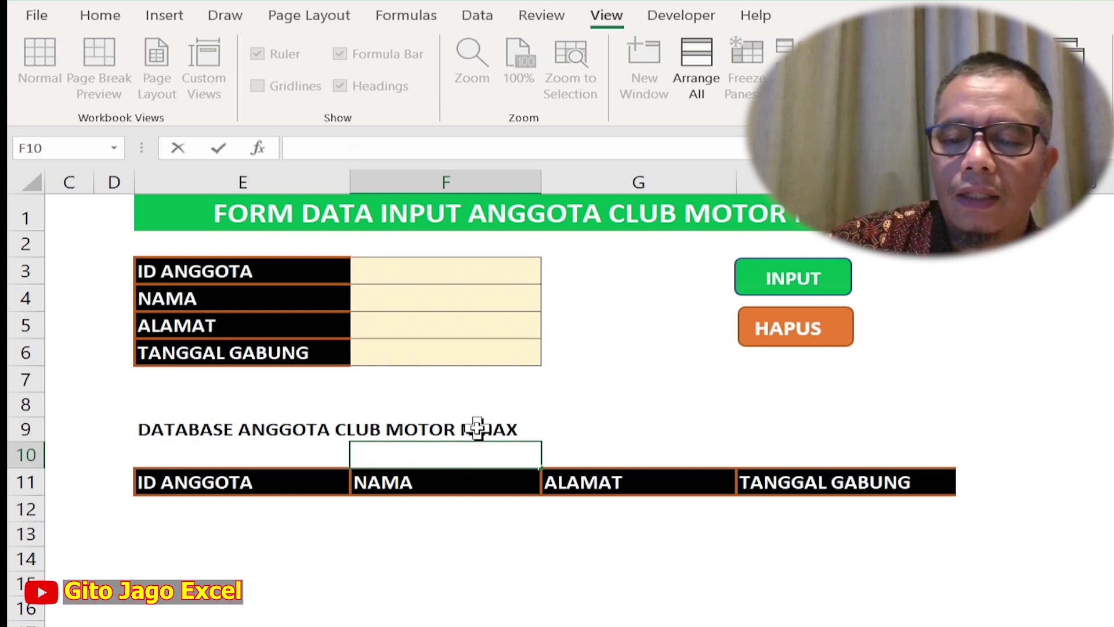
{"action": "key", "text": "Return"}
{"action": "left_click", "coordinate": [619, 454]}
{"action": "key", "text": "F2"}
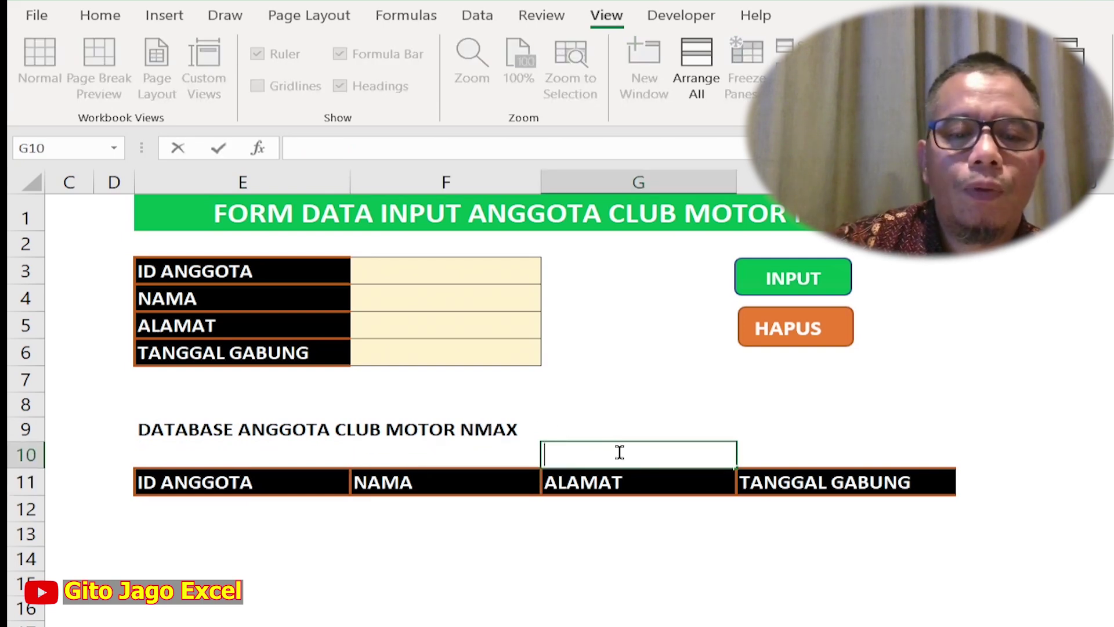
{"action": "key", "text": "Return"}
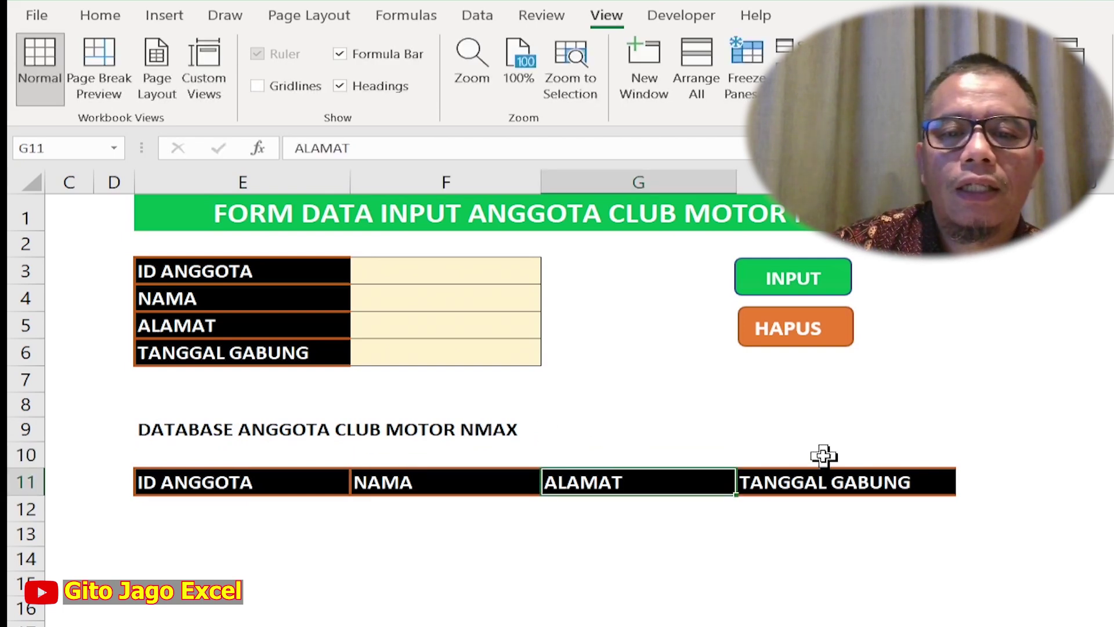
{"action": "left_click", "coordinate": [822, 452]}
{"action": "key", "text": "F2"}
{"action": "key", "text": "Return"}
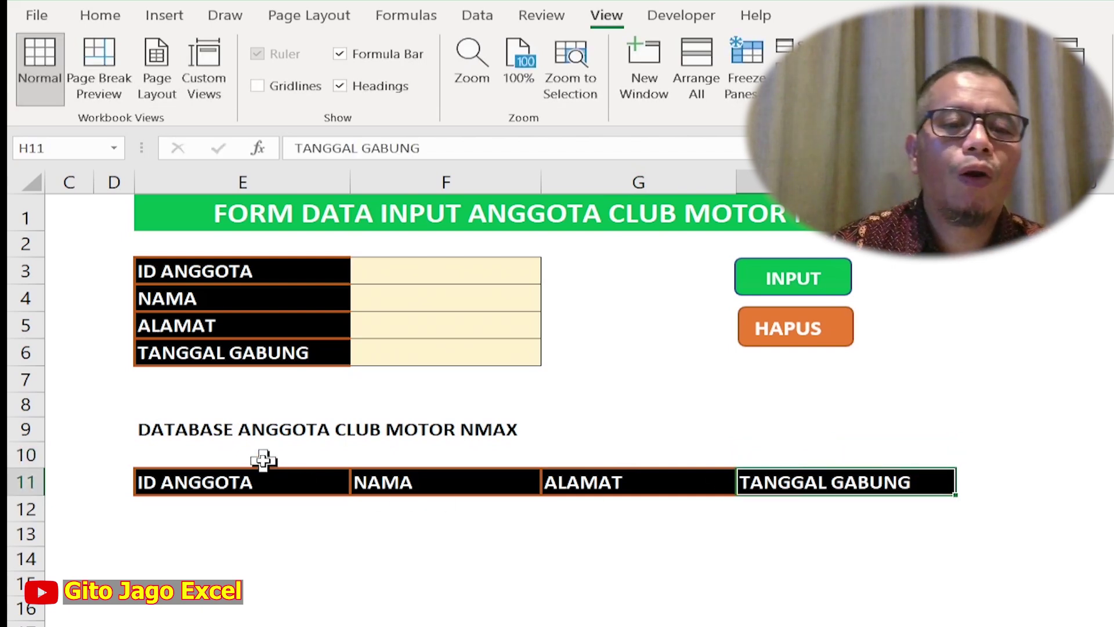
{"action": "left_click", "coordinate": [263, 460]}
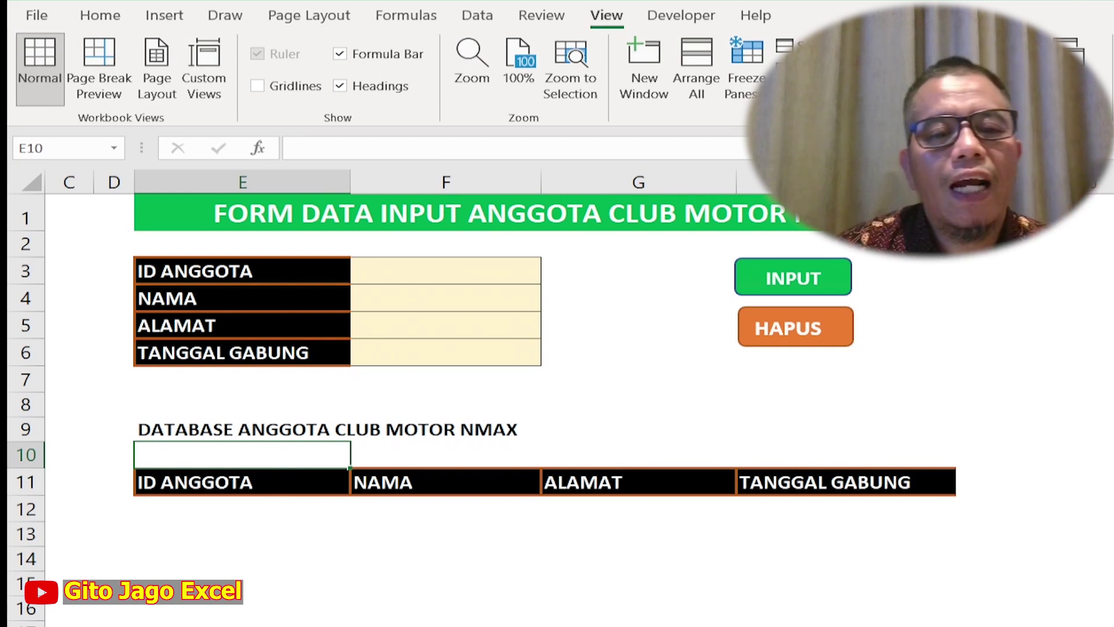
{"action": "left_click", "coordinate": [622, 619]}
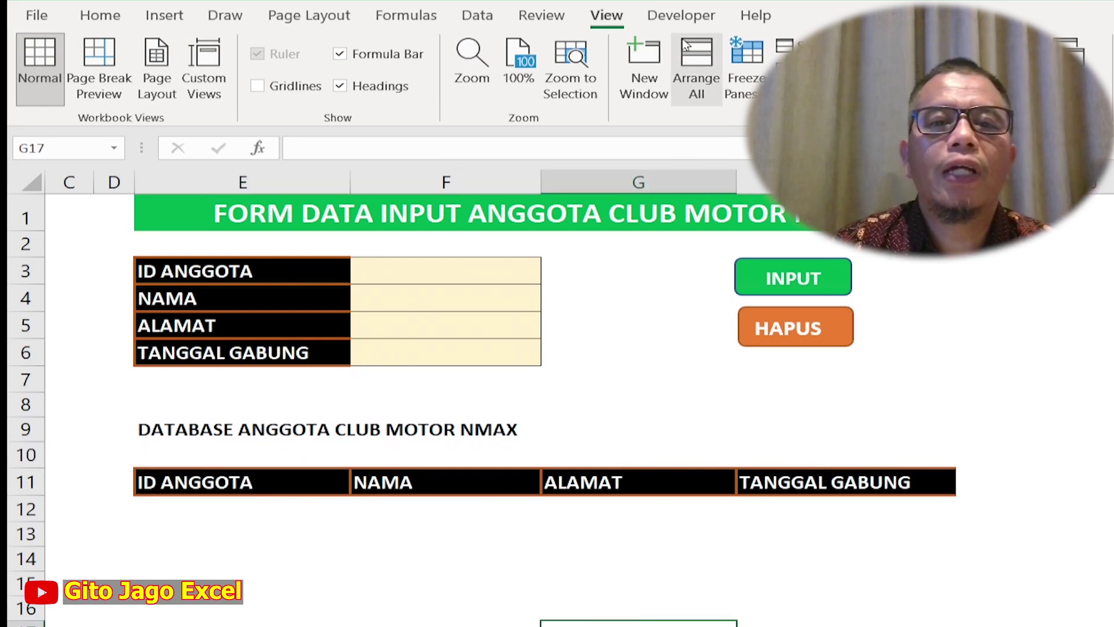
Remove the Developer tab from the ribbon through the program's ribbon customization options.
{"action": "left_click", "coordinate": [680, 18]}
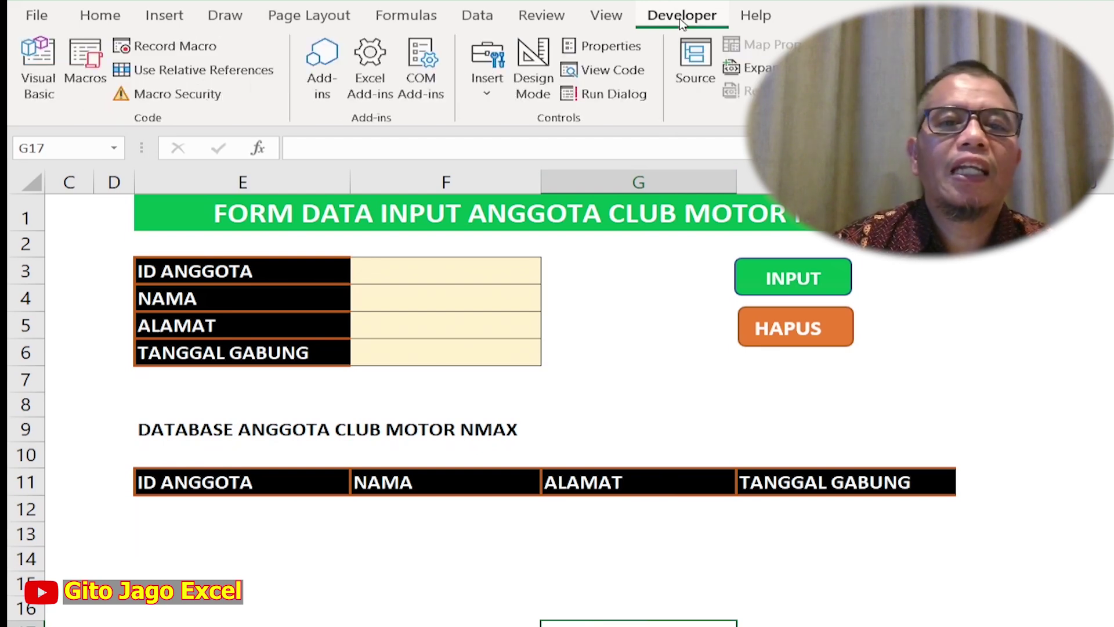
{"action": "left_click", "coordinate": [50, 21]}
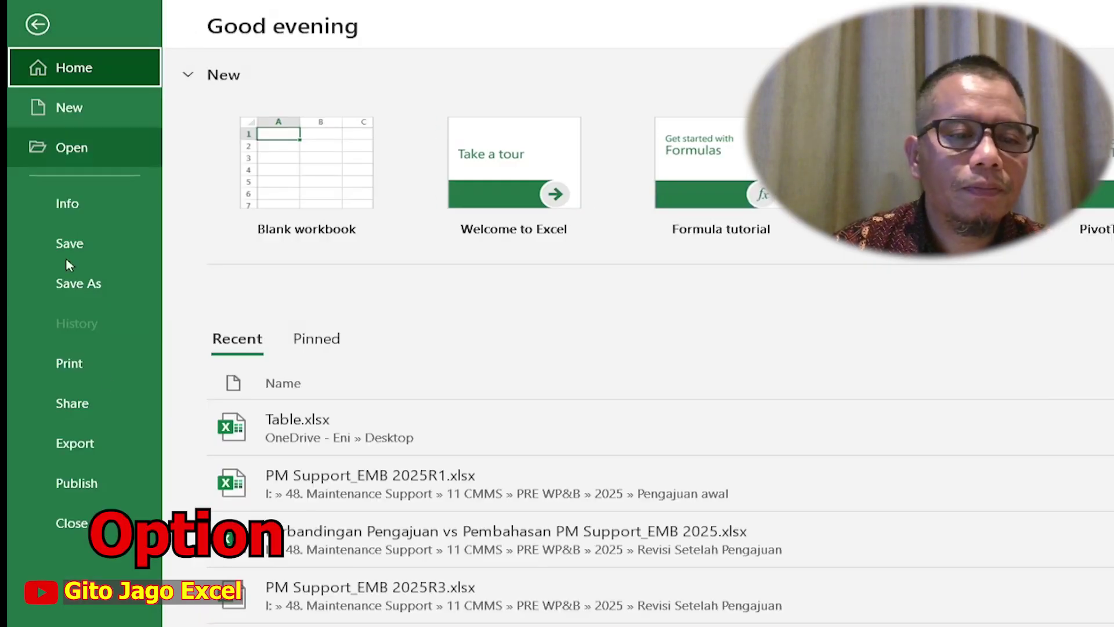
{"action": "left_click", "coordinate": [73, 624]}
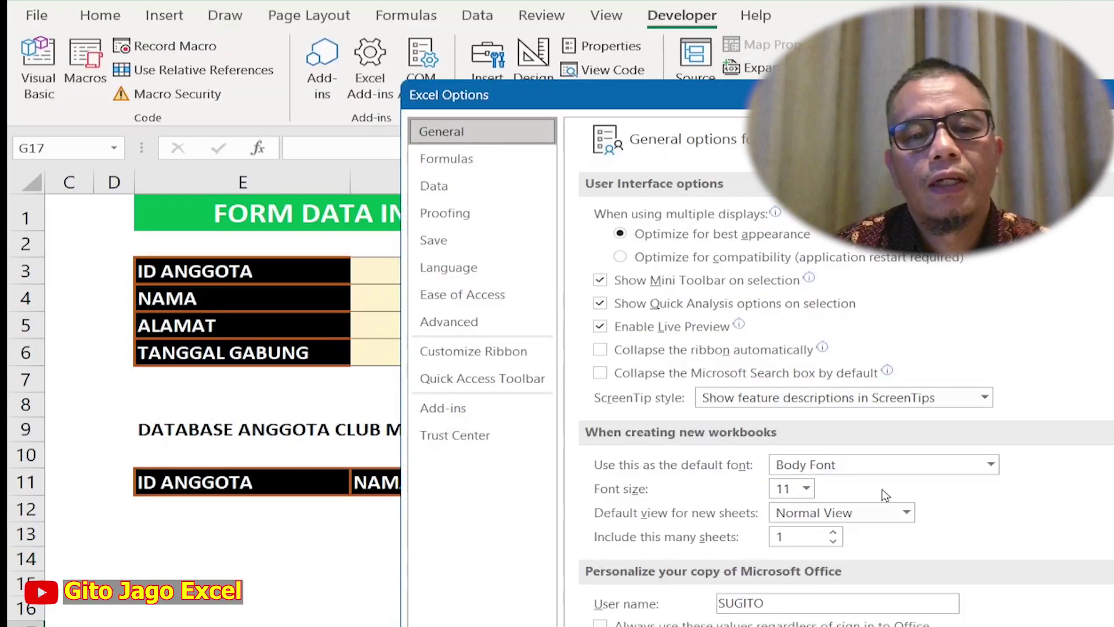
{"action": "left_click", "coordinate": [520, 350]}
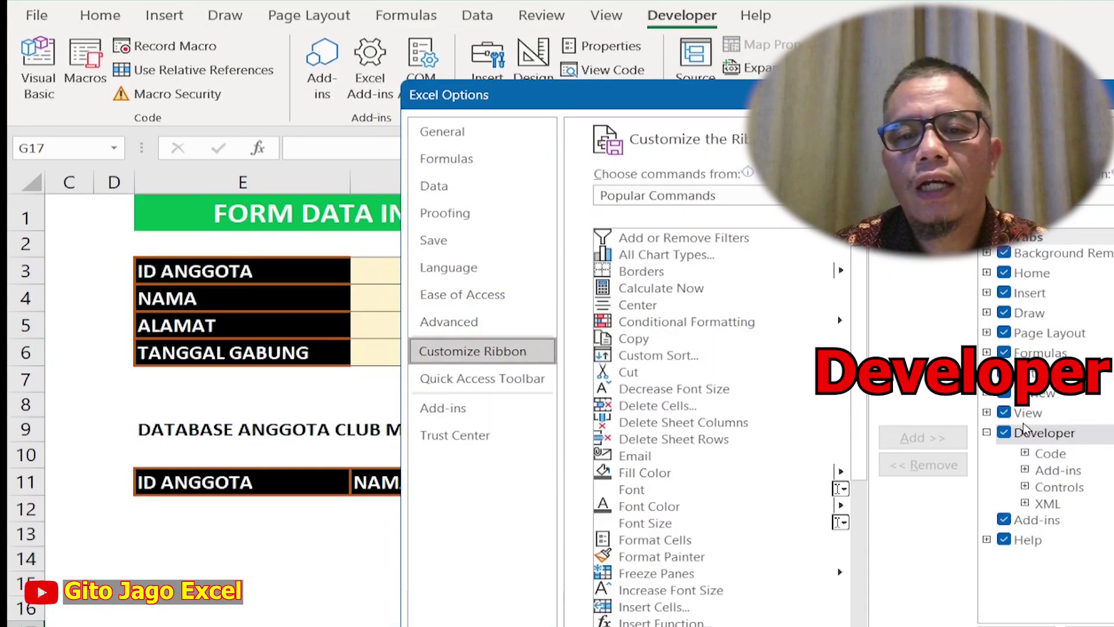
{"action": "left_click", "coordinate": [1005, 434]}
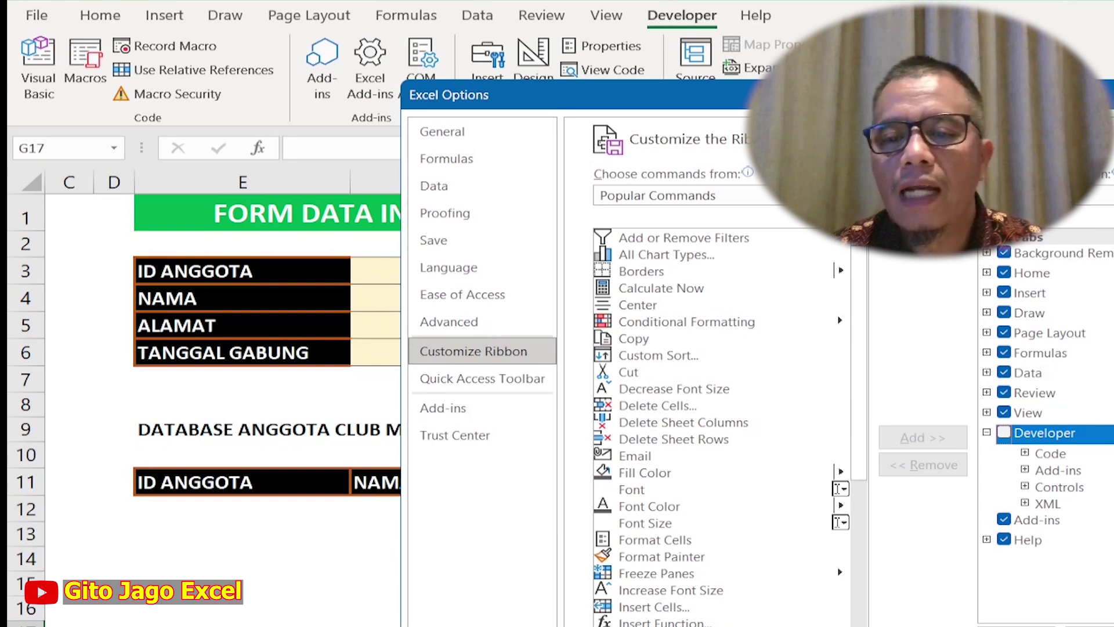
{"action": "left_click", "coordinate": [1112, 624]}
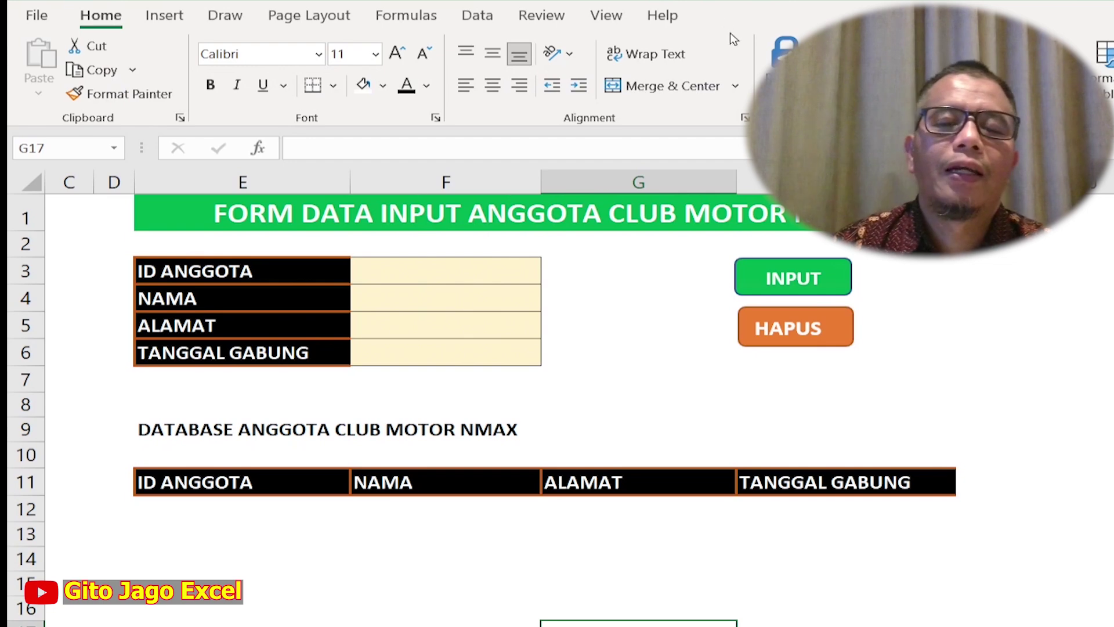
Re-enable the Developer tab in the ribbon customization options.
{"action": "left_click", "coordinate": [38, 18]}
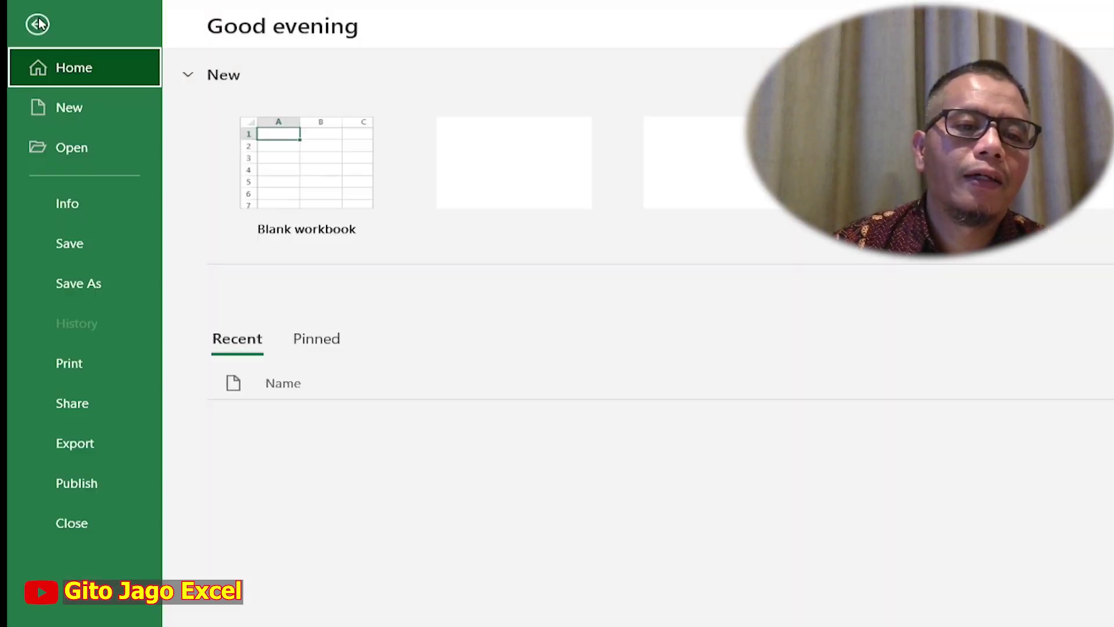
{"action": "left_click", "coordinate": [72, 624]}
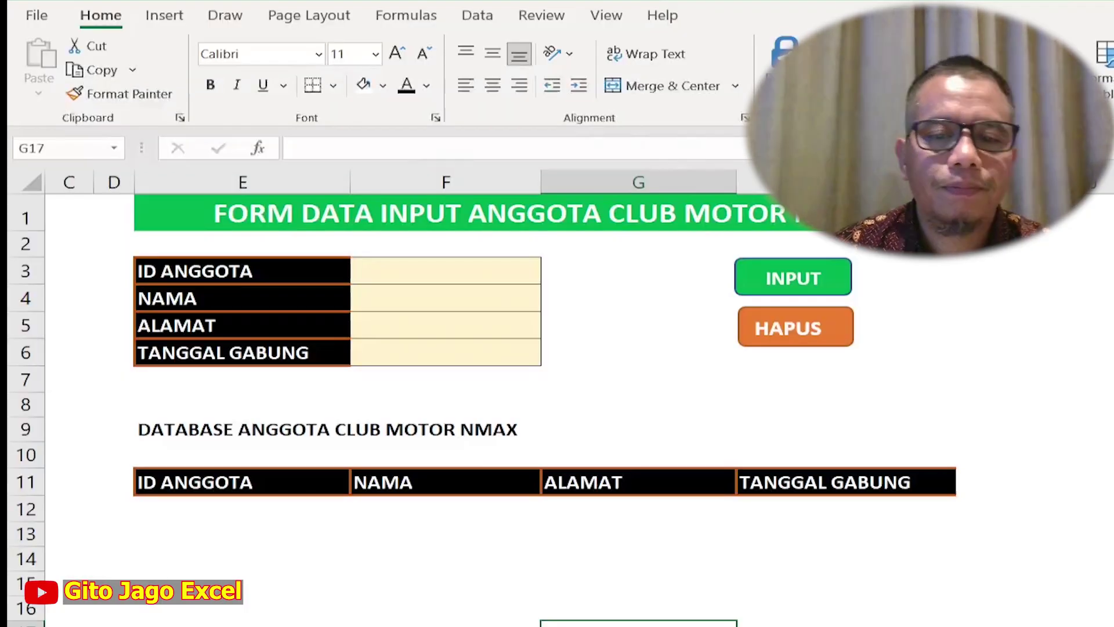
{"action": "left_click", "coordinate": [507, 353]}
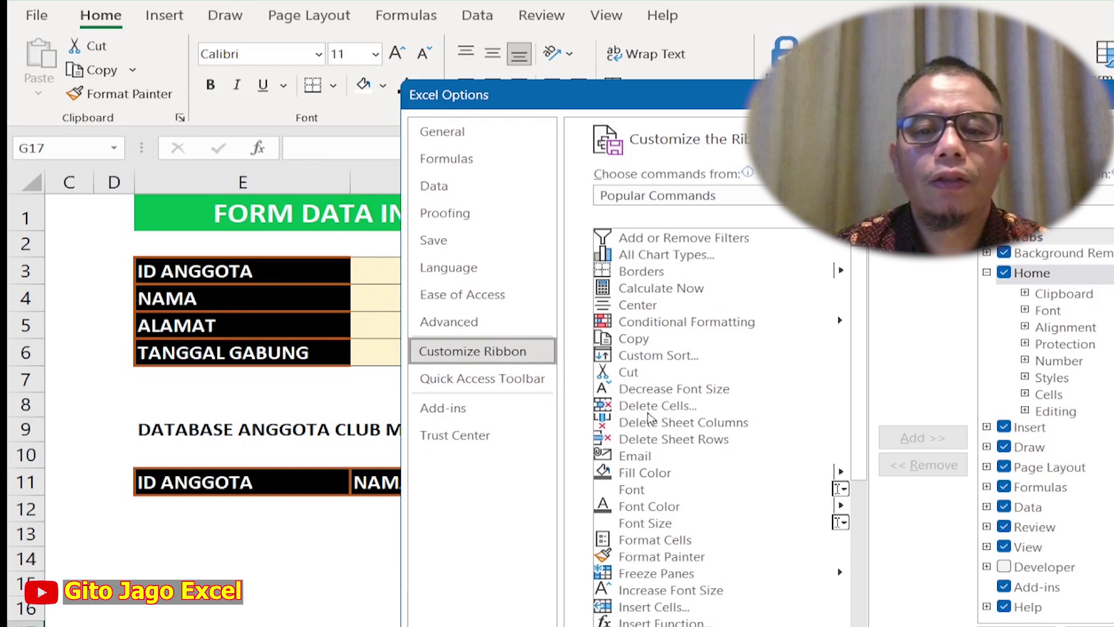
{"action": "left_click", "coordinate": [1004, 567]}
{"action": "left_click", "coordinate": [1112, 625]}
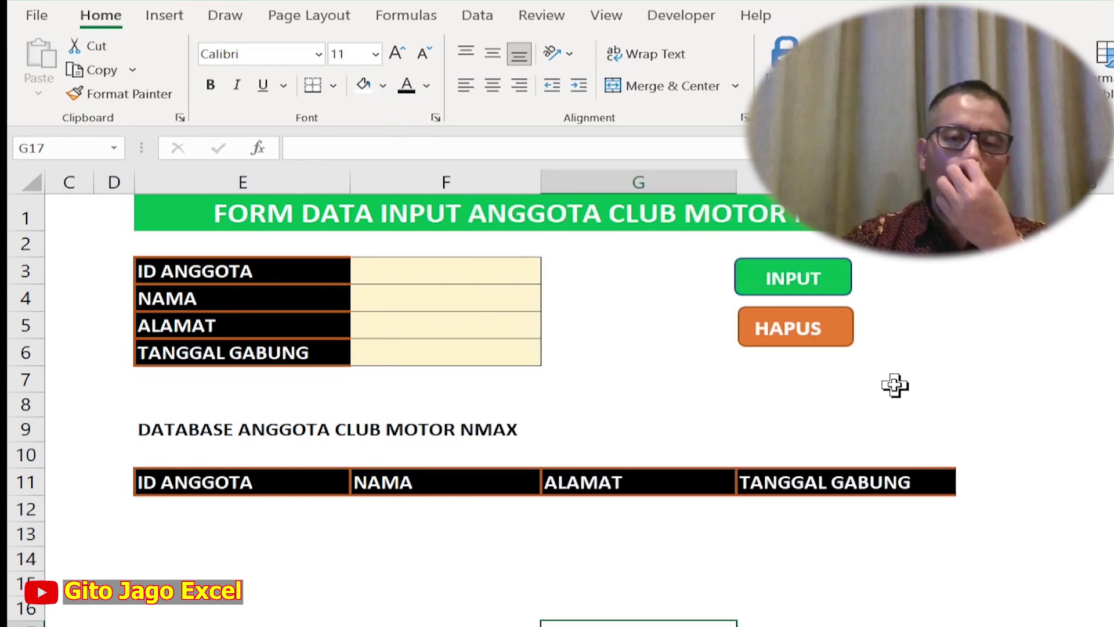
Start recording a macro named mACRO_Input, stored in this workbook.
{"action": "left_click", "coordinate": [699, 17]}
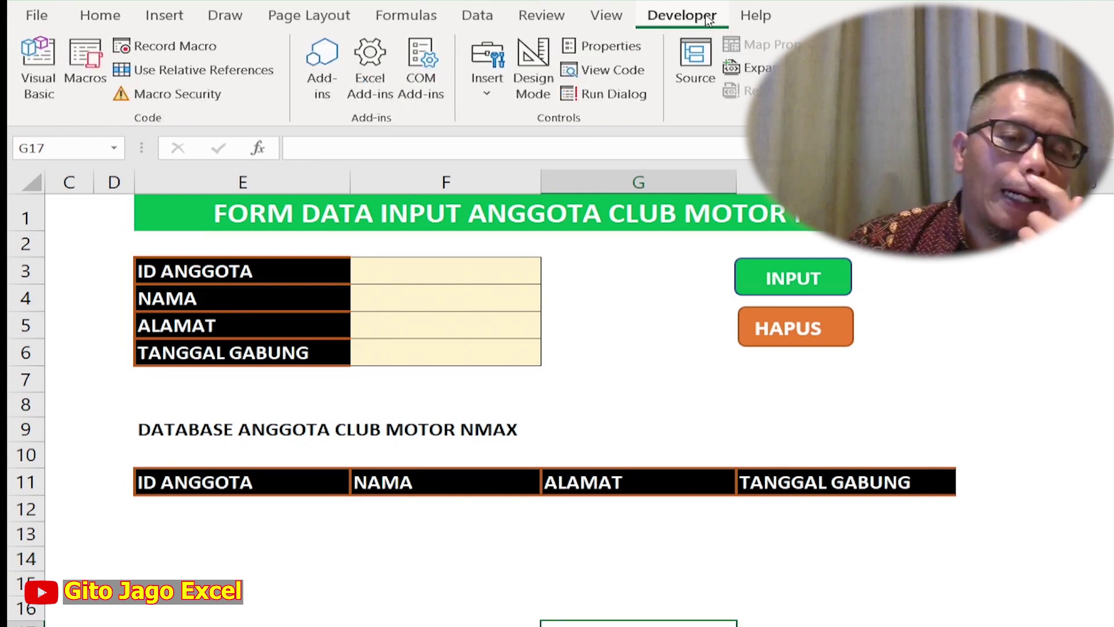
{"action": "left_click", "coordinate": [174, 51]}
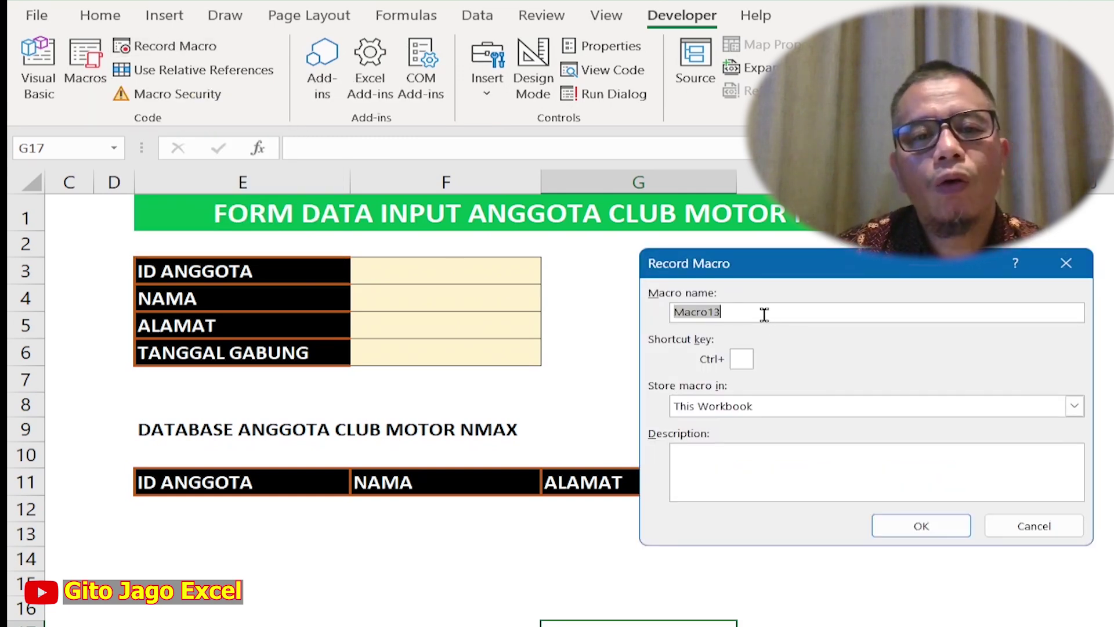
{"action": "type", "text": "mACRO_Input"}
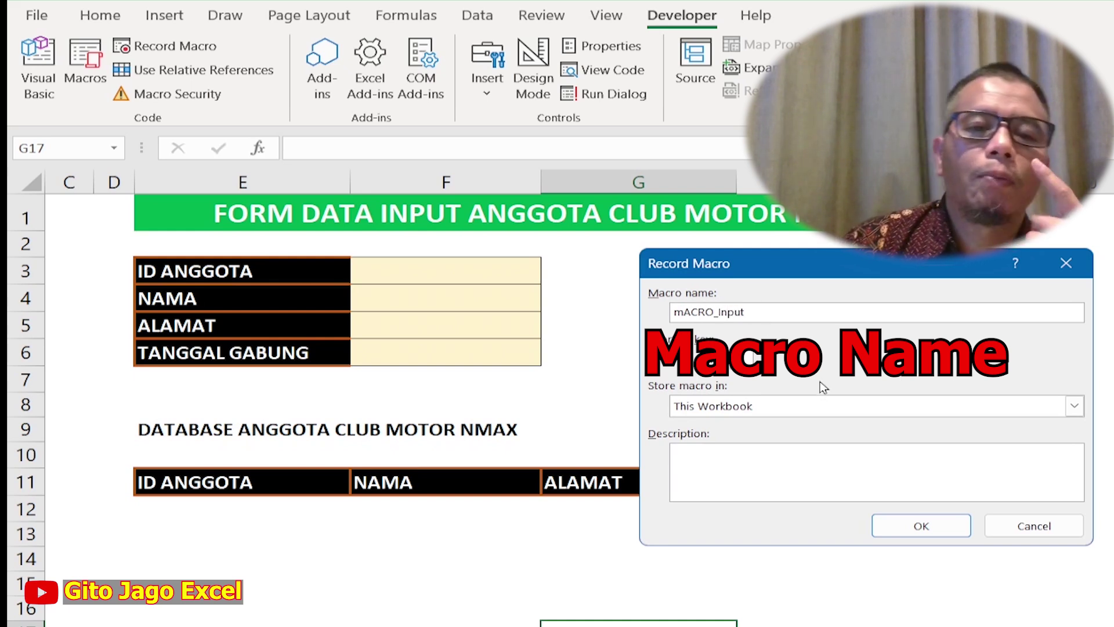
{"action": "left_click", "coordinate": [920, 526]}
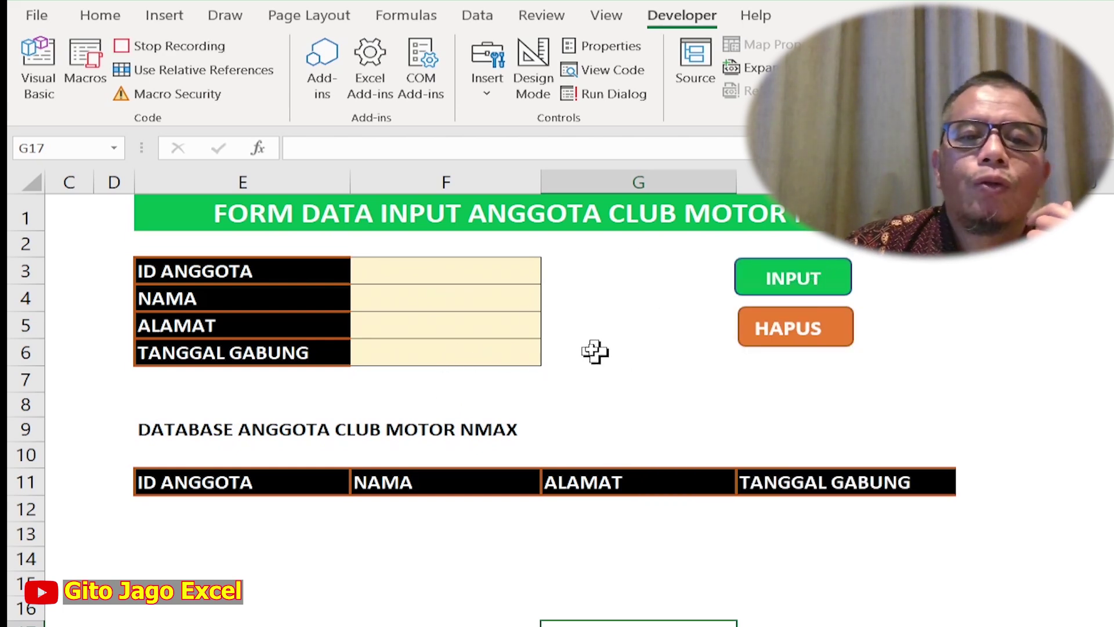
Record copying F3 into the row below ID ANGGOTA, jumping down from E10 and using relative references only for the one-cell move and paste.
{"action": "left_click", "coordinate": [418, 277]}
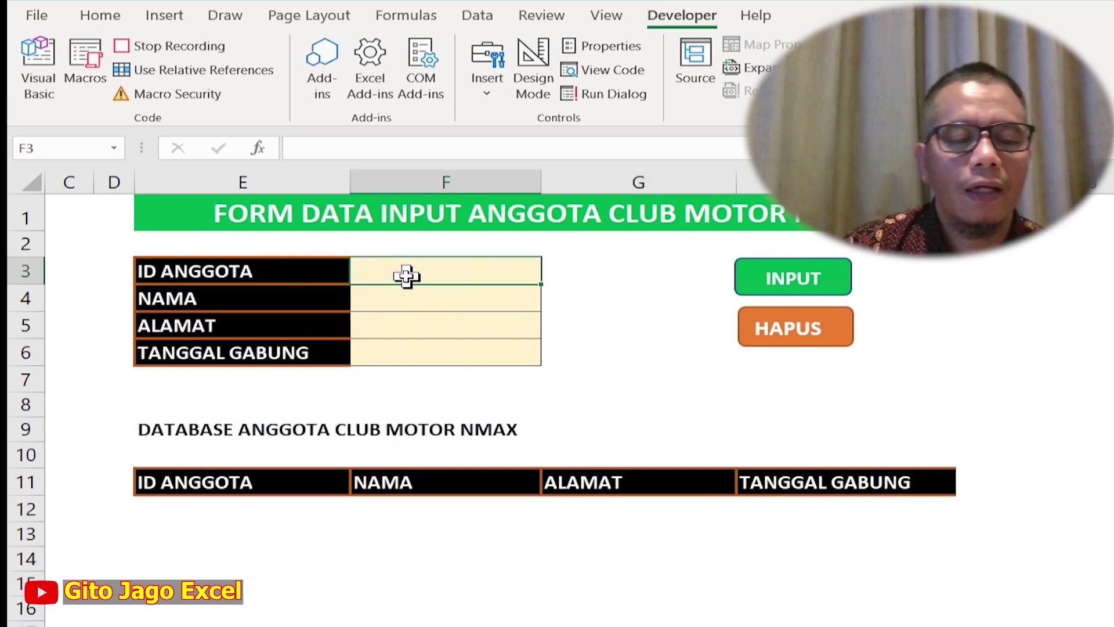
{"action": "key", "text": "ctrl+c"}
{"action": "right_click", "coordinate": [418, 278]}
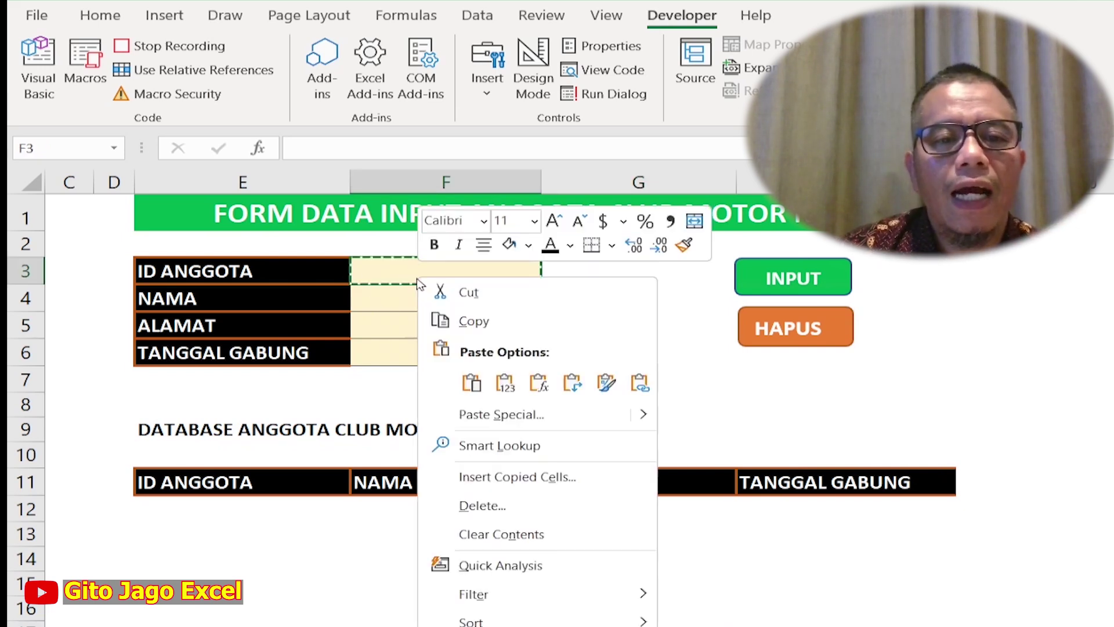
{"action": "left_click", "coordinate": [494, 324]}
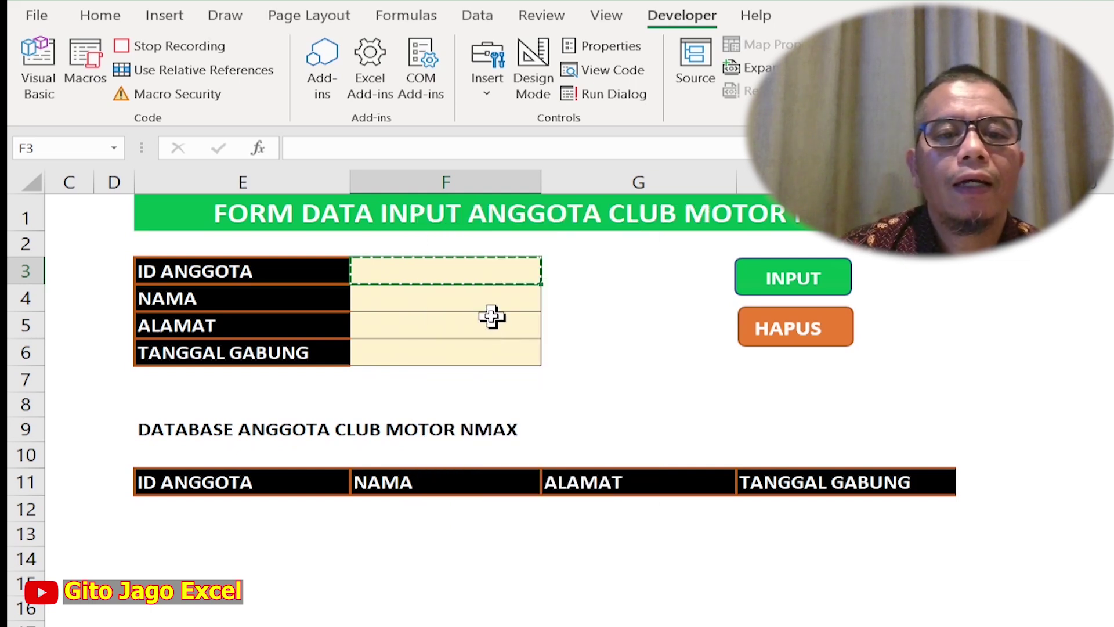
{"action": "left_click", "coordinate": [212, 459]}
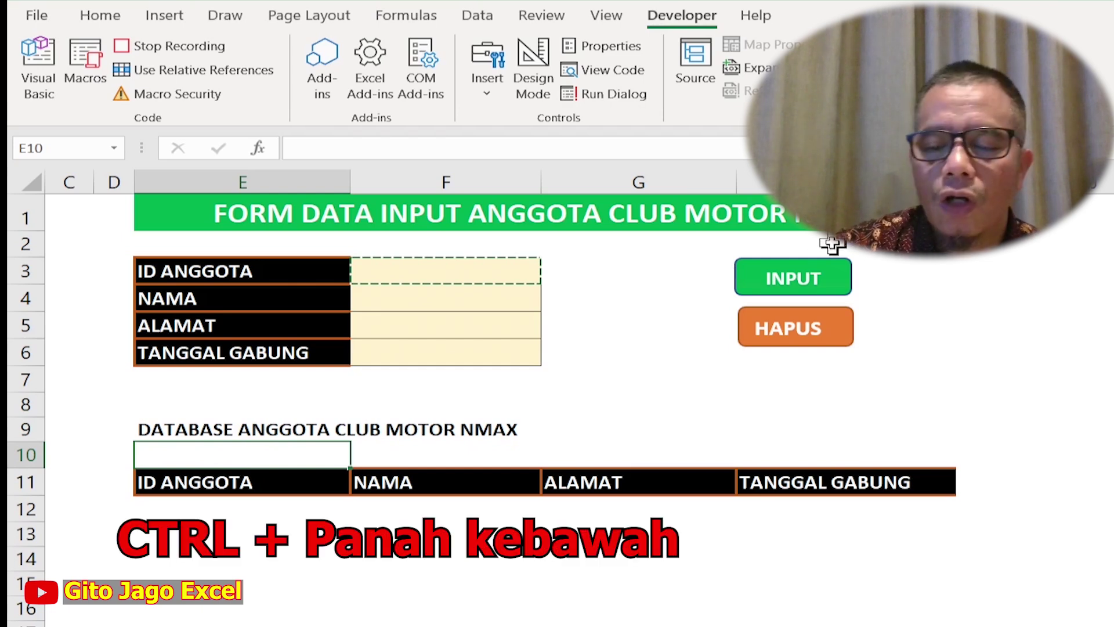
{"action": "key", "text": "ctrl+Down"}
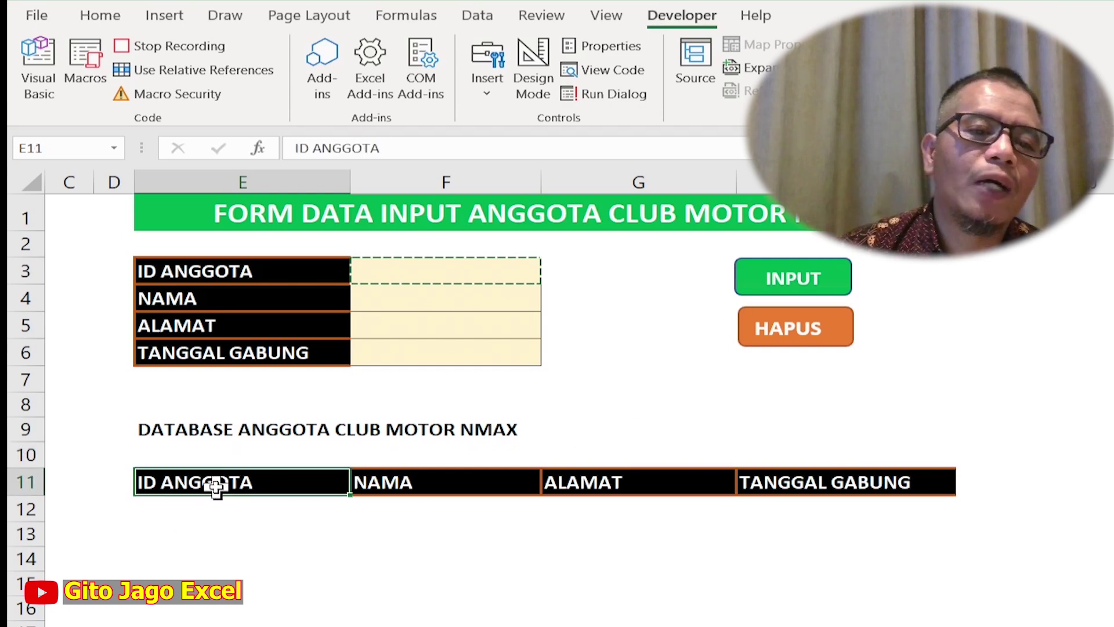
{"action": "left_click", "coordinate": [221, 72]}
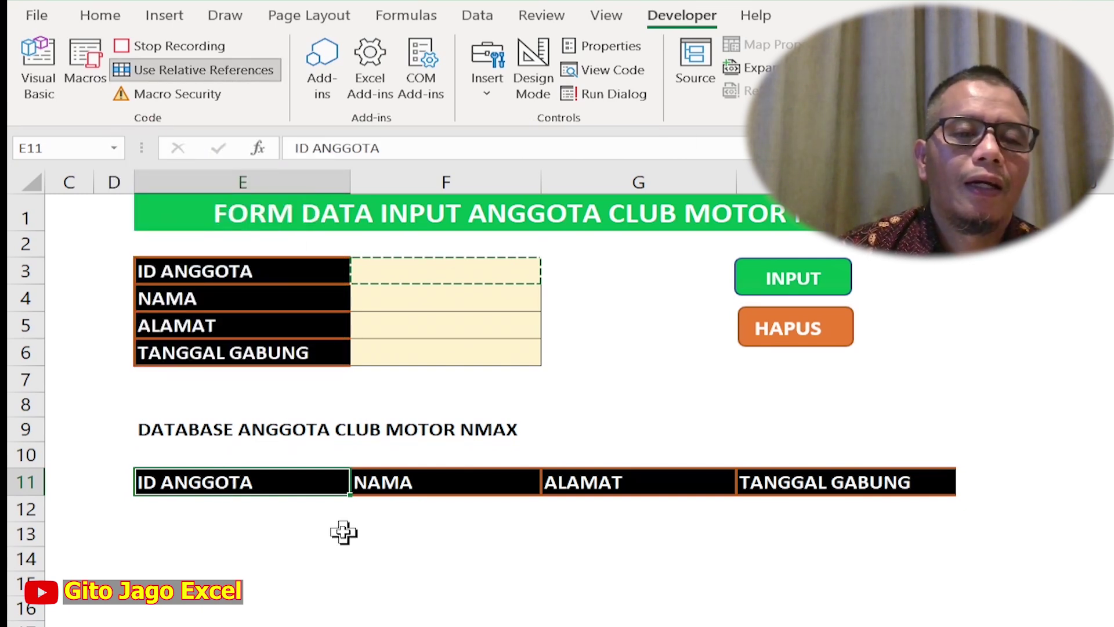
{"action": "key", "text": "Down"}
{"action": "key", "text": "ctrl+v"}
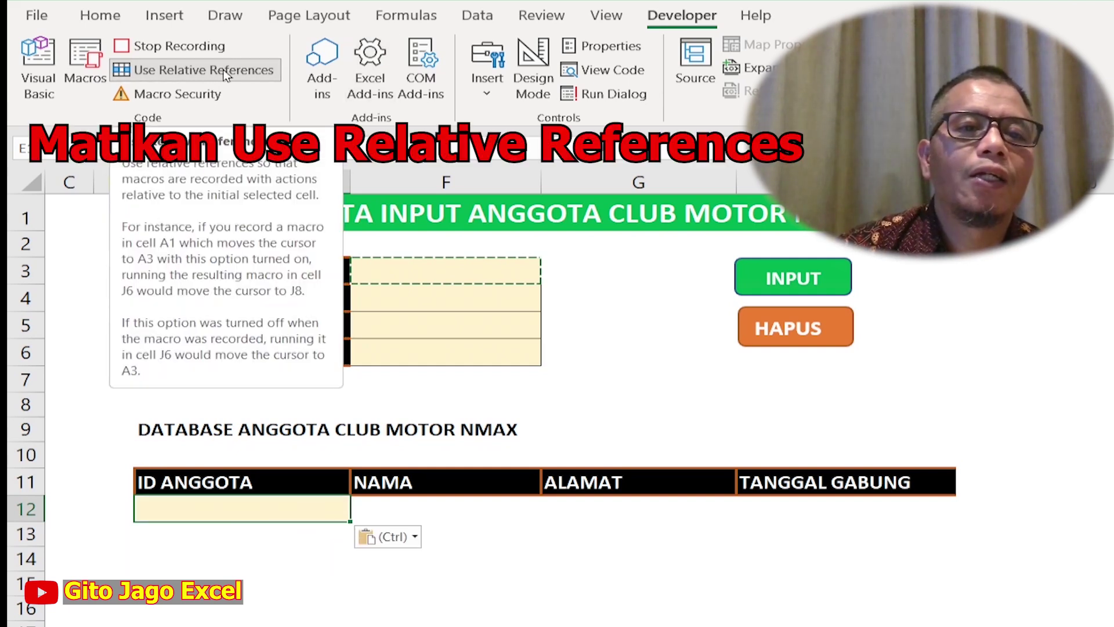
{"action": "left_click", "coordinate": [221, 69]}
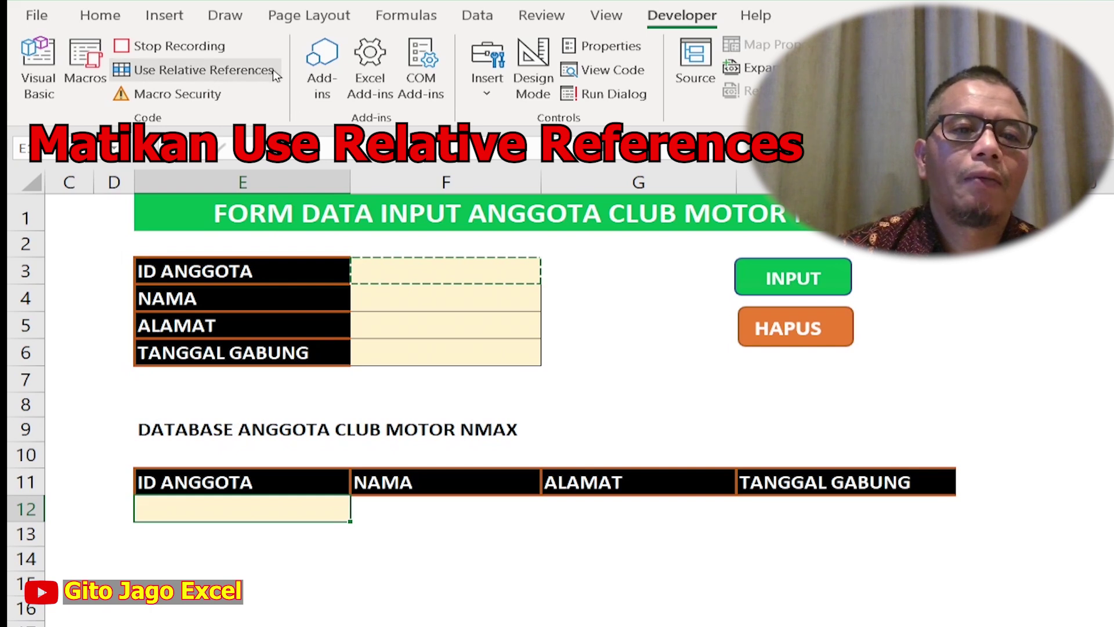
Record copying F4 into F12 below NAMA, going down from F10 and using relative references only for the last one-cell move and paste.
{"action": "left_click", "coordinate": [476, 299]}
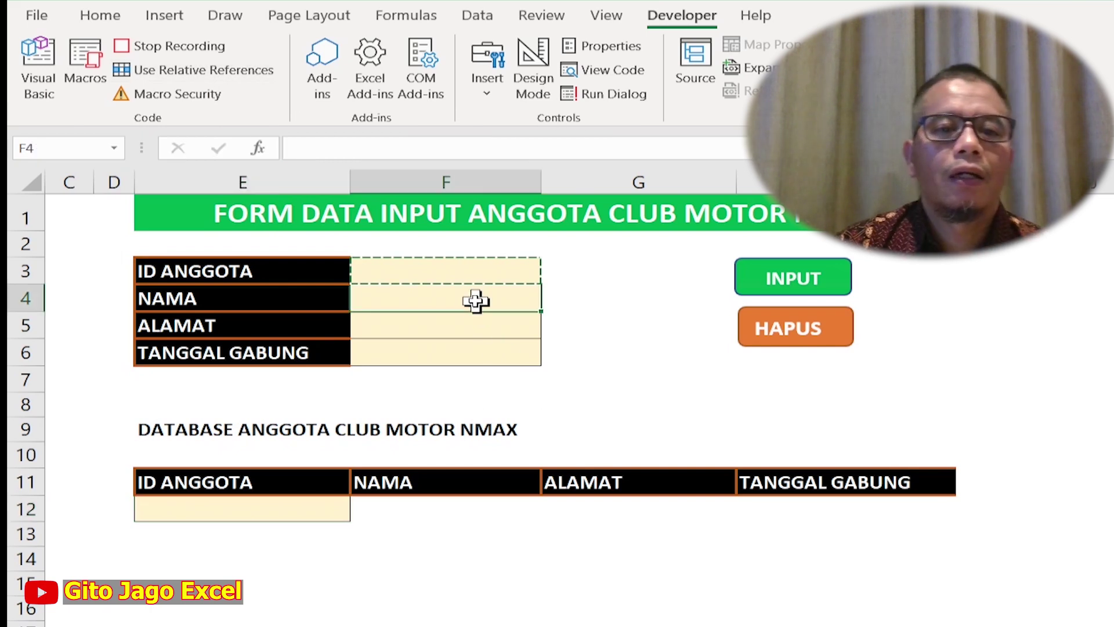
{"action": "key", "text": "ctrl+c"}
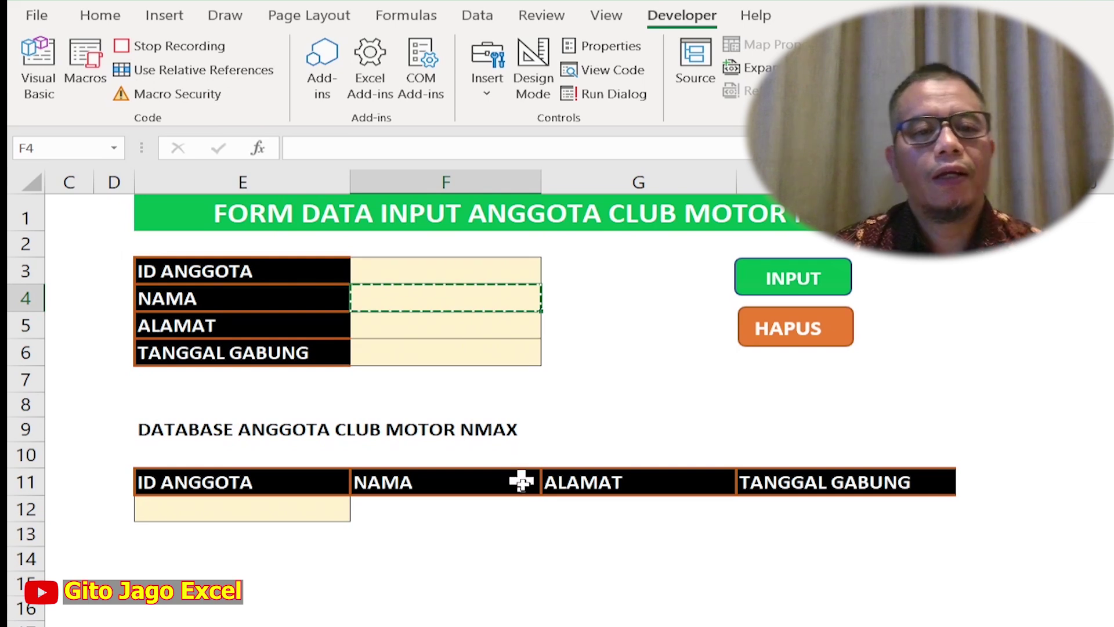
{"action": "left_click", "coordinate": [480, 460]}
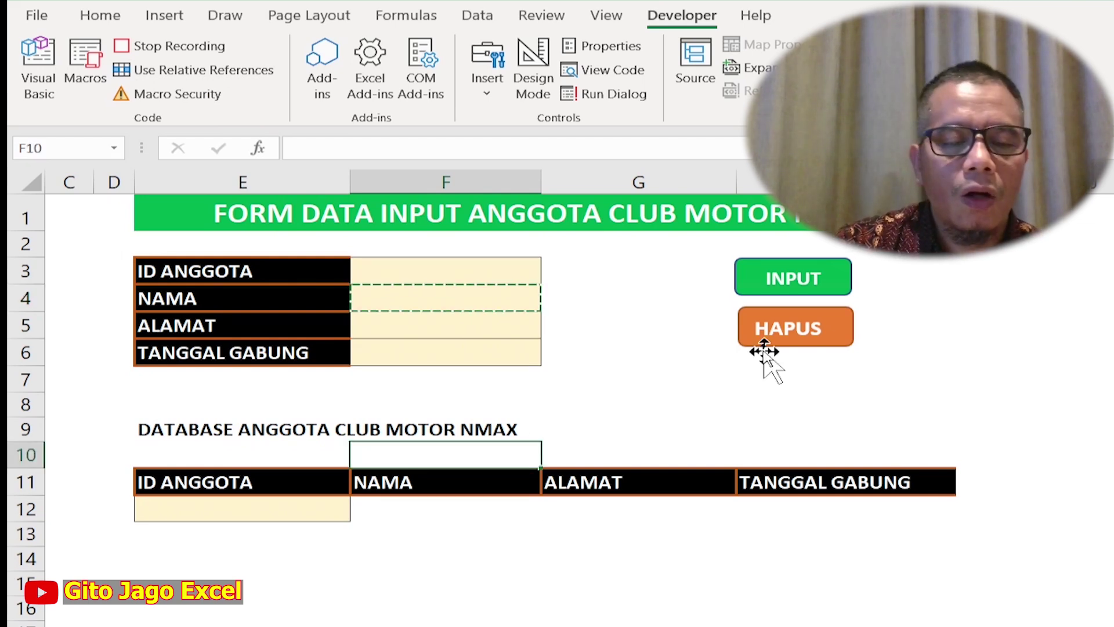
{"action": "key", "text": "Down"}
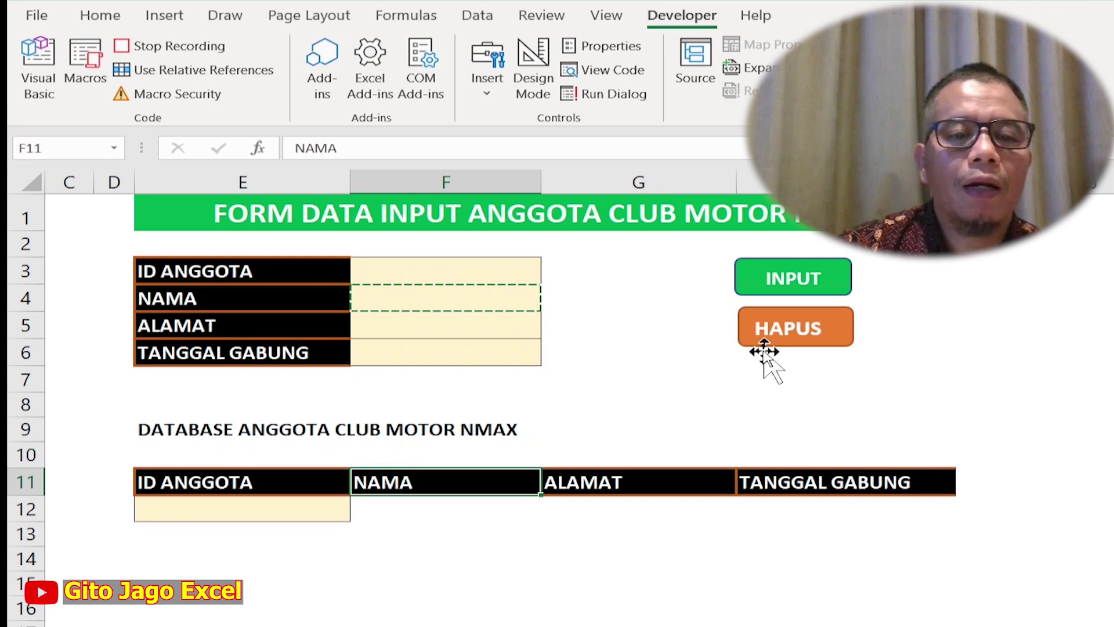
{"action": "left_click", "coordinate": [216, 79]}
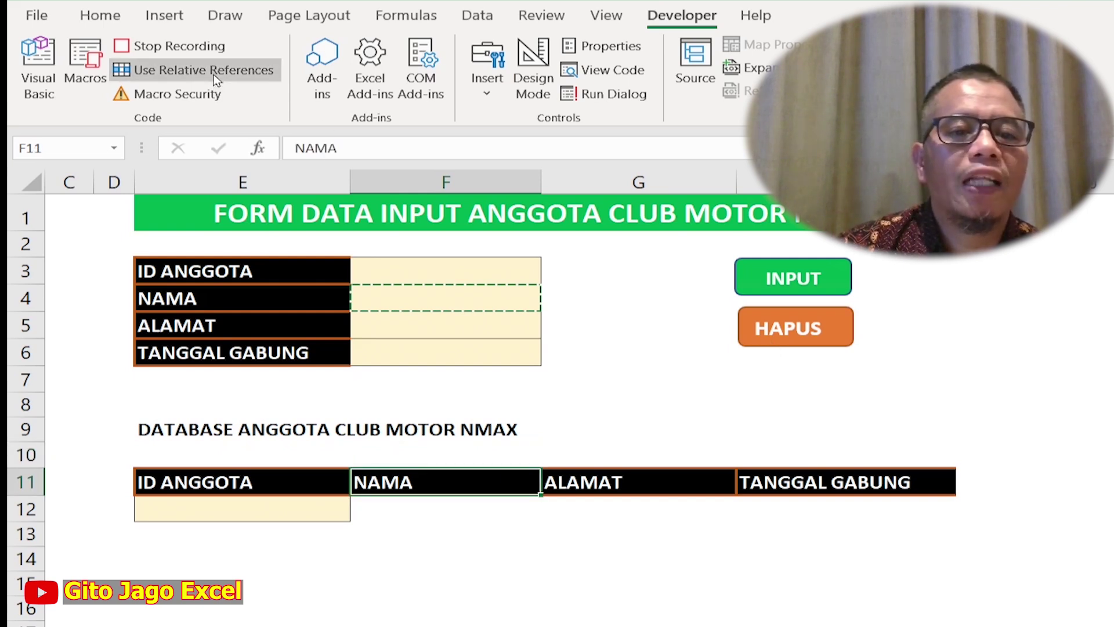
{"action": "key", "text": "Down"}
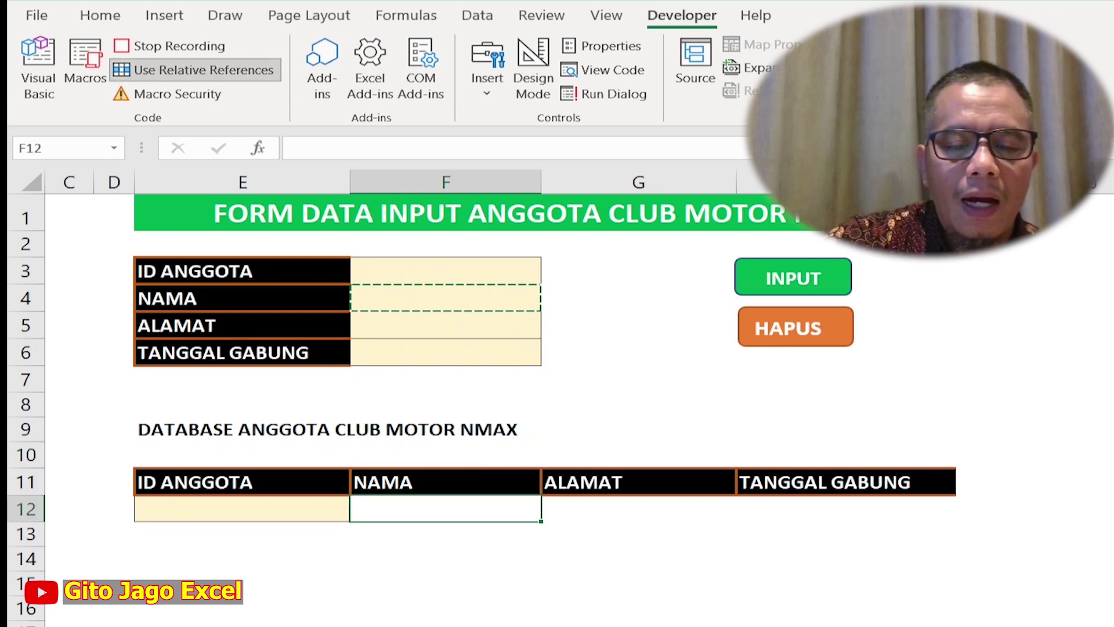
{"action": "key", "text": "ctrl+v"}
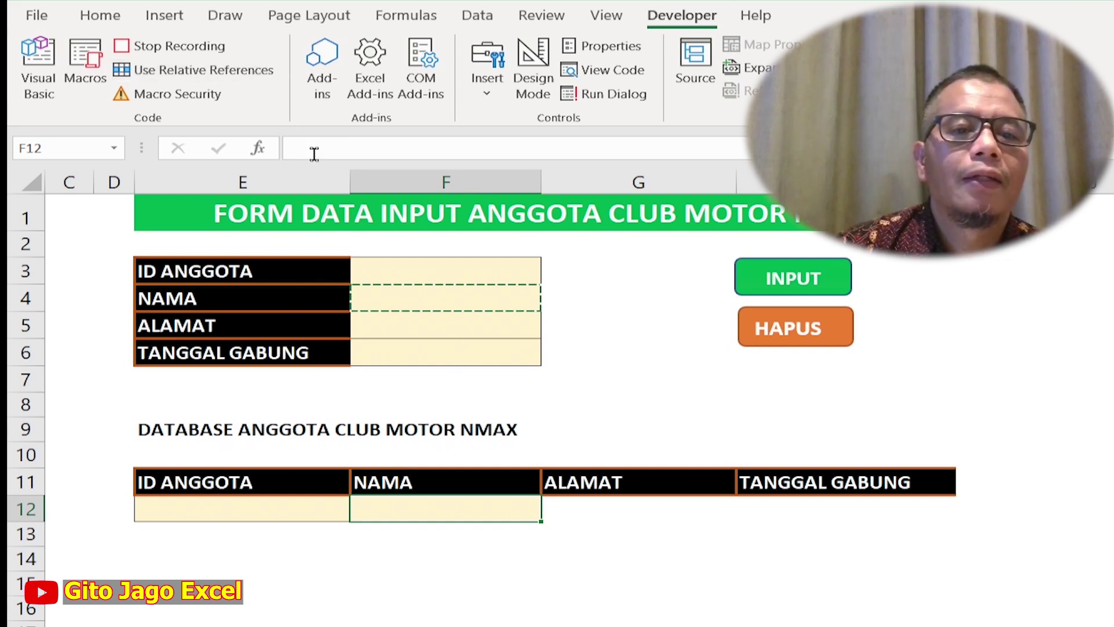
Record copying F5 into G12 below ALAMAT, going down from G10 and using relative references only for the last one-cell move and paste.
{"action": "left_click", "coordinate": [458, 327]}
{"action": "key", "text": "ctrl+c"}
{"action": "left_click", "coordinate": [631, 449]}
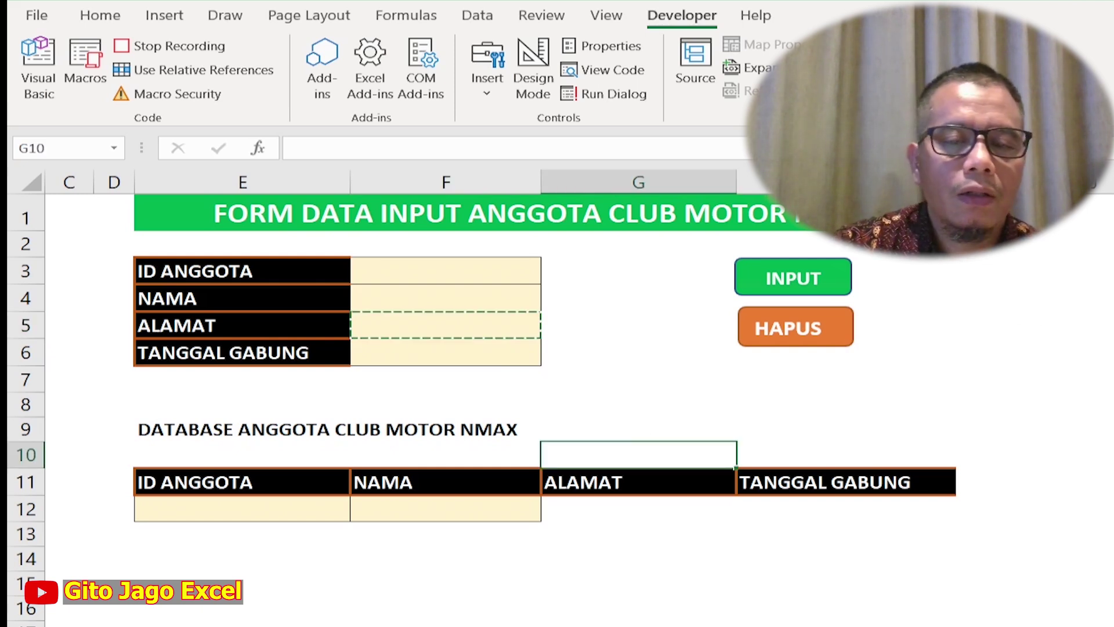
{"action": "left_click", "coordinate": [639, 482]}
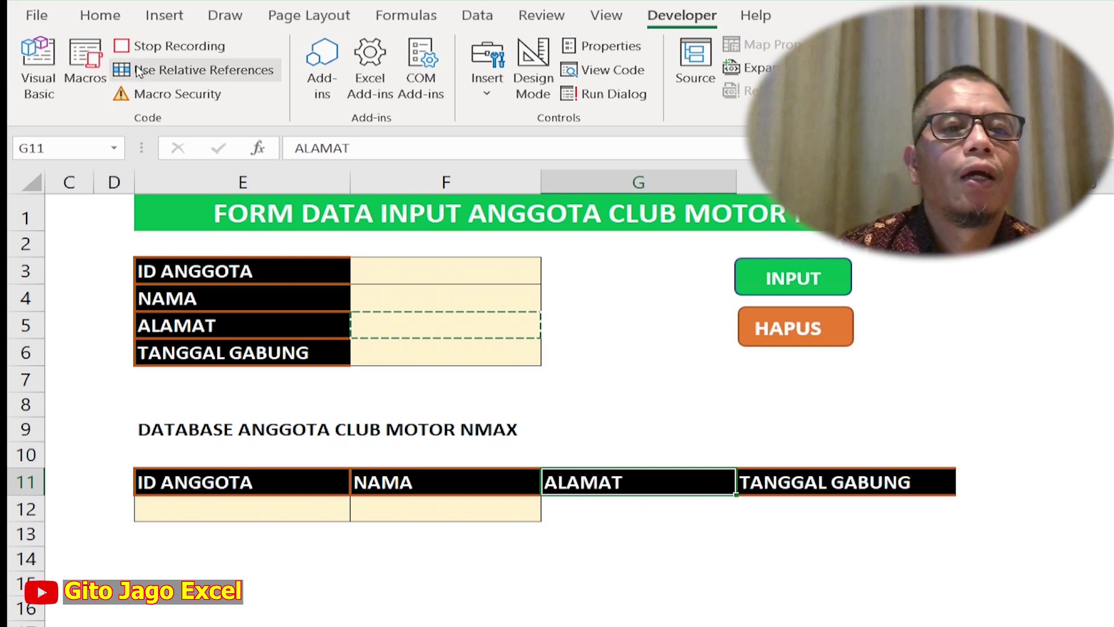
{"action": "left_click", "coordinate": [225, 71]}
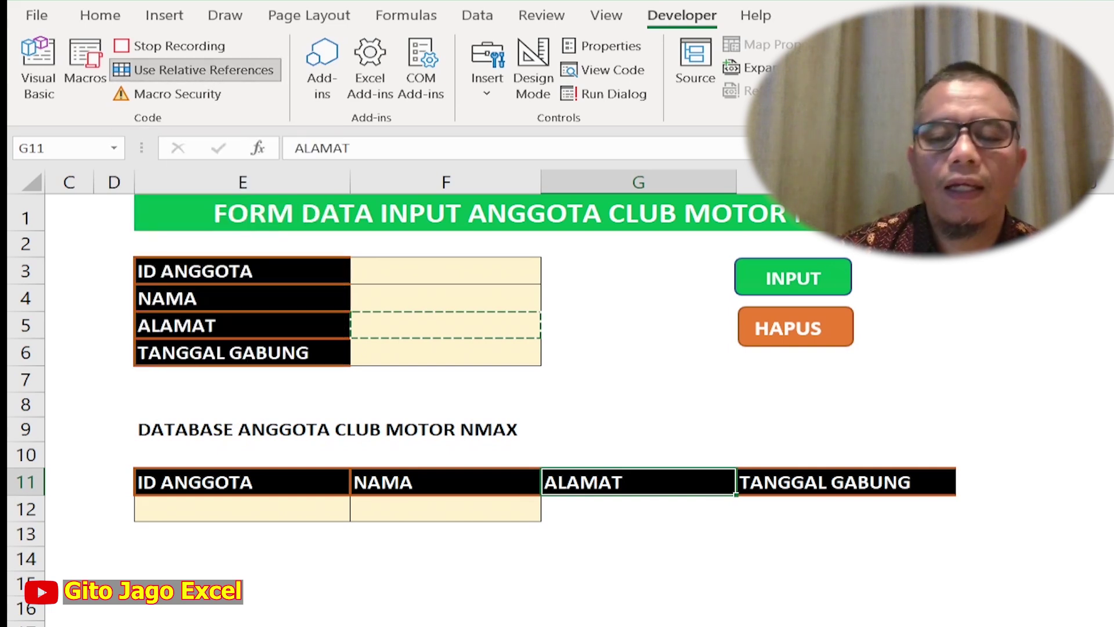
{"action": "key", "text": "Down"}
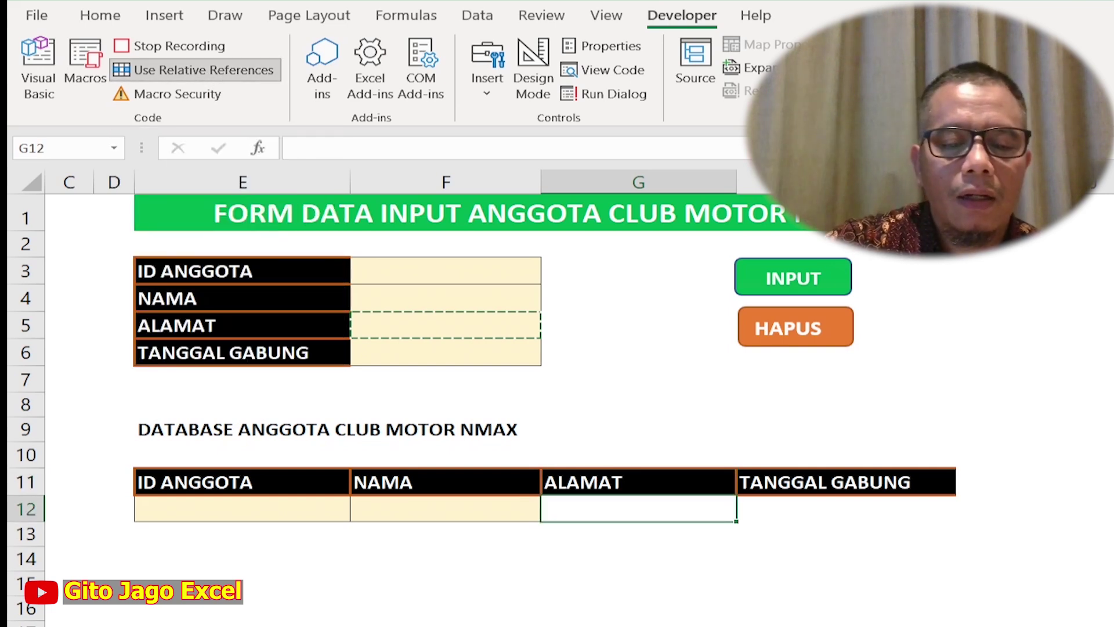
{"action": "key", "text": "ctrl+v"}
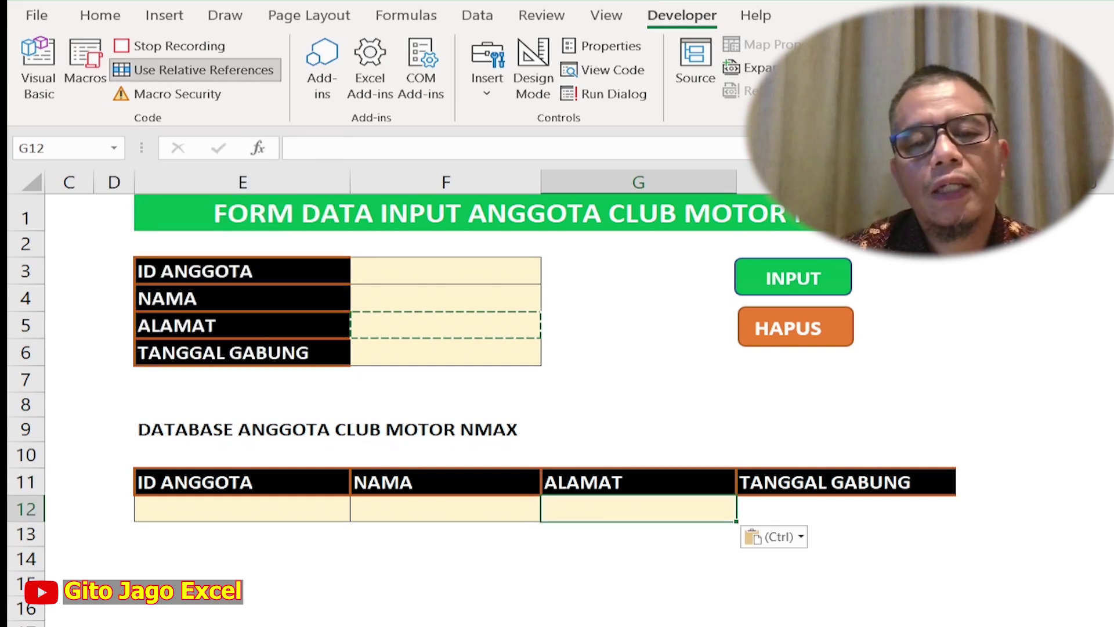
{"action": "left_click", "coordinate": [232, 75]}
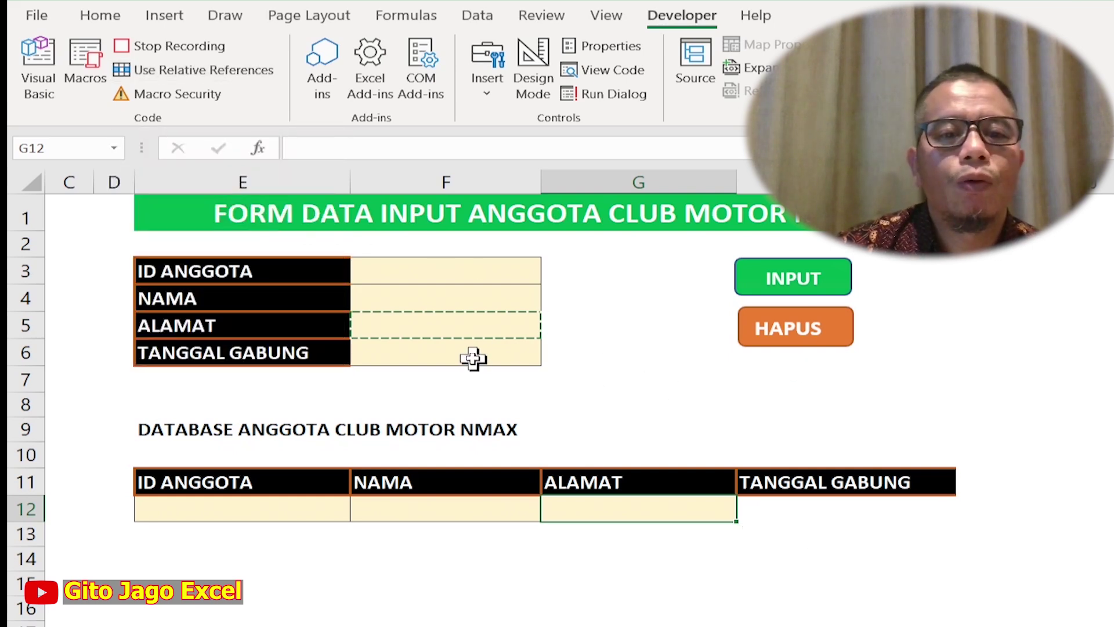
Record copying F6 into H12 below TANGGAL GABUNG, going down from H10 and using relative references only for the last one-cell move and paste.
{"action": "left_click", "coordinate": [473, 358]}
{"action": "key", "text": "ctrl+c"}
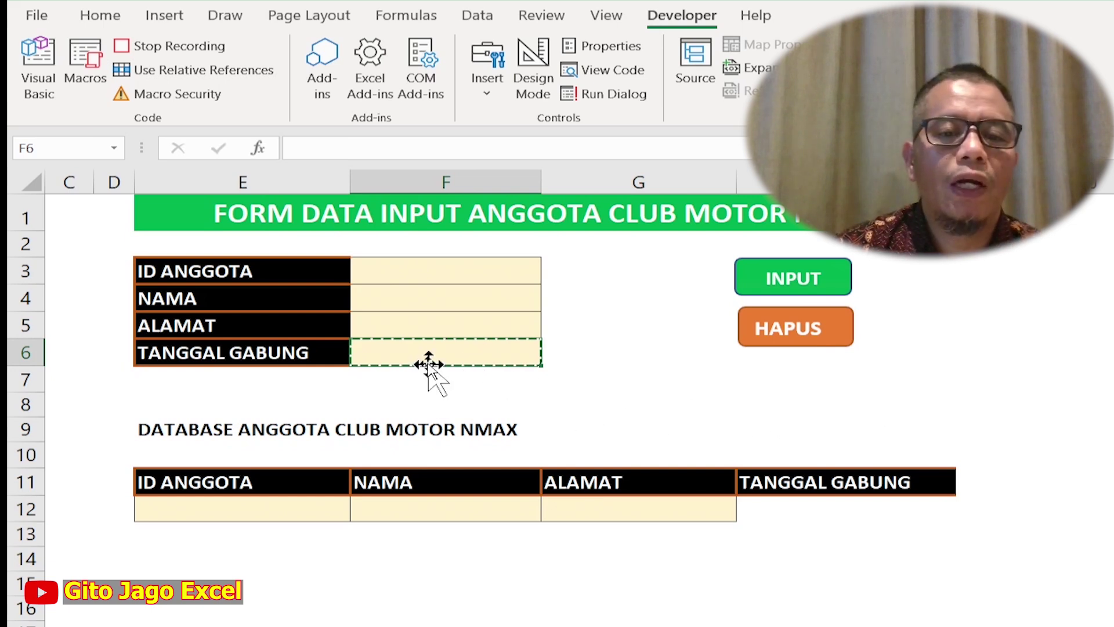
{"action": "left_click", "coordinate": [850, 455]}
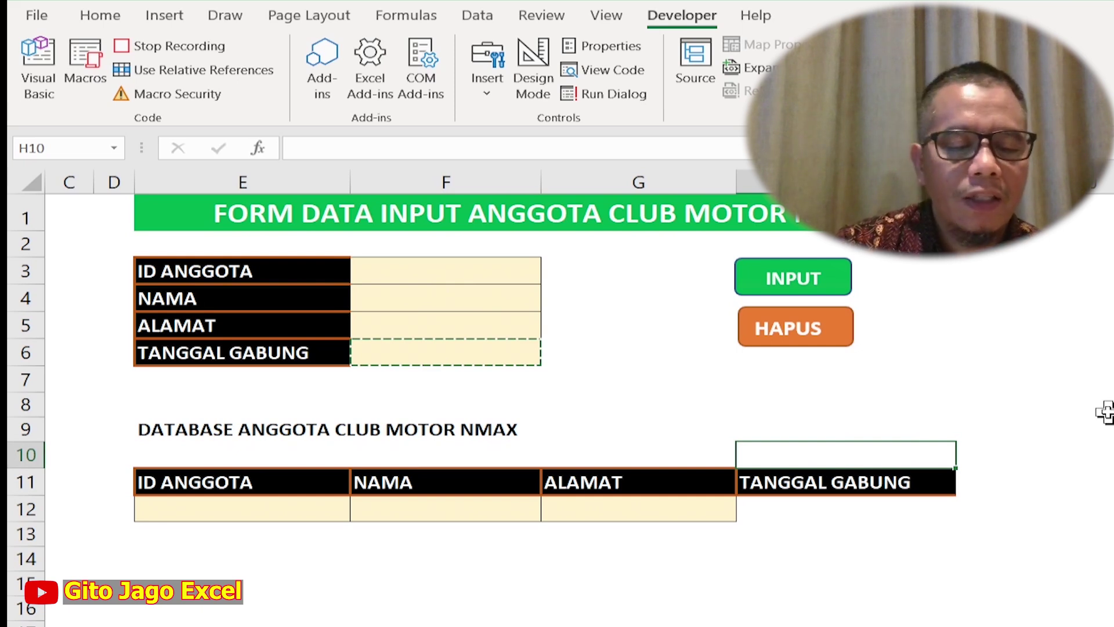
{"action": "key", "text": "Down"}
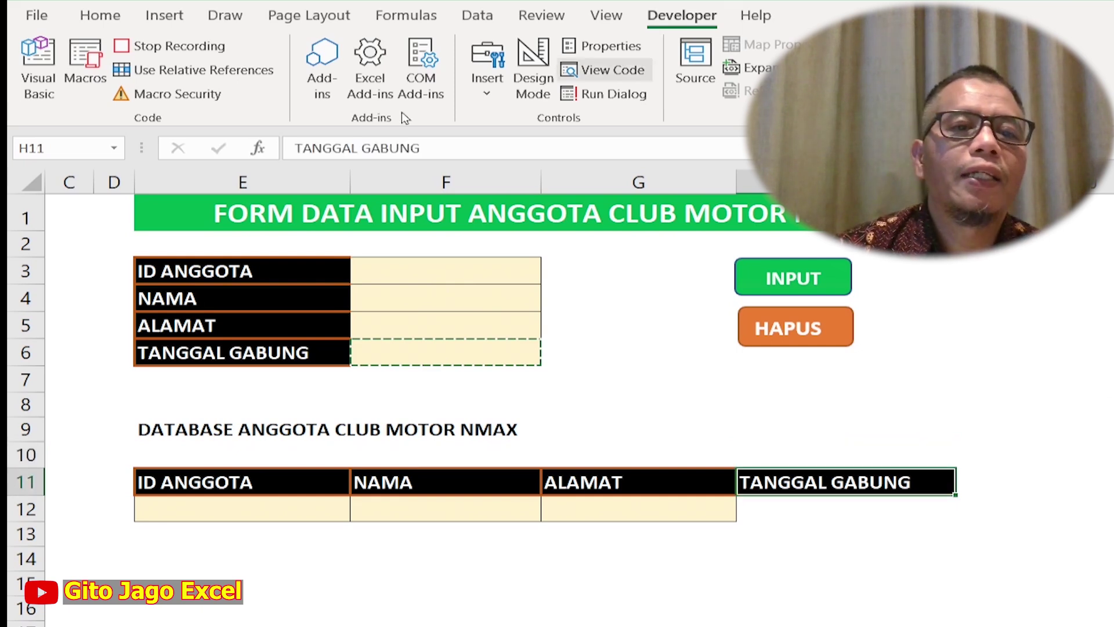
{"action": "left_click", "coordinate": [231, 73]}
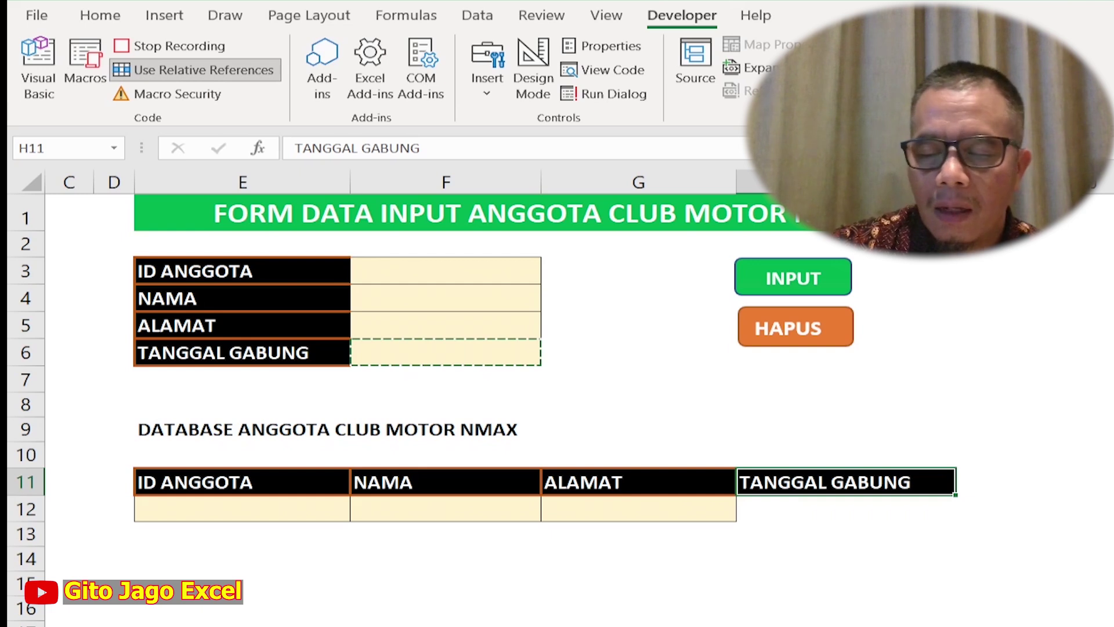
{"action": "key", "text": "Down"}
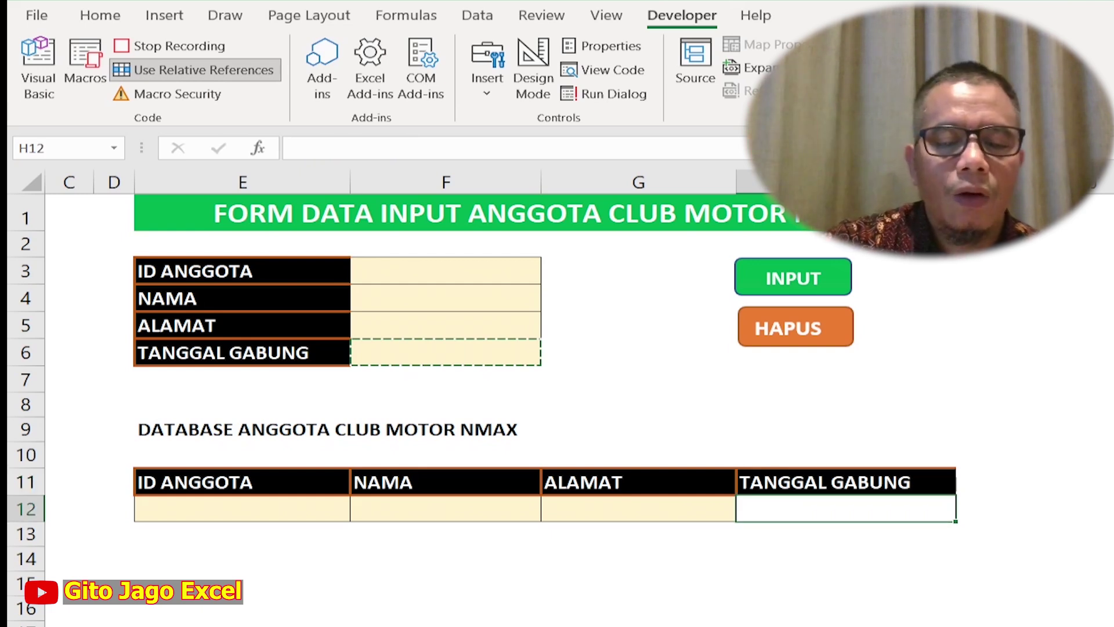
{"action": "key", "text": "ctrl+v"}
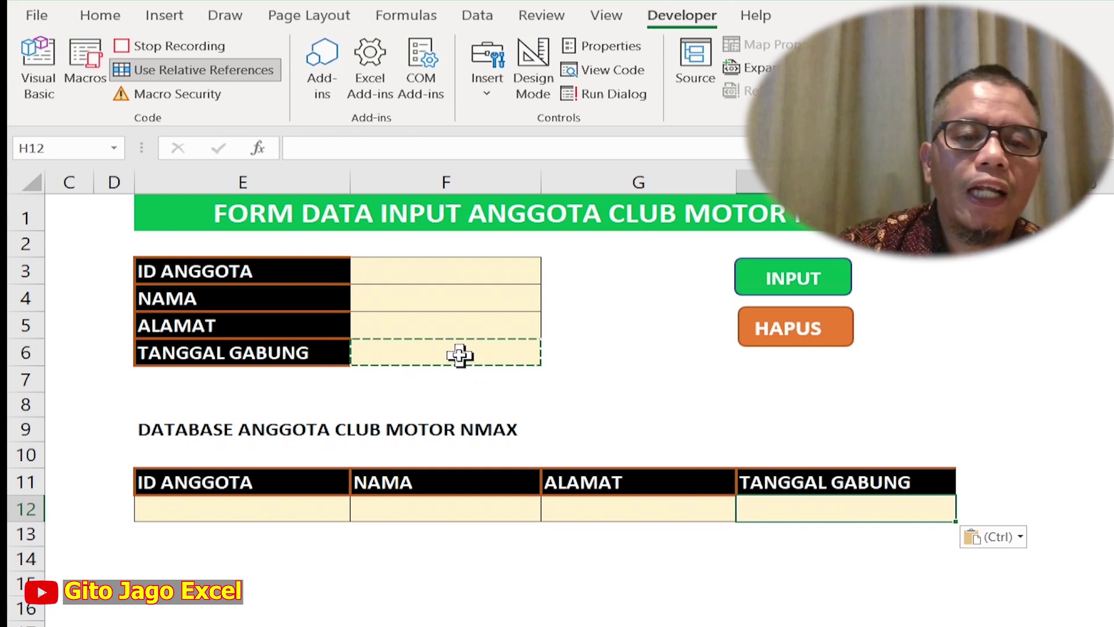
Record deleting the contents of the form's entry cells one by one, from F6 up to F3.
{"action": "left_click", "coordinate": [459, 355]}
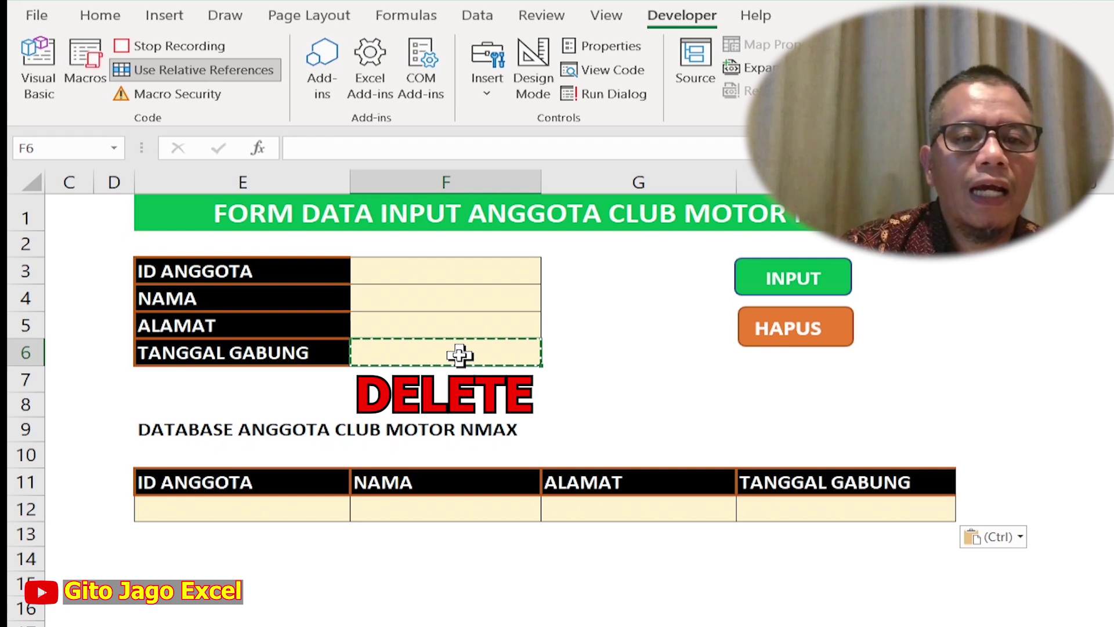
{"action": "key", "text": "Escape"}
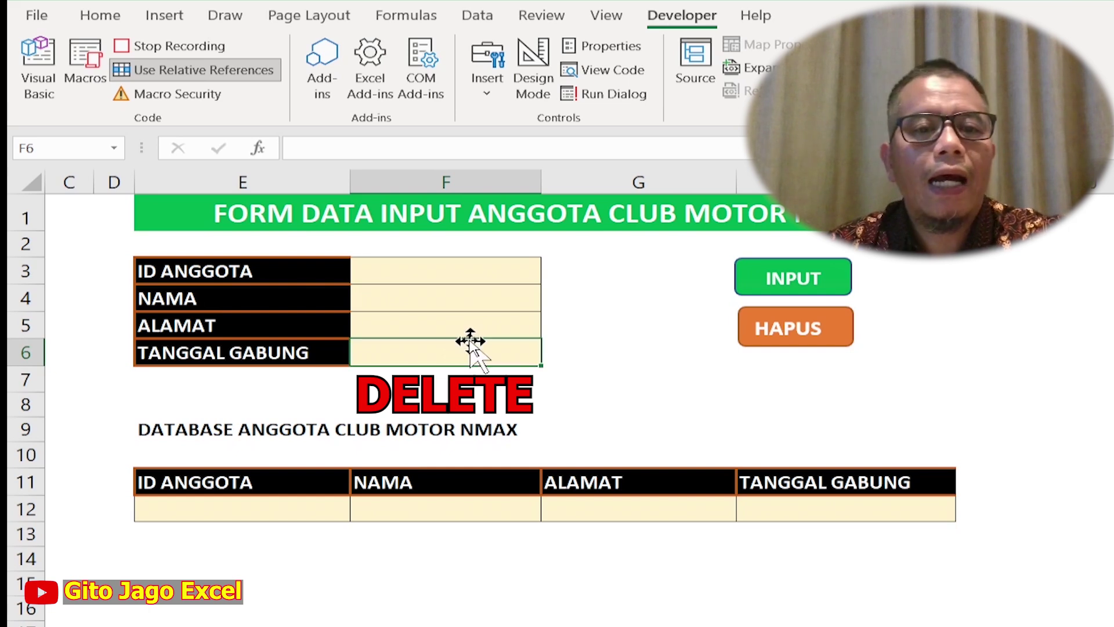
{"action": "left_click", "coordinate": [474, 329]}
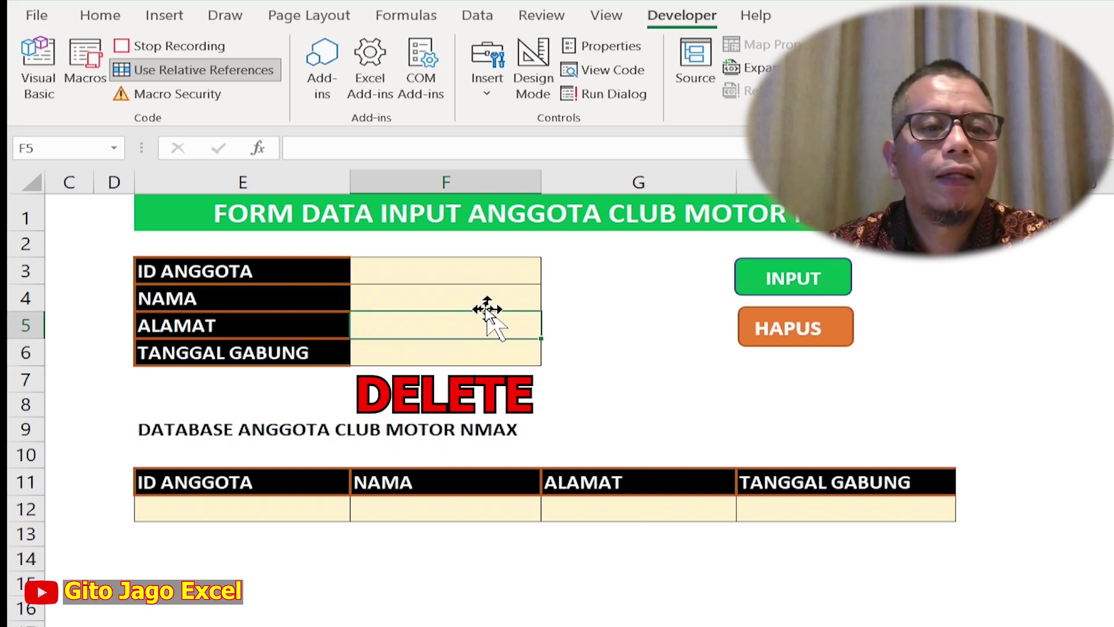
{"action": "left_click", "coordinate": [483, 301]}
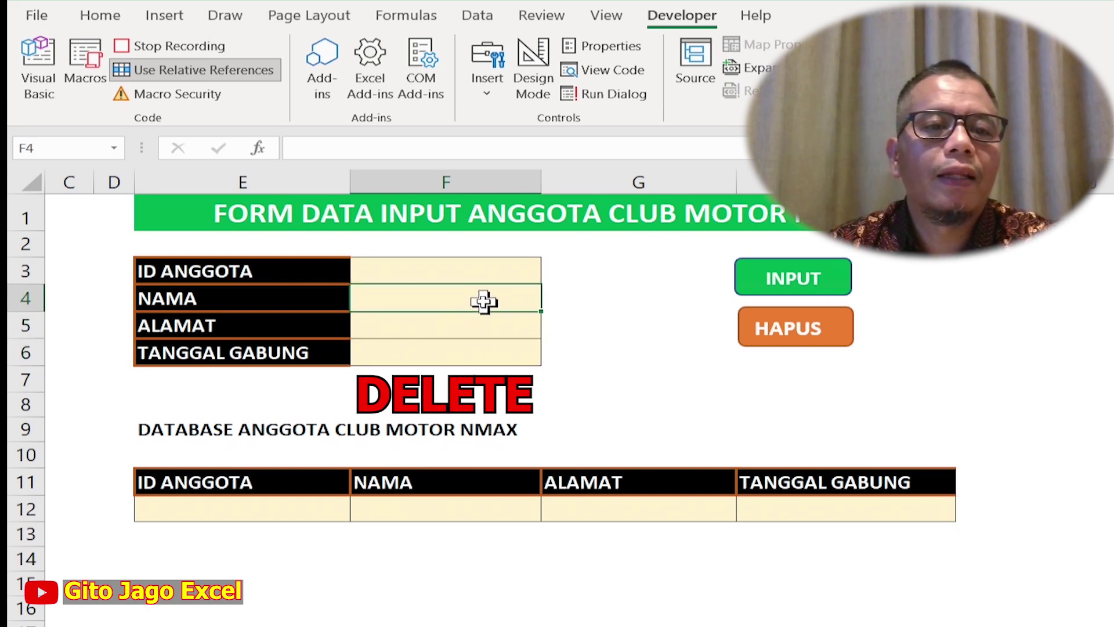
{"action": "left_click", "coordinate": [495, 274]}
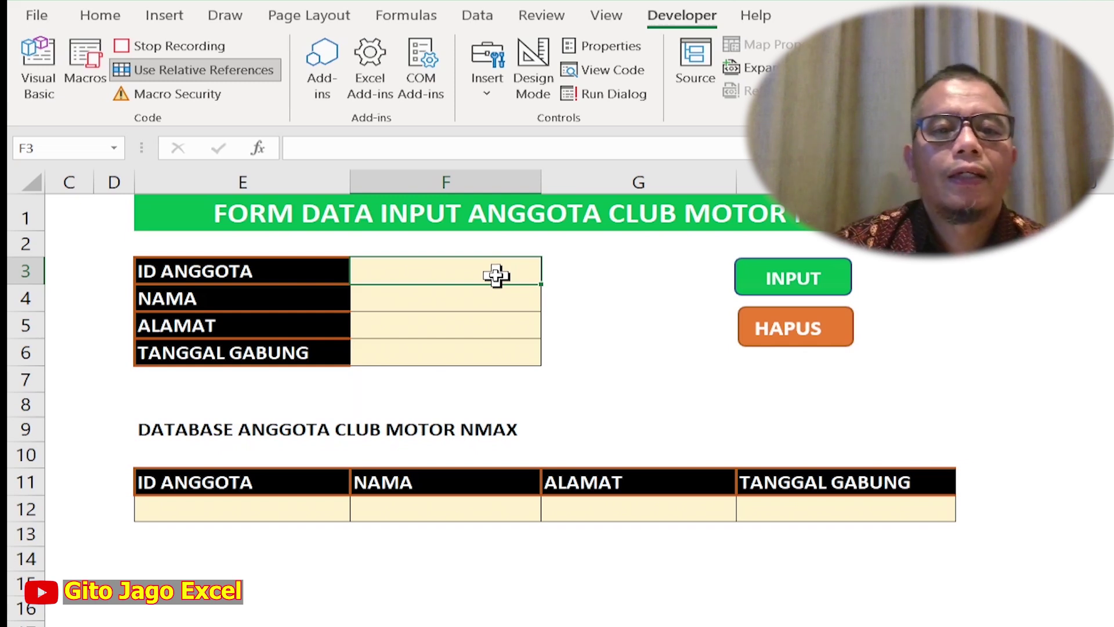
Select I12 beside the database, turn off relative references and stop recording the macro.
{"action": "left_click", "coordinate": [994, 509]}
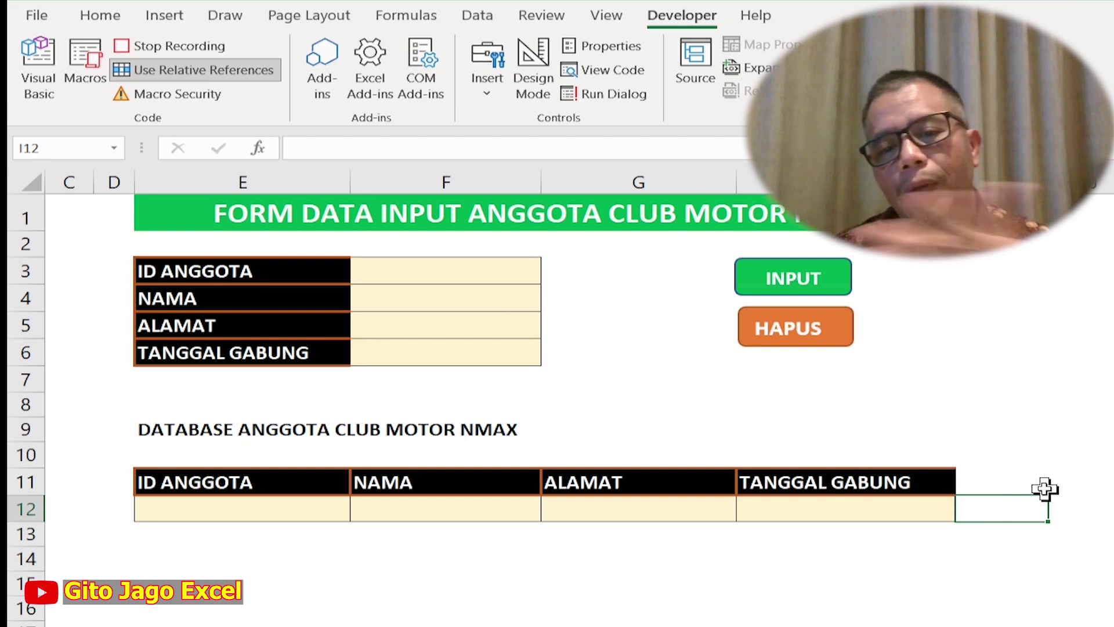
{"action": "left_click", "coordinate": [161, 75]}
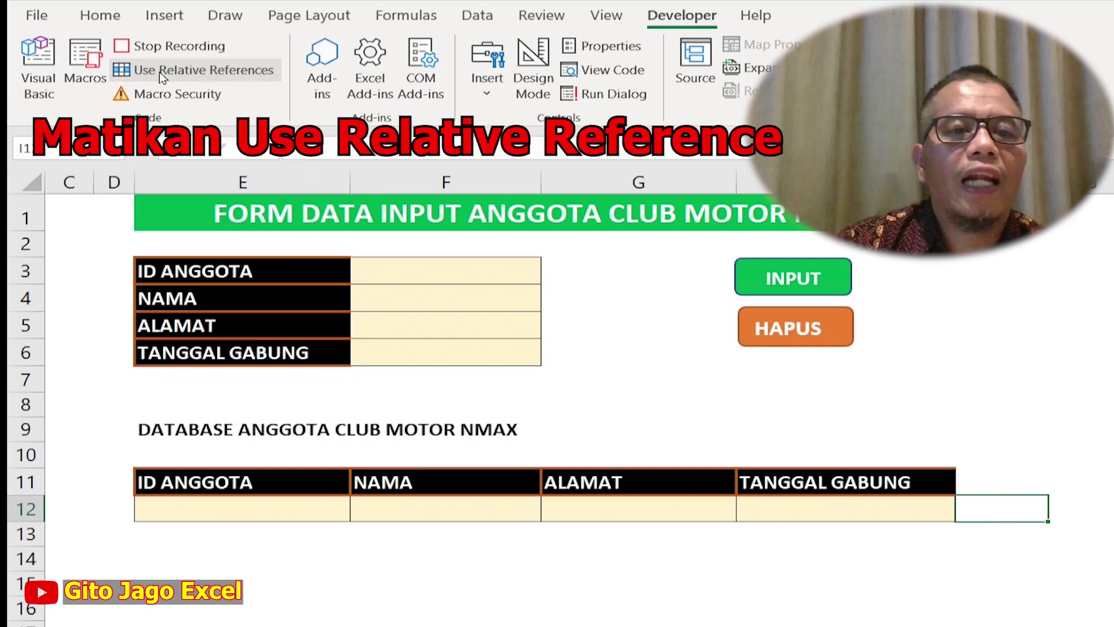
{"action": "left_click", "coordinate": [169, 47]}
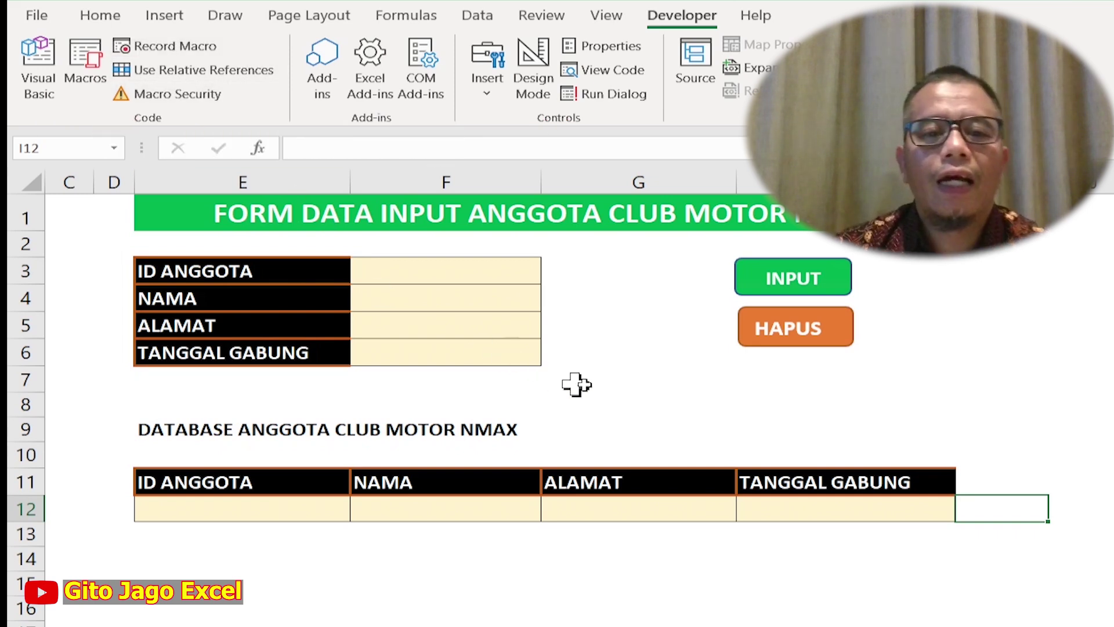
{"action": "left_click", "coordinate": [613, 372]}
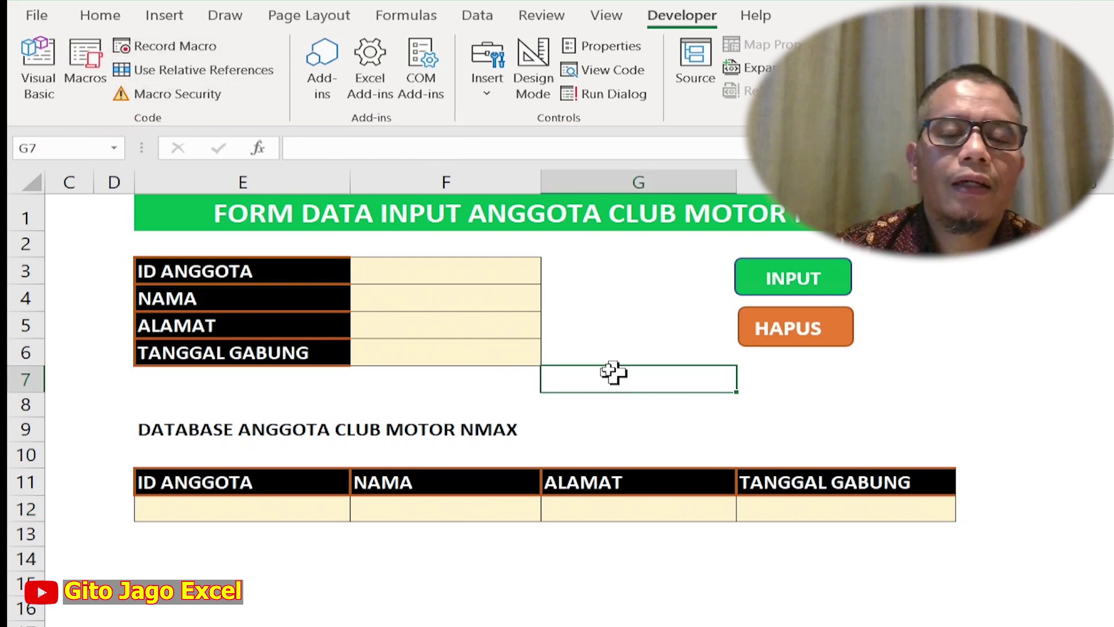
{"action": "left_click", "coordinate": [458, 274]}
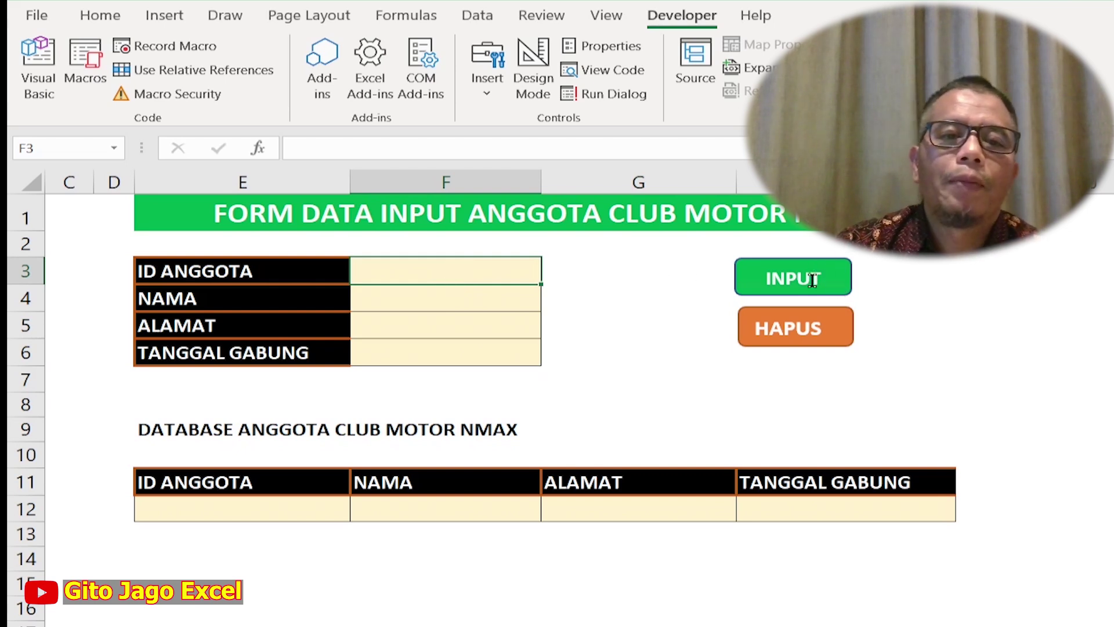
{"action": "left_click", "coordinate": [252, 506]}
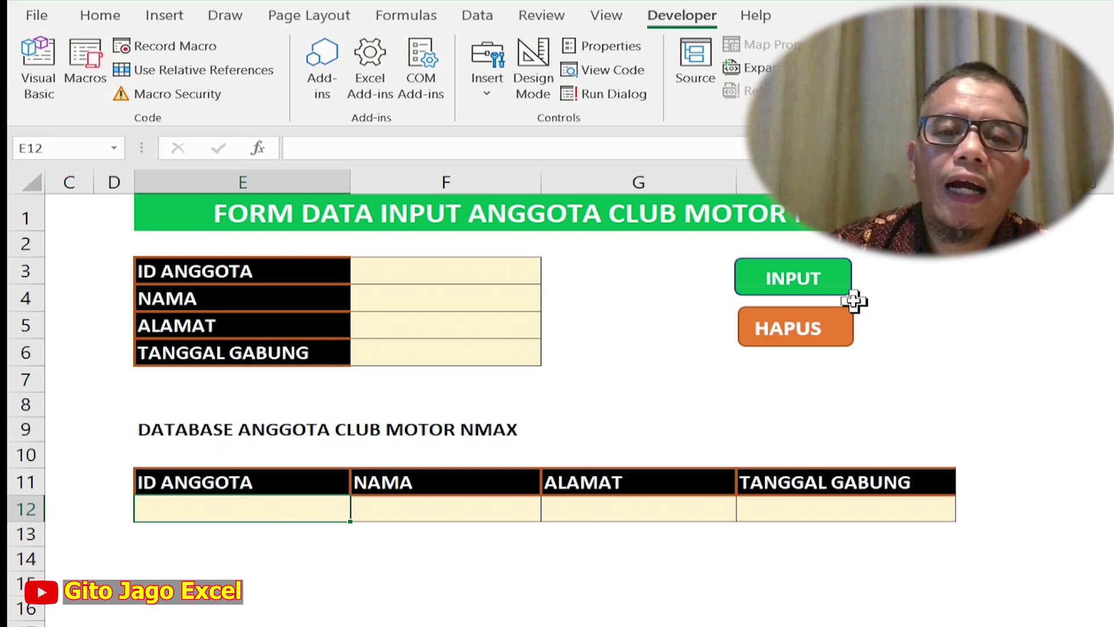
Assign the mACRO_Input macro to the green INPUT button and deselect the shape.
{"action": "left_click", "coordinate": [844, 284], "text": "ctrl"}
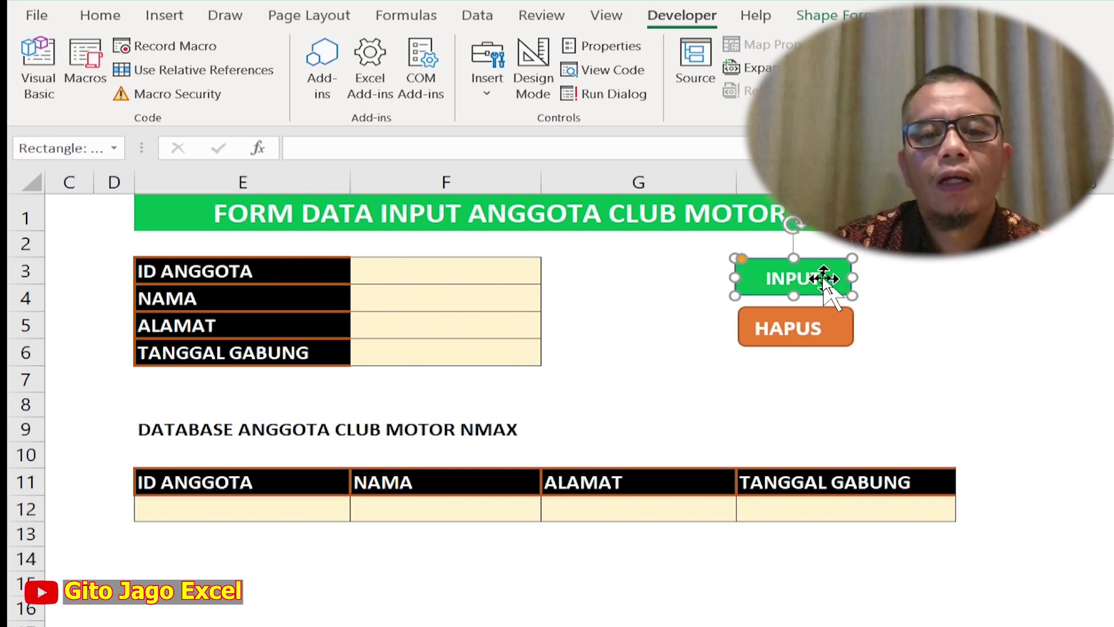
{"action": "right_click", "coordinate": [826, 285]}
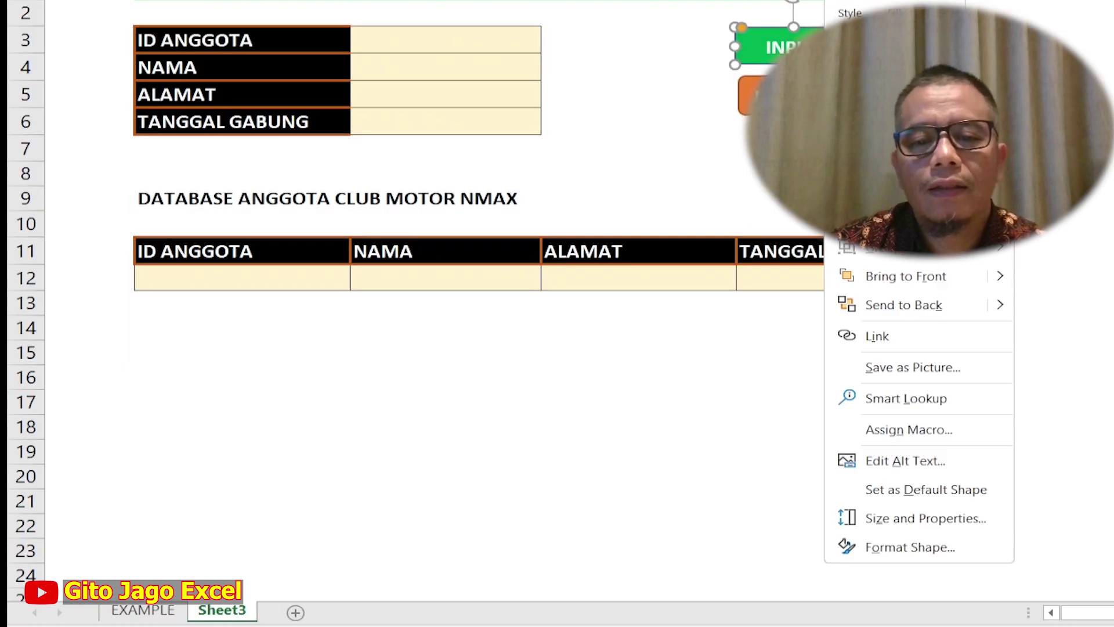
{"action": "left_click", "coordinate": [957, 427]}
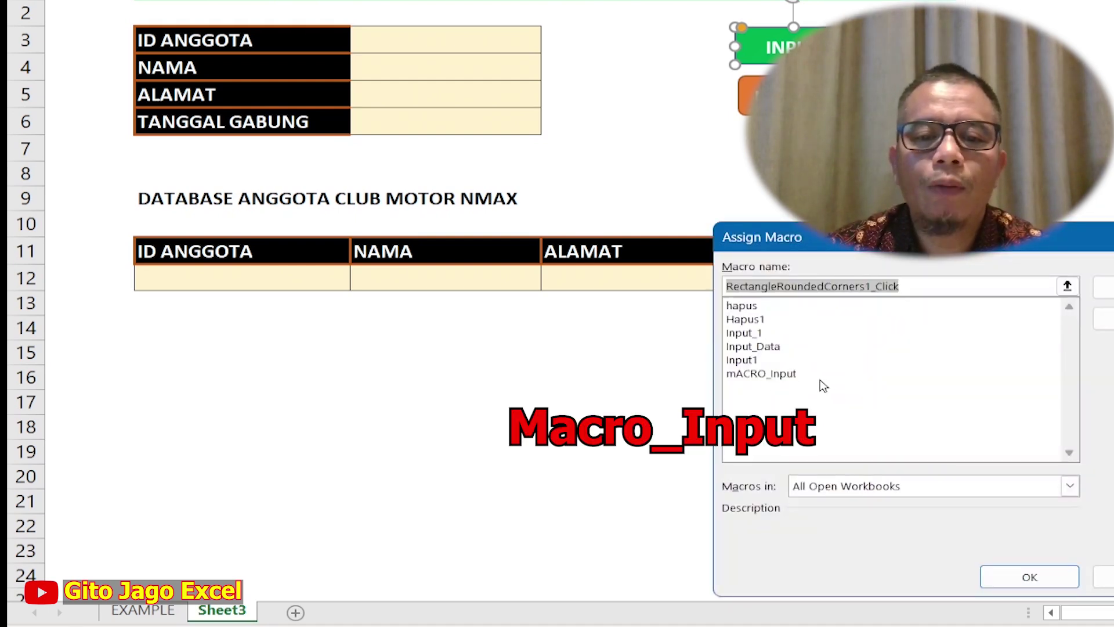
{"action": "left_click", "coordinate": [793, 381]}
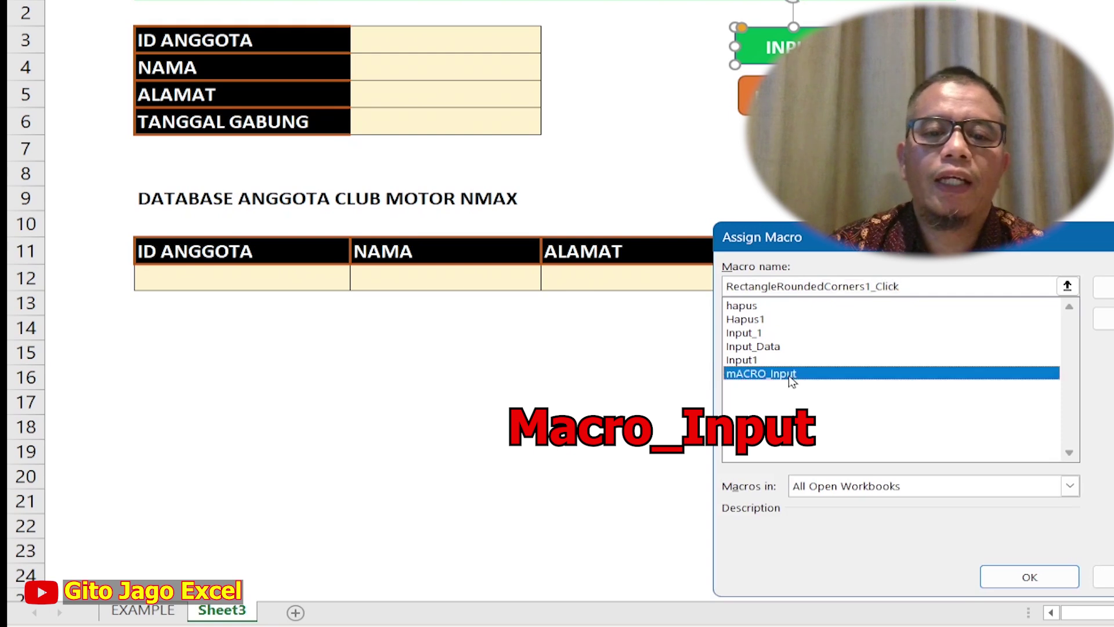
{"action": "left_click", "coordinate": [1014, 572]}
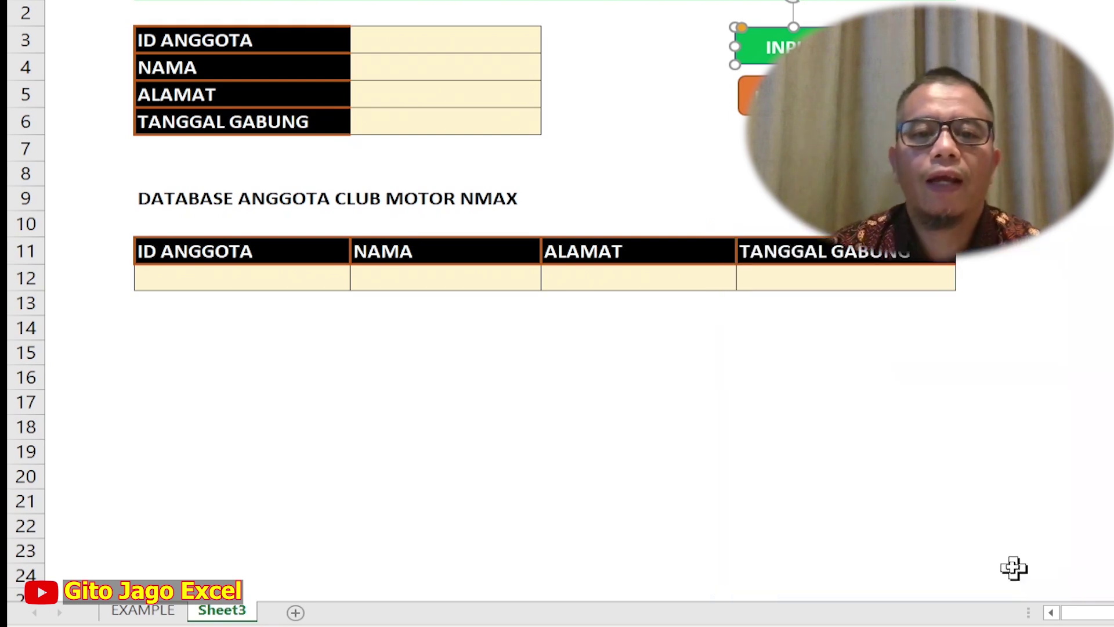
{"action": "left_click", "coordinate": [669, 193]}
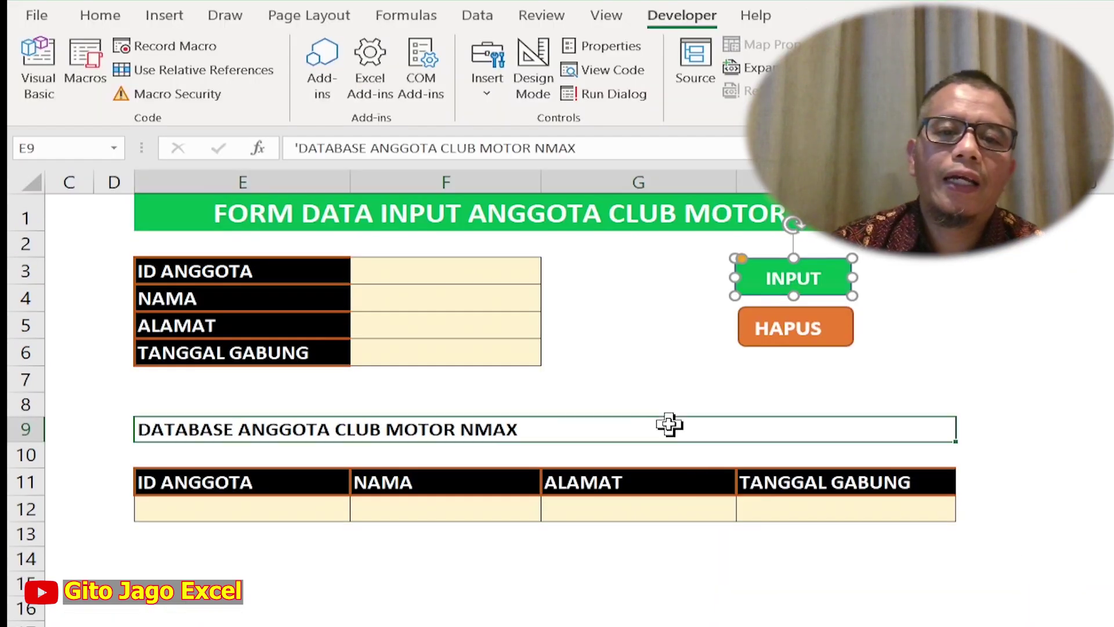
{"action": "left_click", "coordinate": [547, 578]}
Fill in a sample member's ID in F3 and the member's name in F4.
{"action": "left_click", "coordinate": [436, 276]}
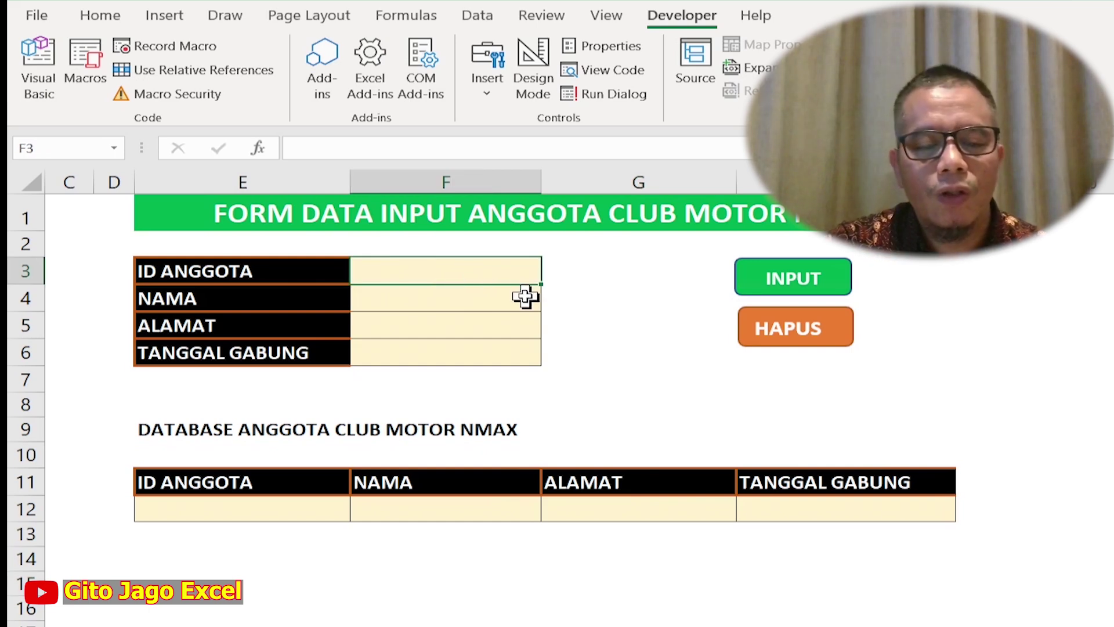
{"action": "type", "text": "ID00"}
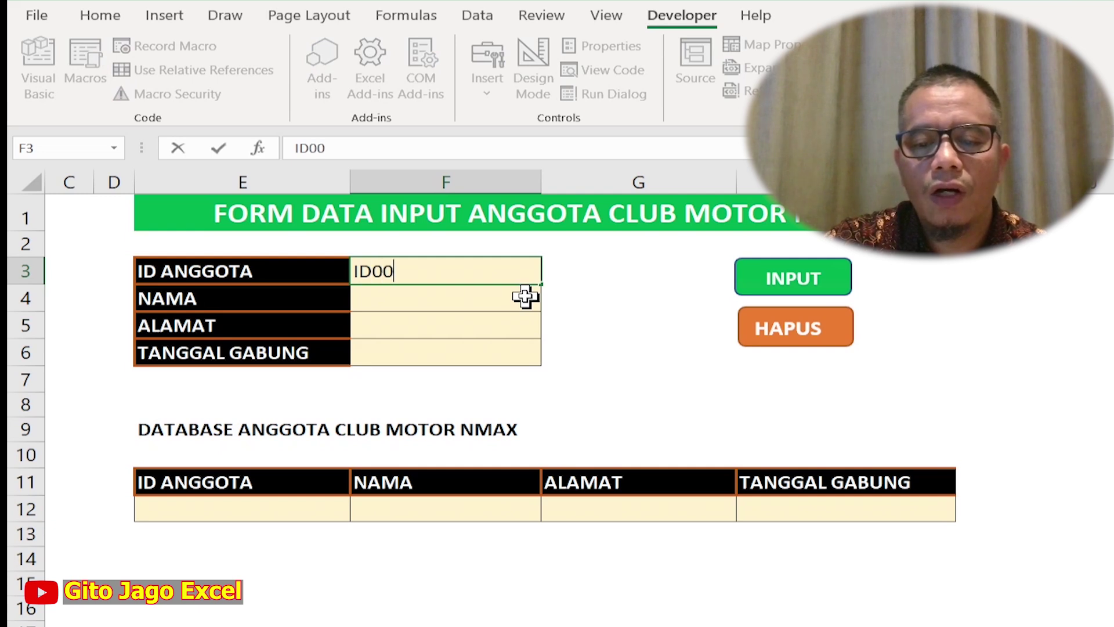
{"action": "type", "text": "08"}
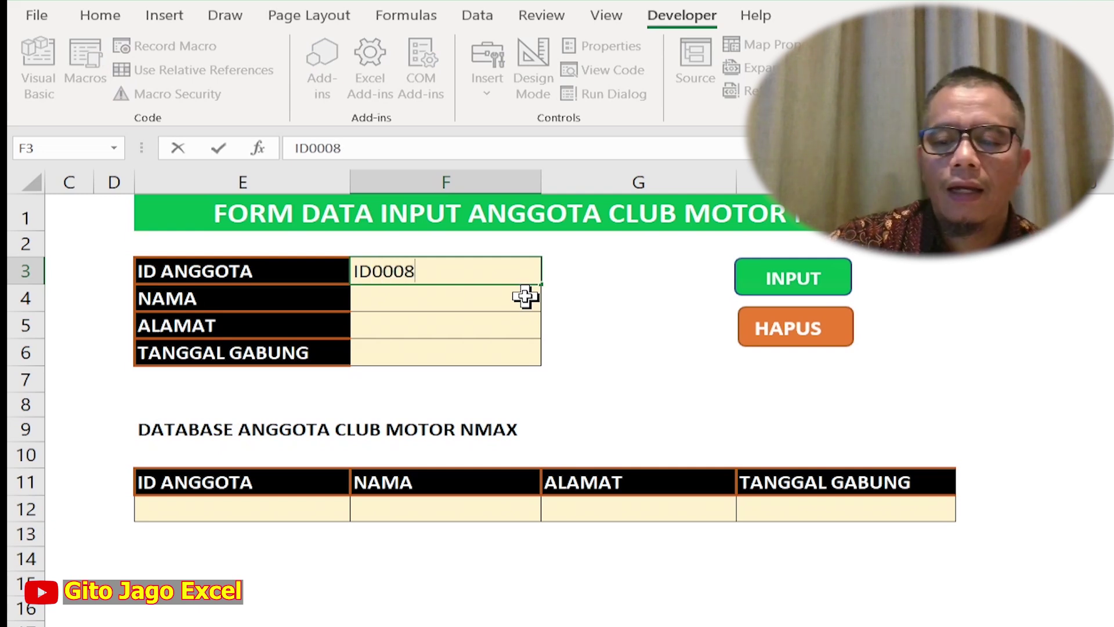
{"action": "key", "text": "Return"}
{"action": "type", "text": "BAMA"}
{"action": "key", "text": "BackSpace"}
{"action": "key", "text": "BackSpace"}
{"action": "key", "text": "BackSpace"}
{"action": "type", "text": "ambang JT"}
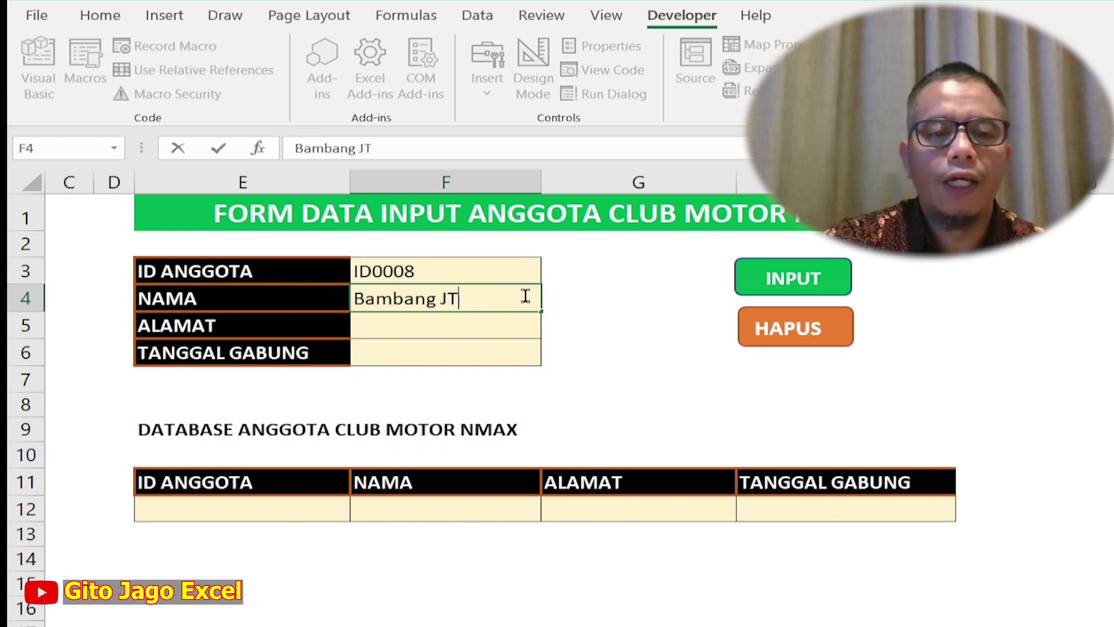
{"action": "key", "text": "Return"}
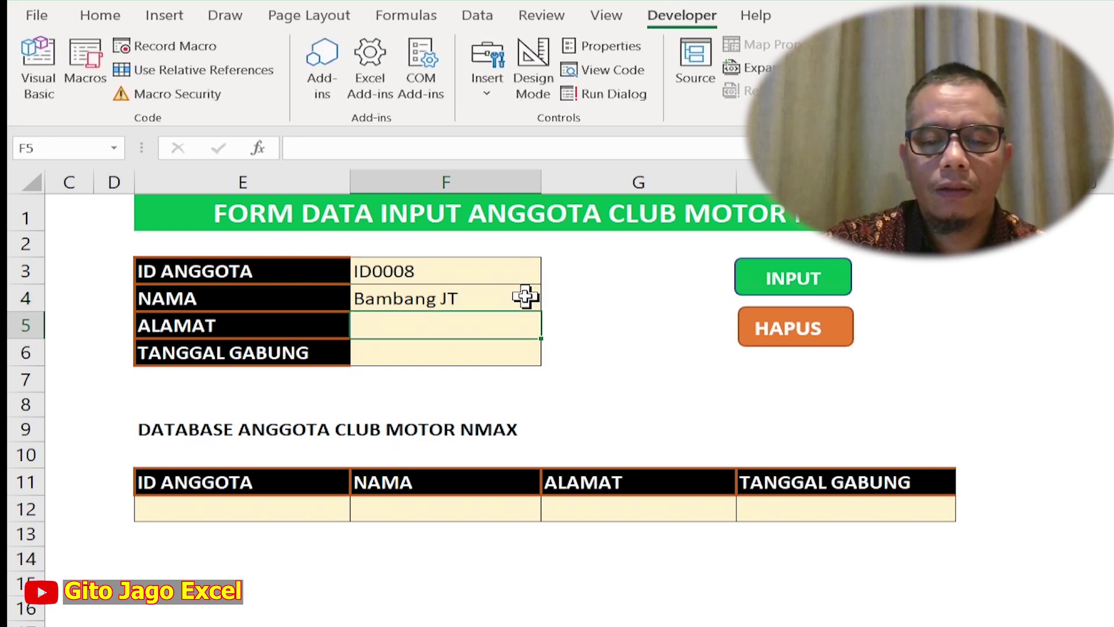
Fill in the member's address in F5 and the join date 9/3/2024 in F6.
{"action": "type", "text": "Jogja"}
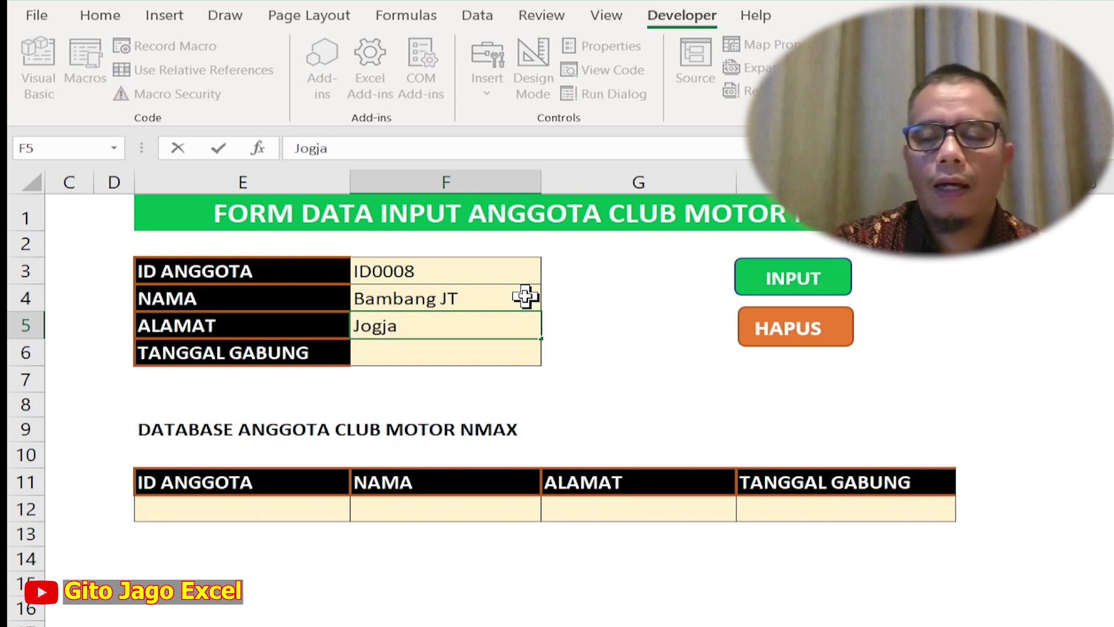
{"action": "key", "text": "Return"}
{"action": "type", "text": "9"}
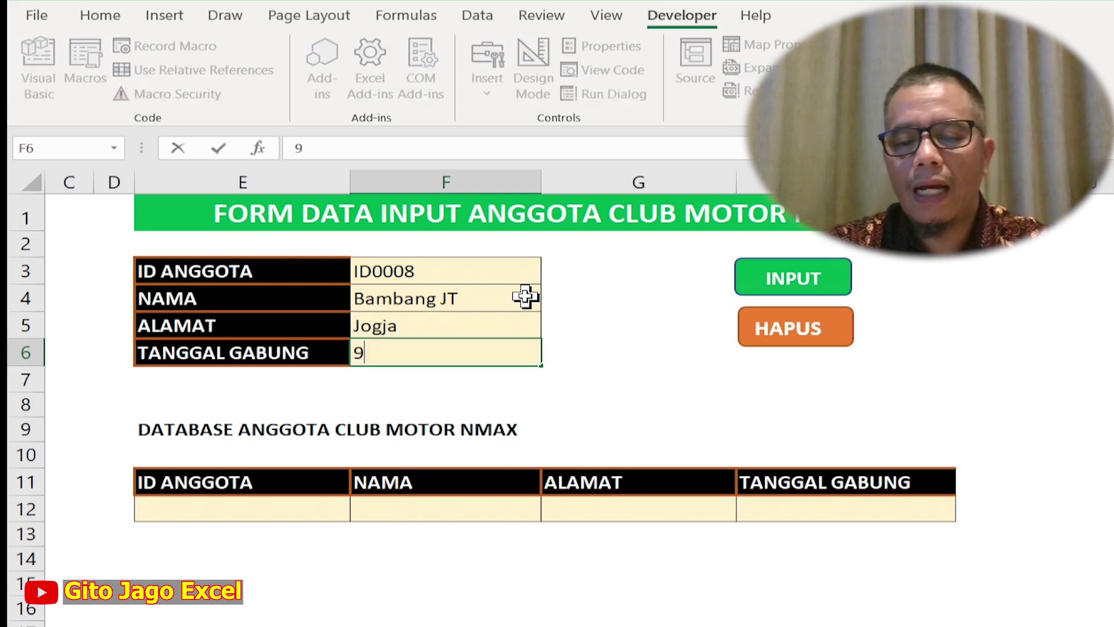
{"action": "type", "text": "/3/2024"}
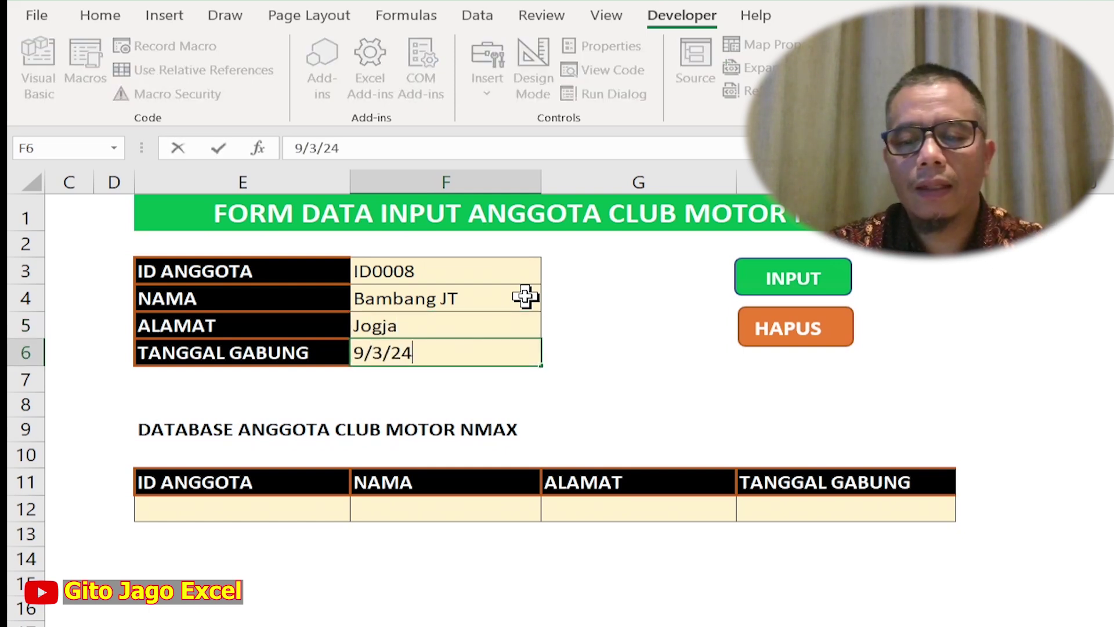
{"action": "key", "text": "Return"}
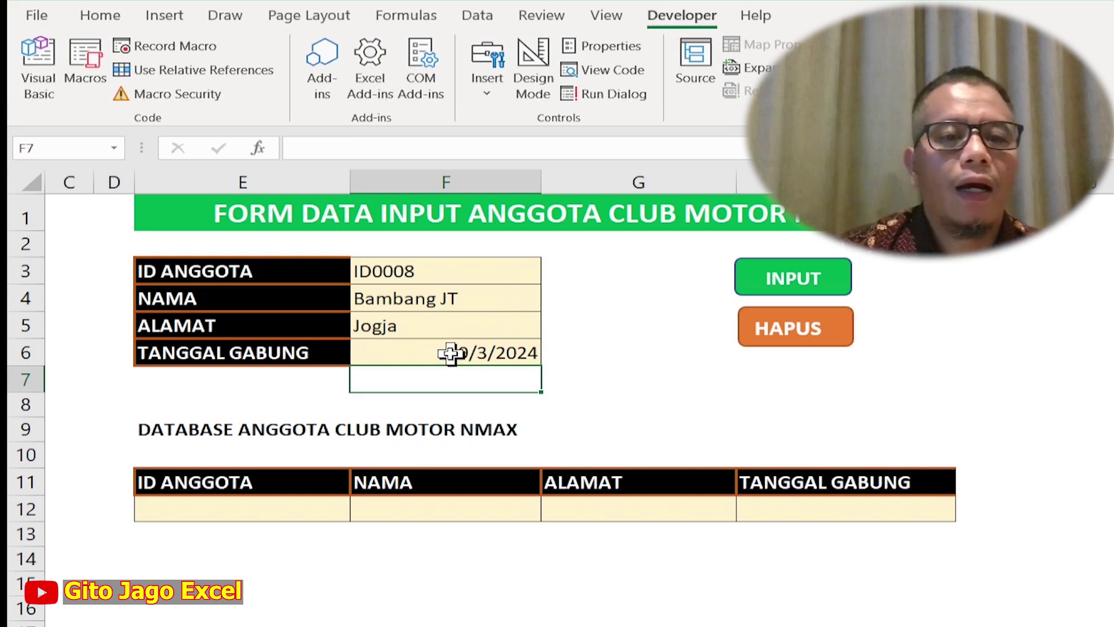
Format the join date in F6 with the 14-Mar-12 date type.
{"action": "left_click", "coordinate": [418, 350]}
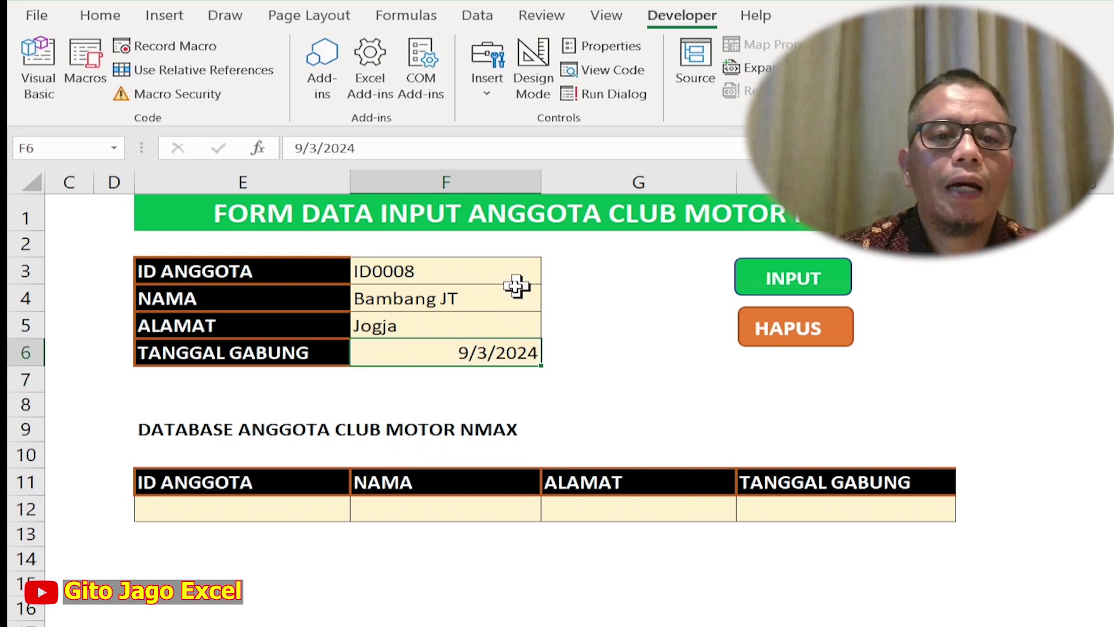
{"action": "right_click", "coordinate": [446, 352]}
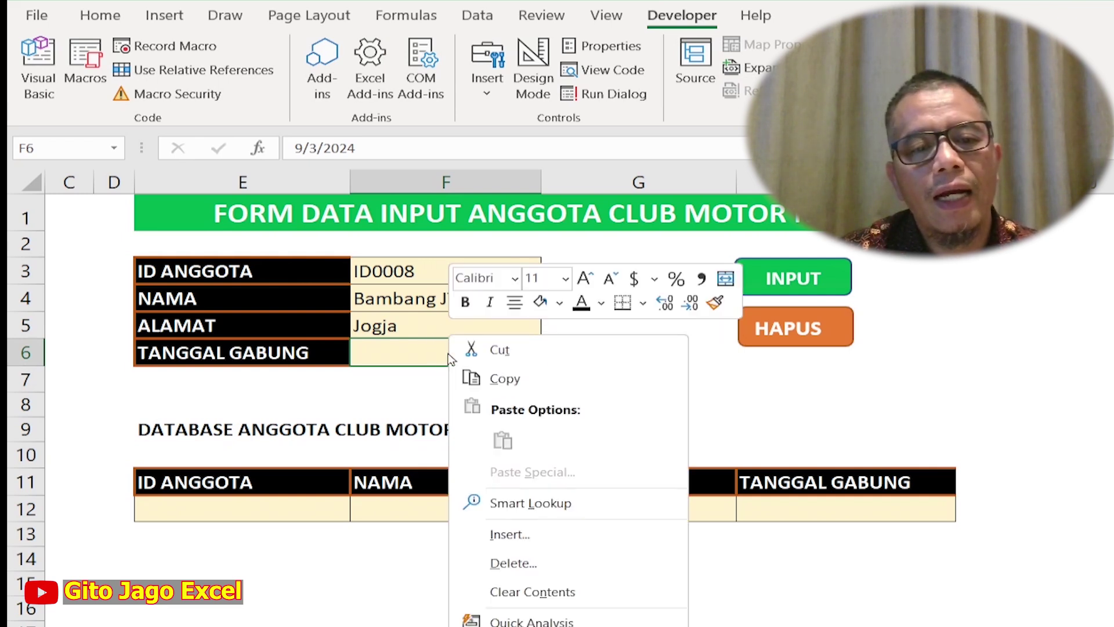
{"action": "left_click", "coordinate": [542, 536]}
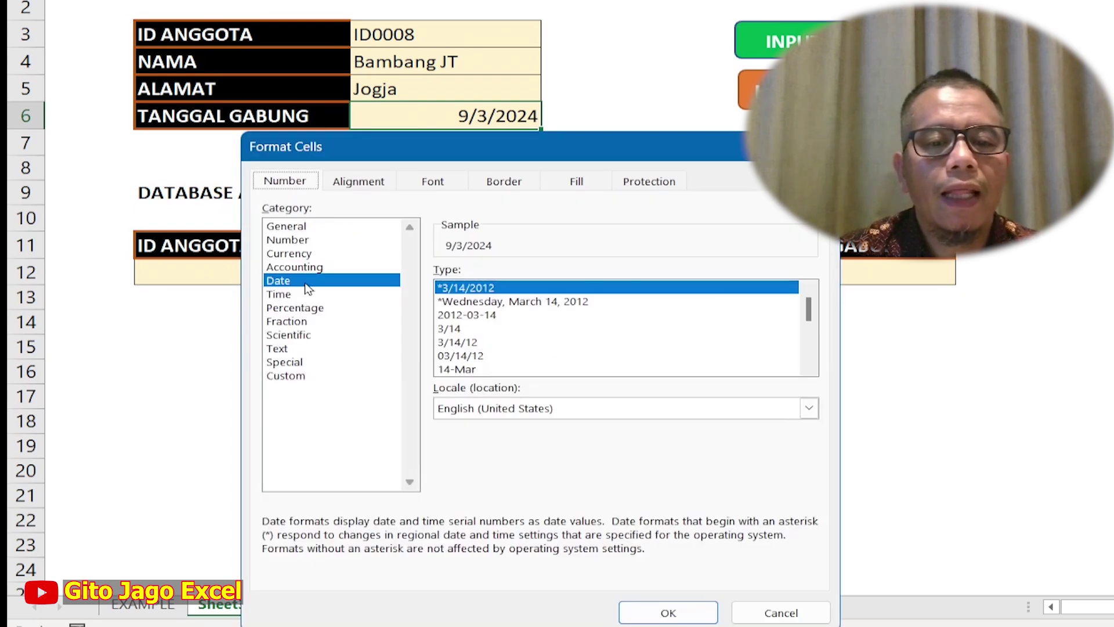
{"action": "left_click", "coordinate": [808, 368]}
{"action": "left_click", "coordinate": [808, 367]}
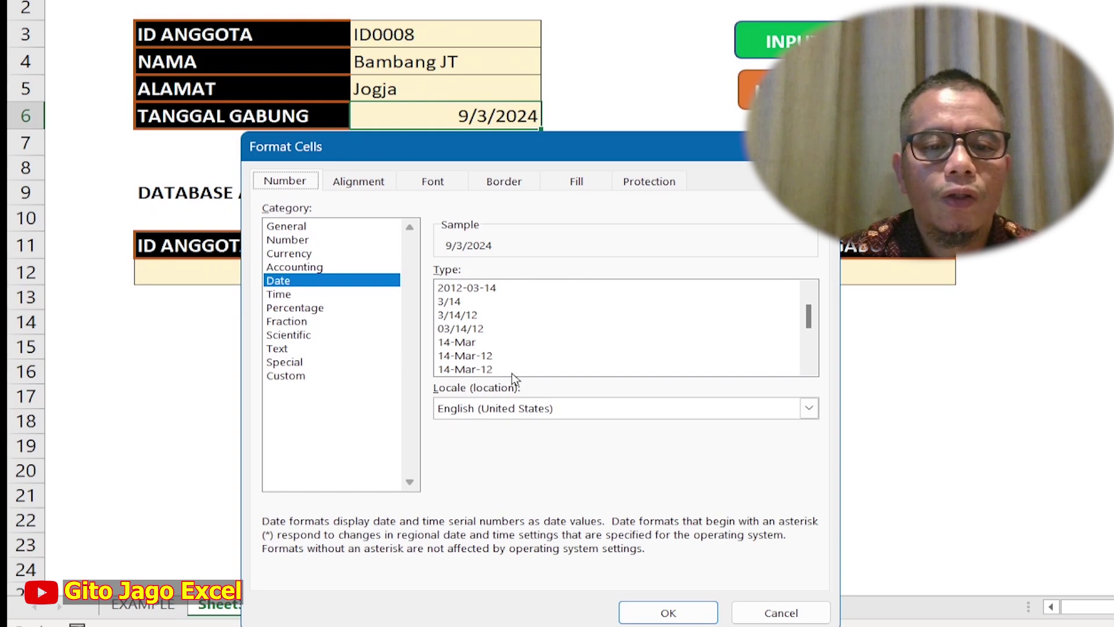
{"action": "left_click", "coordinate": [504, 356]}
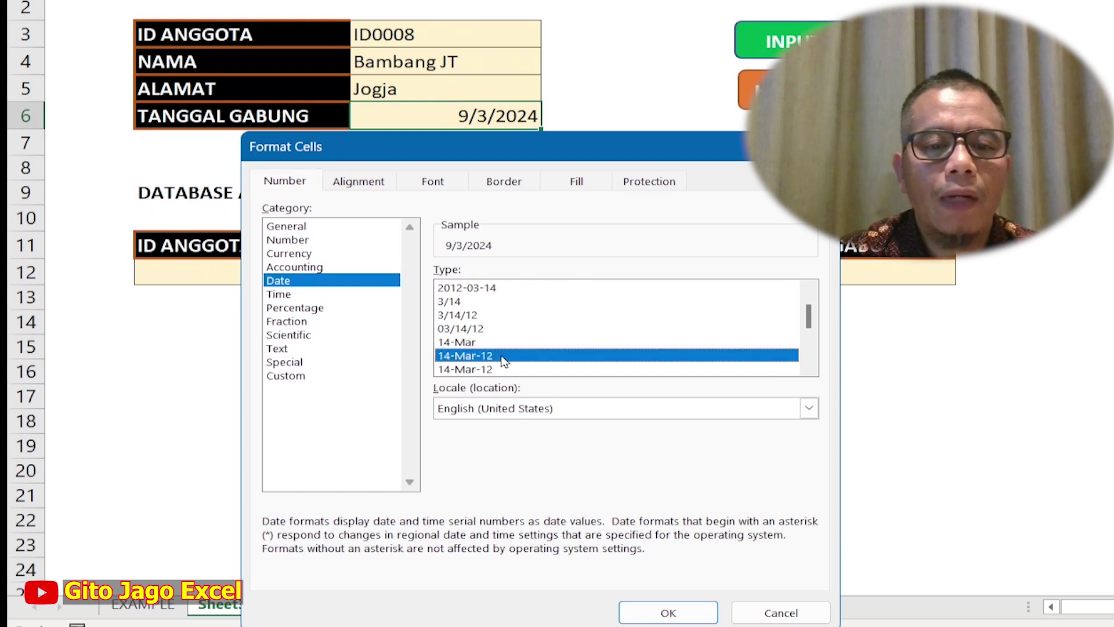
{"action": "left_click", "coordinate": [666, 613]}
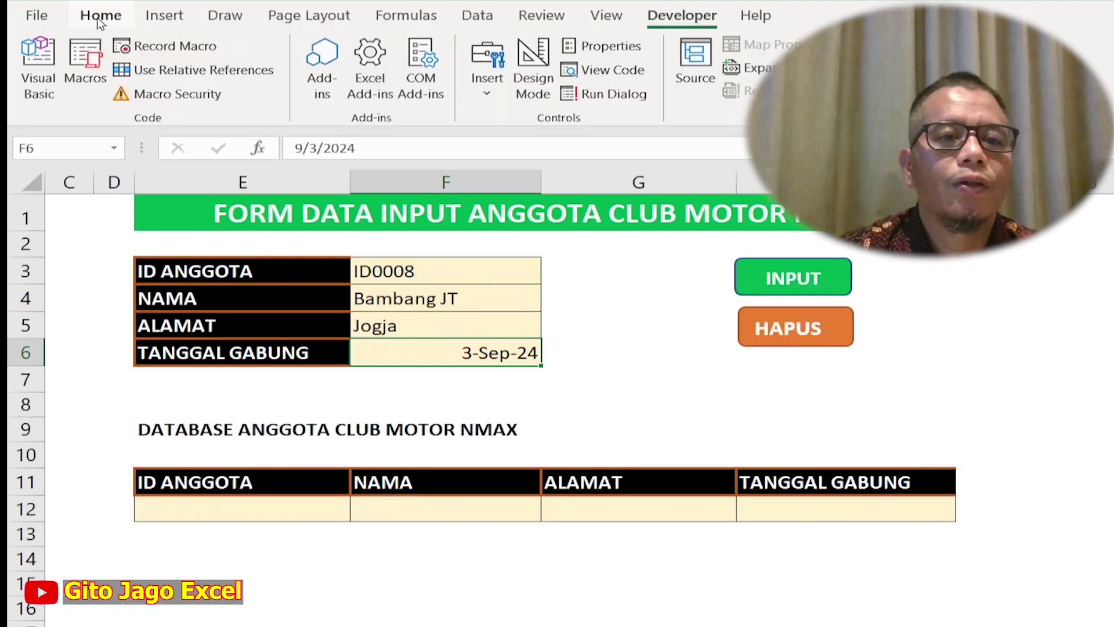
Left-align the join date in F6 and run the INPUT macro to transfer the record to the database.
{"action": "left_click", "coordinate": [100, 15]}
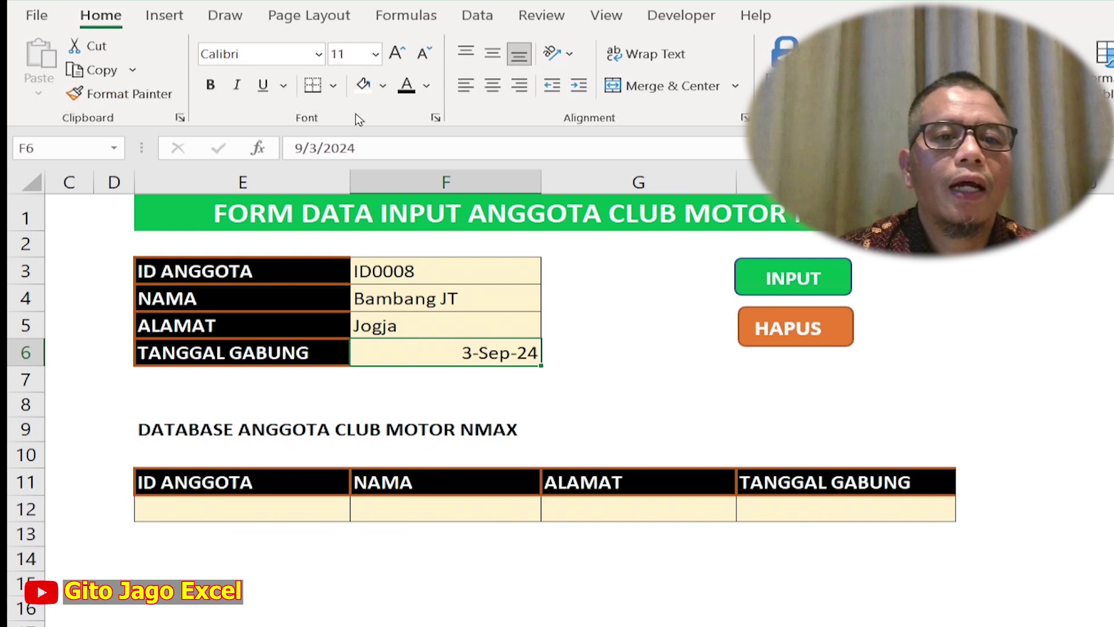
{"action": "left_click", "coordinate": [466, 86]}
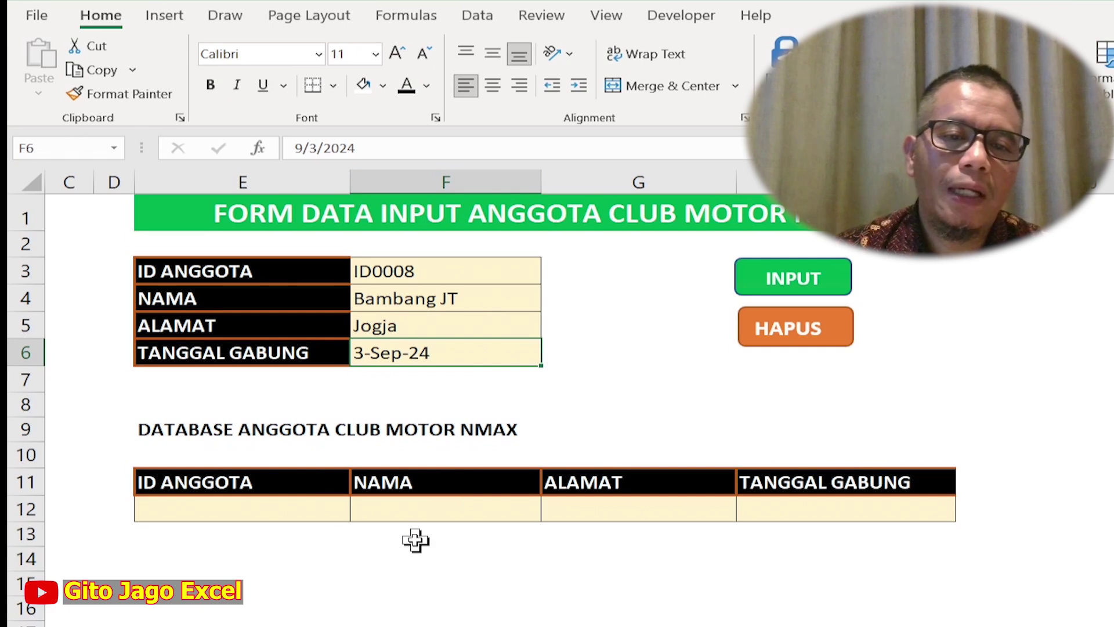
{"action": "left_click", "coordinate": [789, 283]}
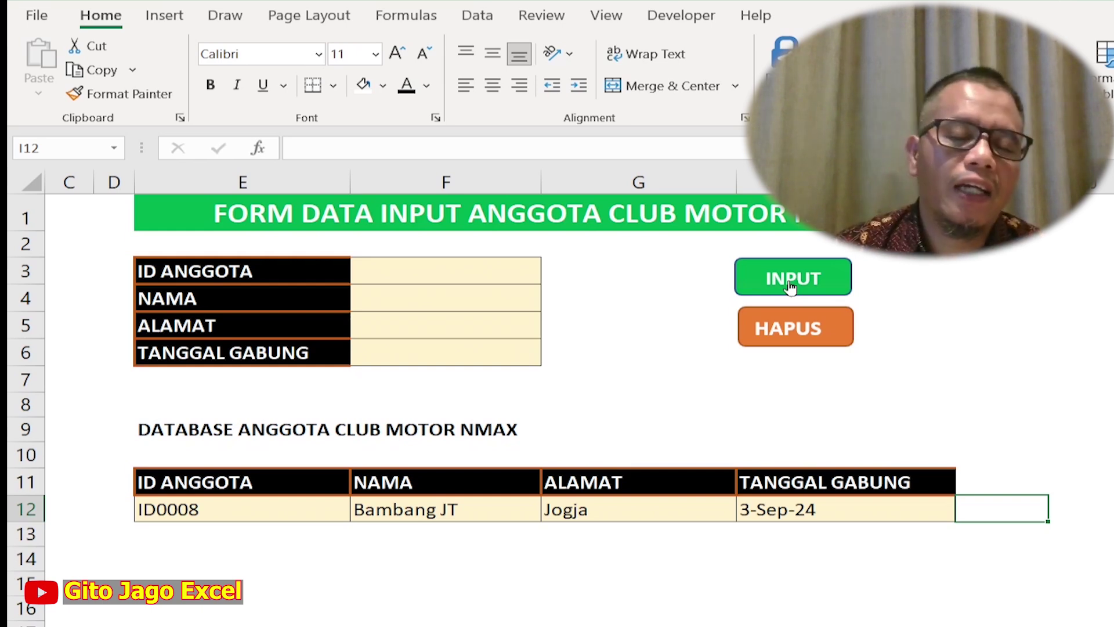
Fill in a second sample member's ID in F3 and the member's name in F4.
{"action": "left_click", "coordinate": [502, 274]}
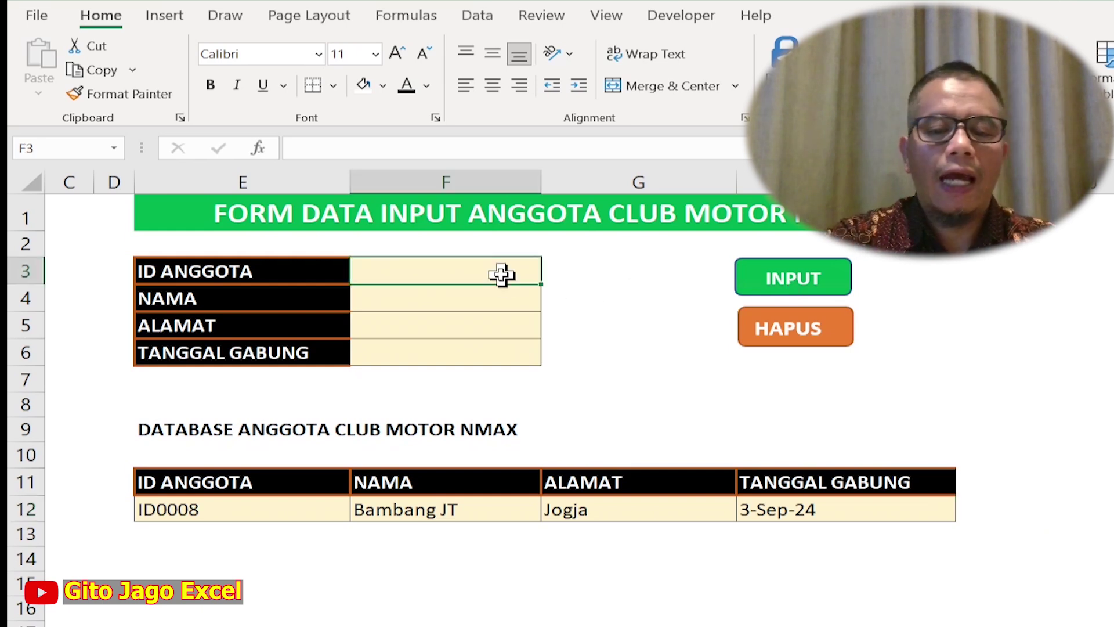
{"action": "type", "text": "id"}
{"action": "key", "text": "BackSpace"}
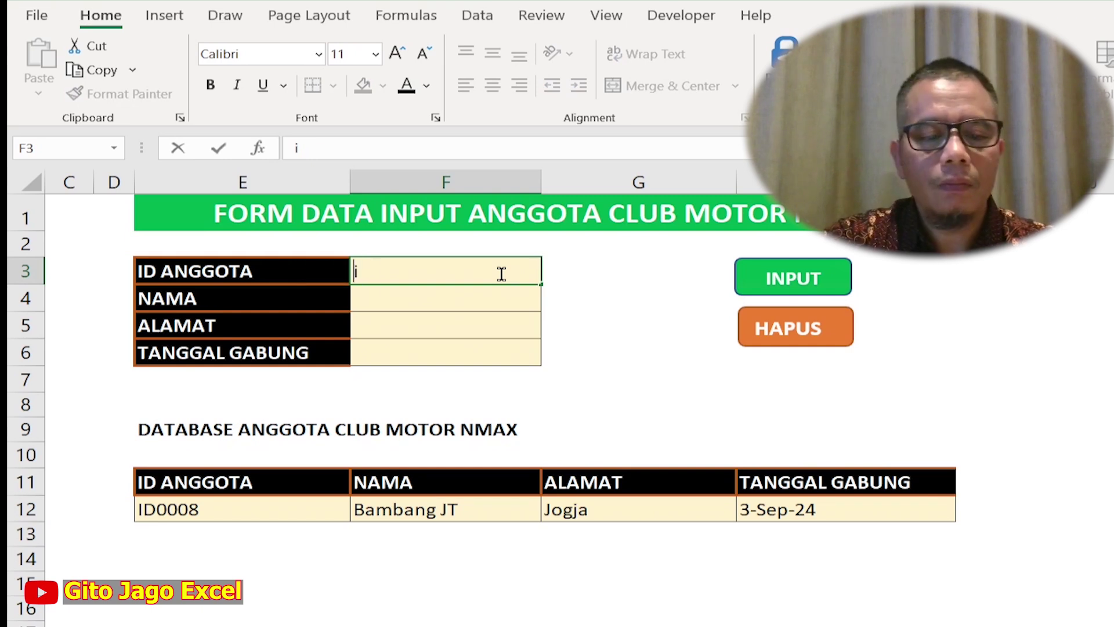
{"action": "type", "text": "ID0010"}
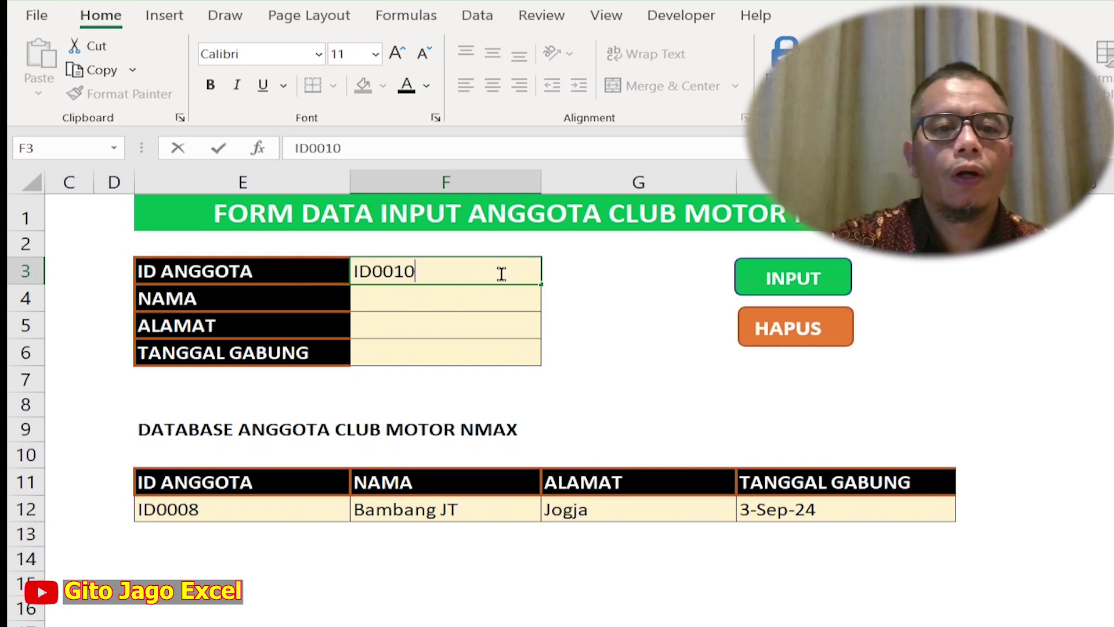
{"action": "key", "text": "Return"}
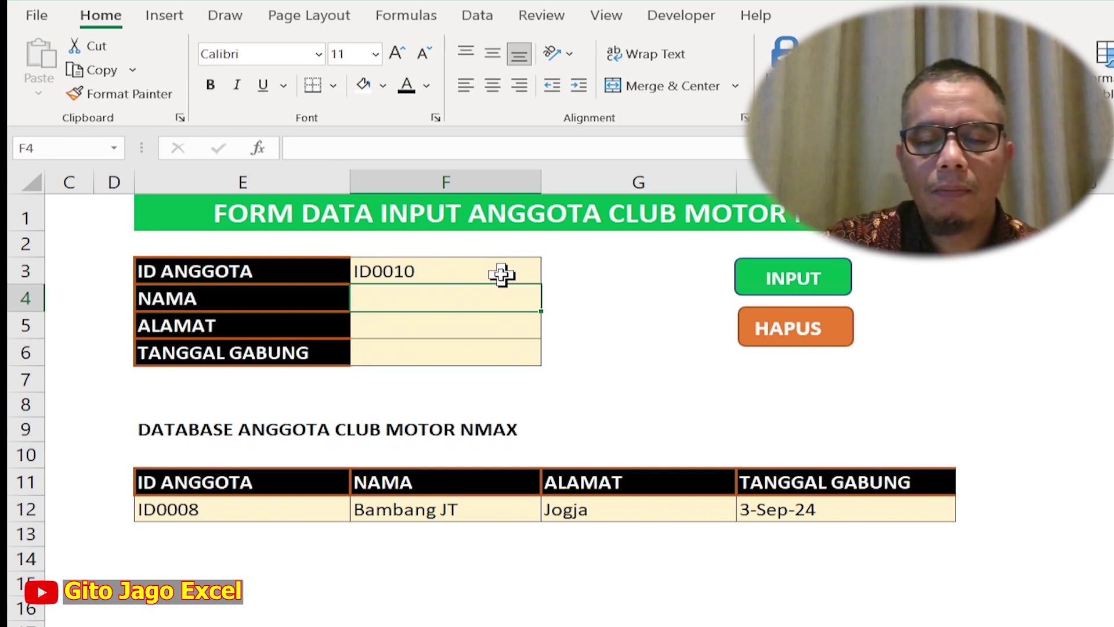
{"action": "type", "text": "M"}
{"action": "key", "text": "BackSpace"}
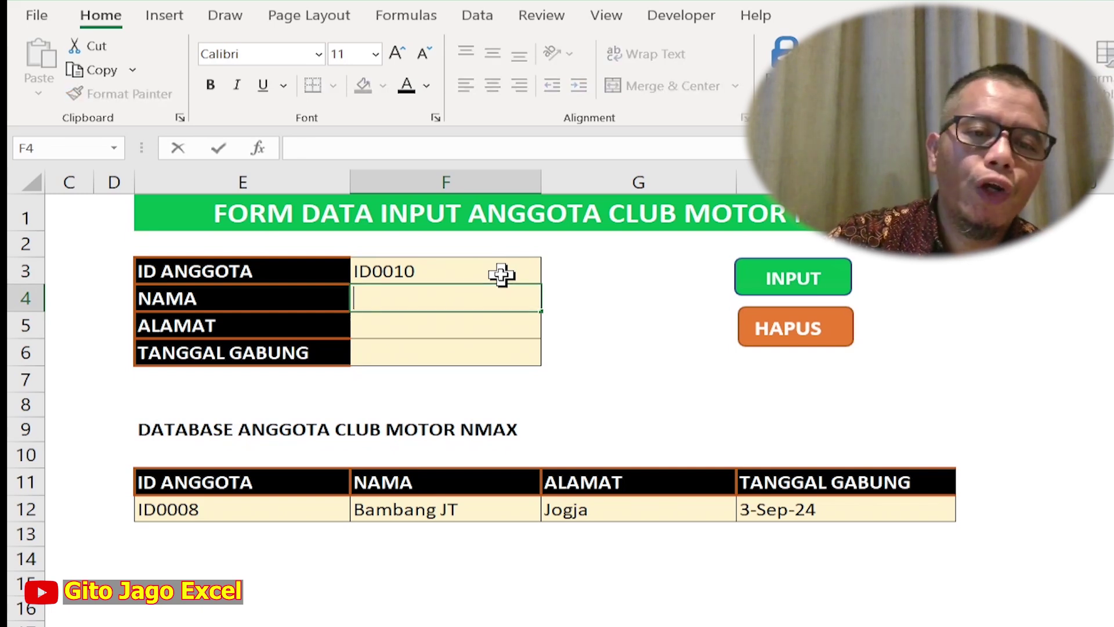
{"action": "type", "text": "Mulyoin"}
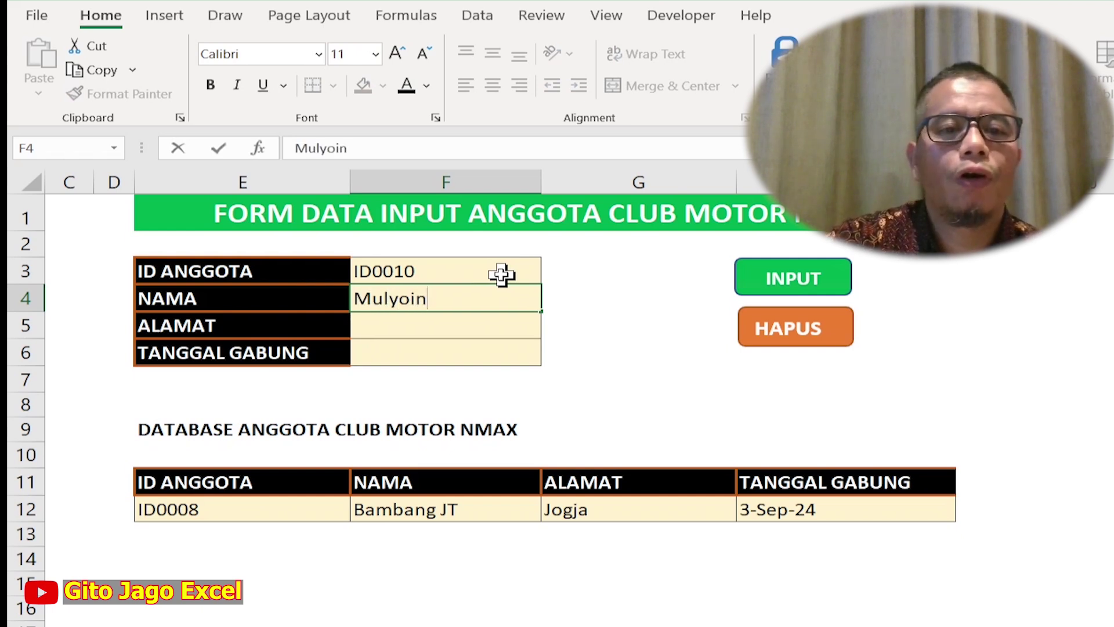
{"action": "key", "text": "BackSpace"}
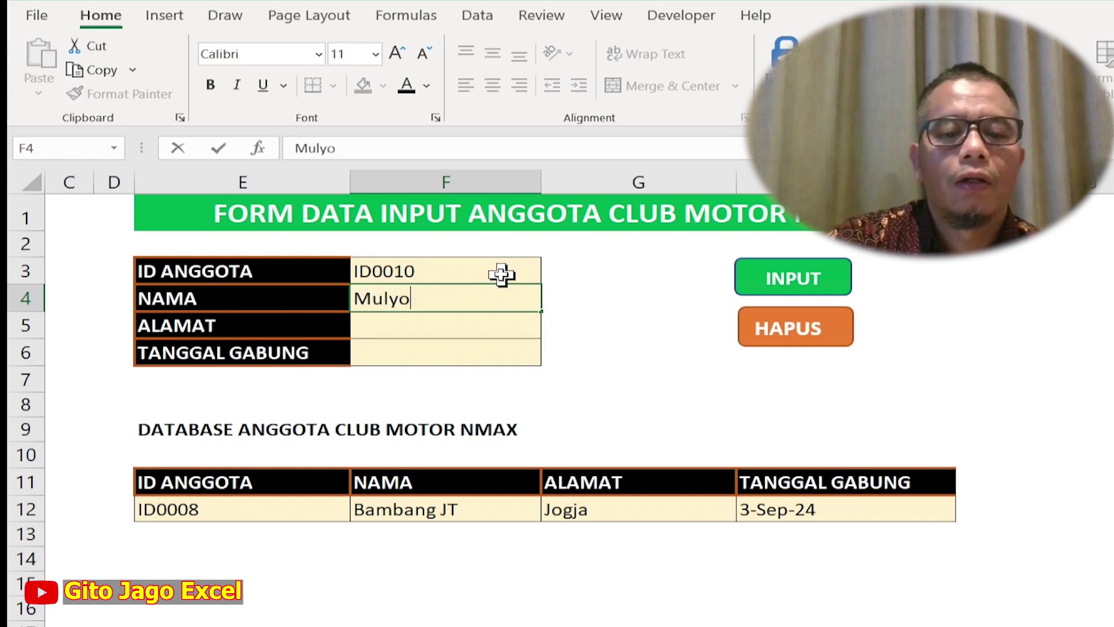
{"action": "type", "text": "o"}
{"action": "key", "text": "Return"}
Fill in the member's address in F5 and join date 9/4/24 in F6, and run the INPUT macro on the record.
{"action": "type", "text": "Solo"}
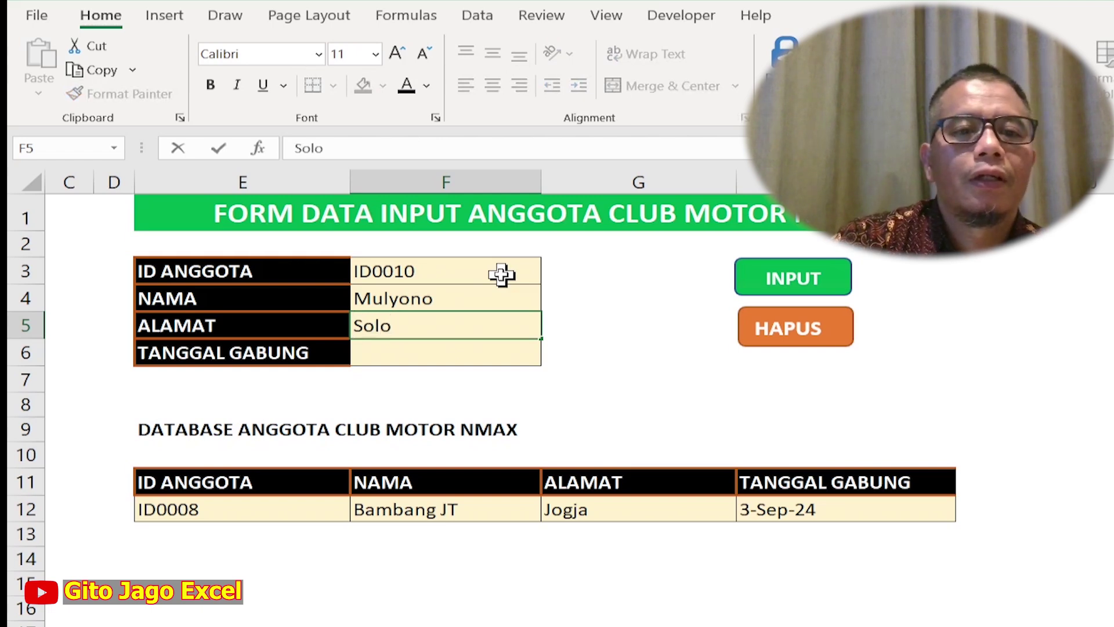
{"action": "key", "text": "Return"}
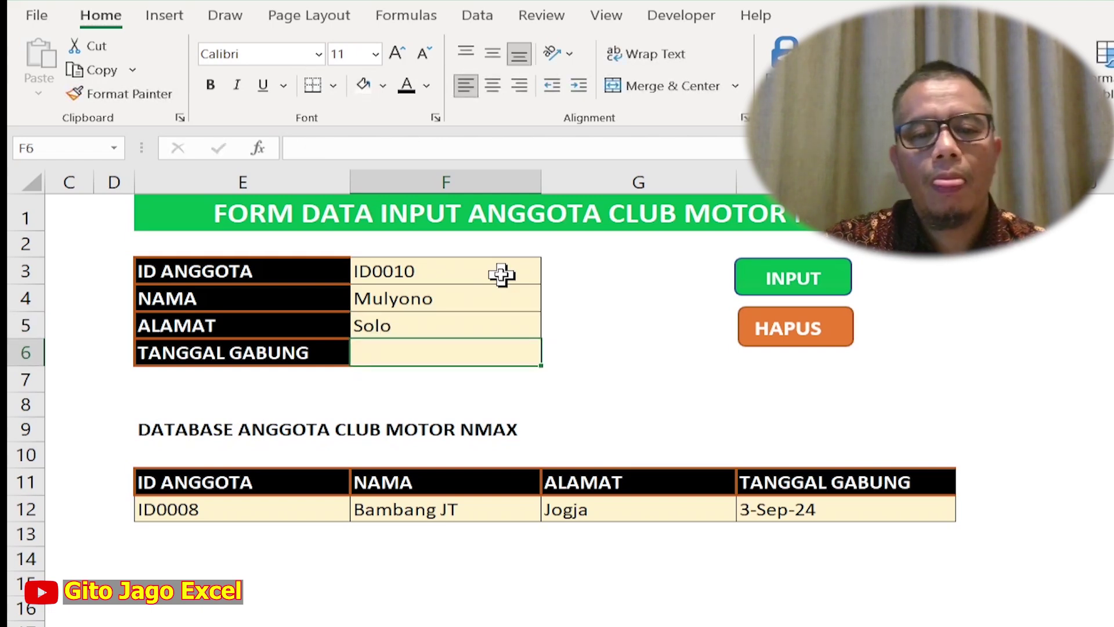
{"action": "type", "text": "9/"}
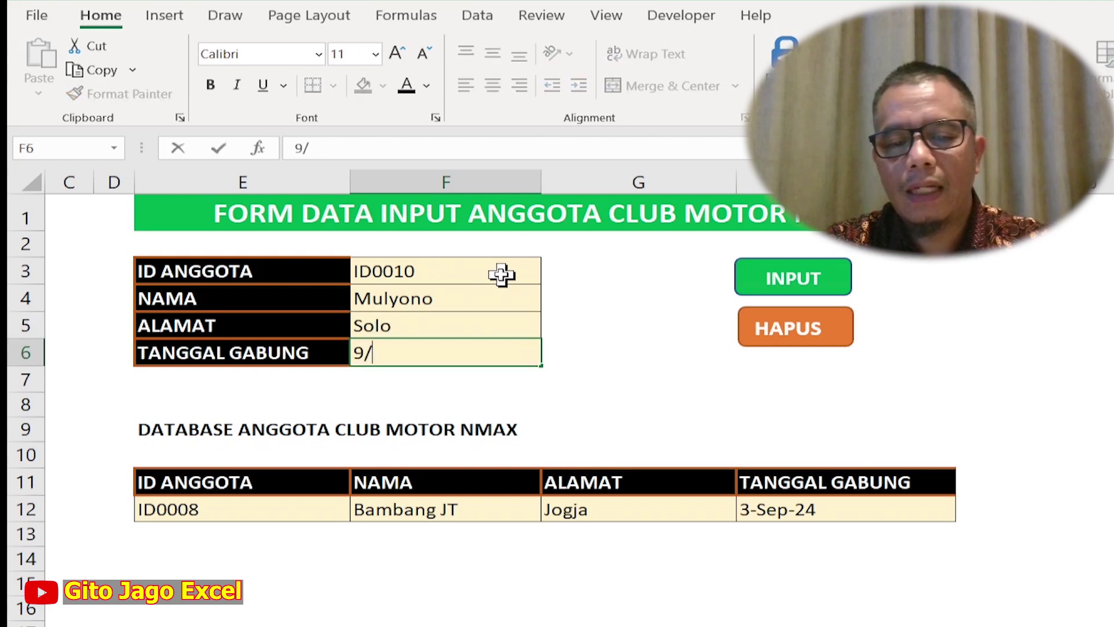
{"action": "type", "text": "4/24"}
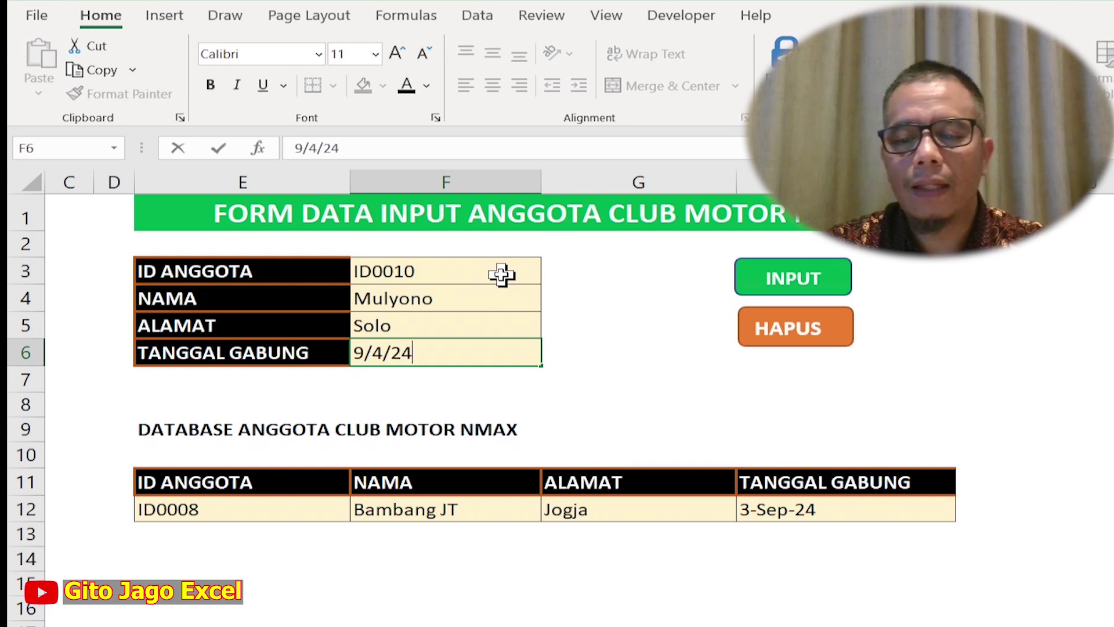
{"action": "key", "text": "Return"}
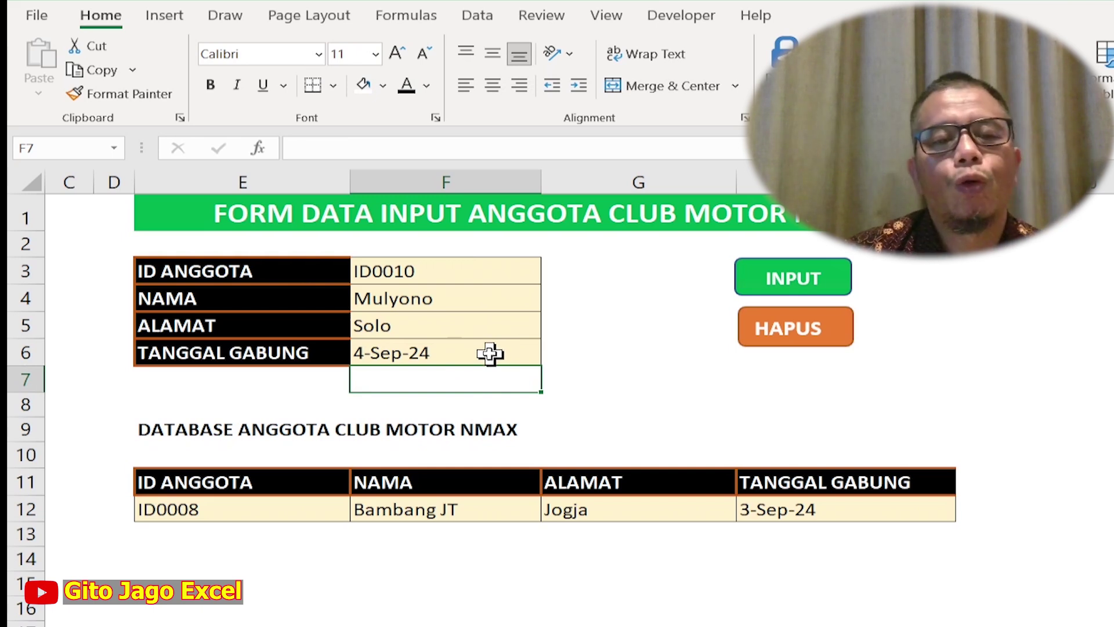
{"action": "left_click", "coordinate": [774, 281]}
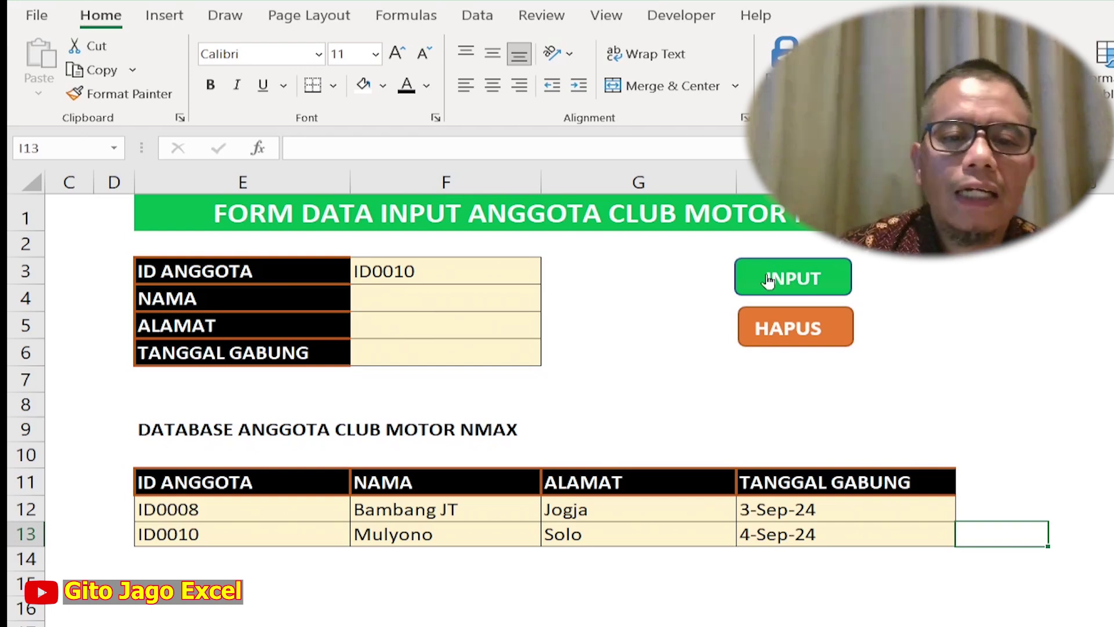
Clear the leftover member ID from F3 in the input form.
{"action": "left_click", "coordinate": [460, 275]}
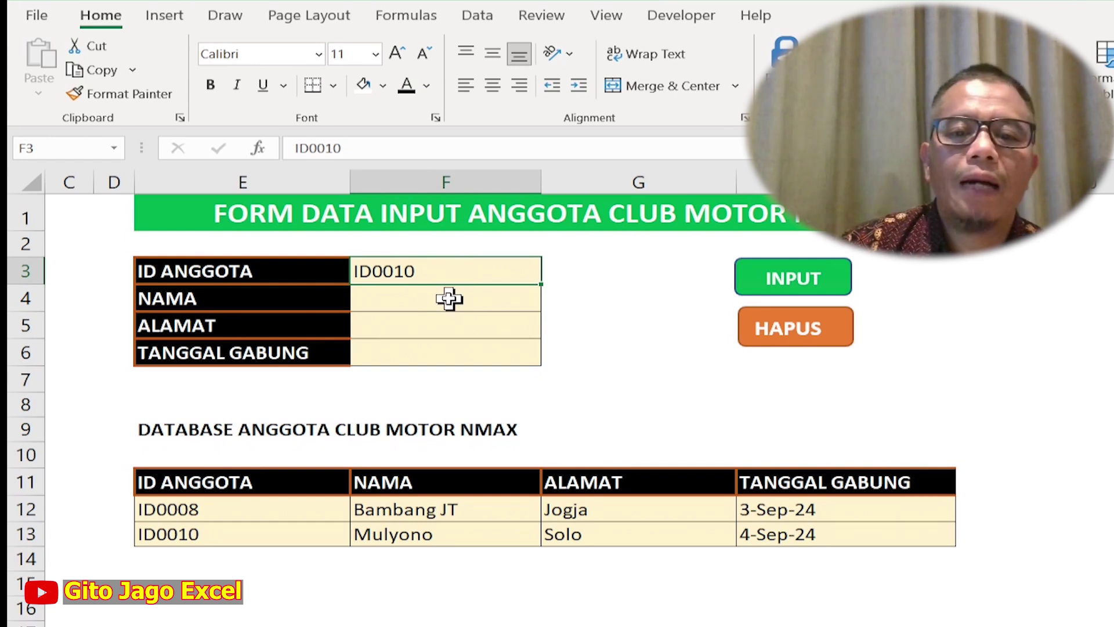
{"action": "left_click", "coordinate": [809, 325]}
{"action": "left_click", "coordinate": [960, 351]}
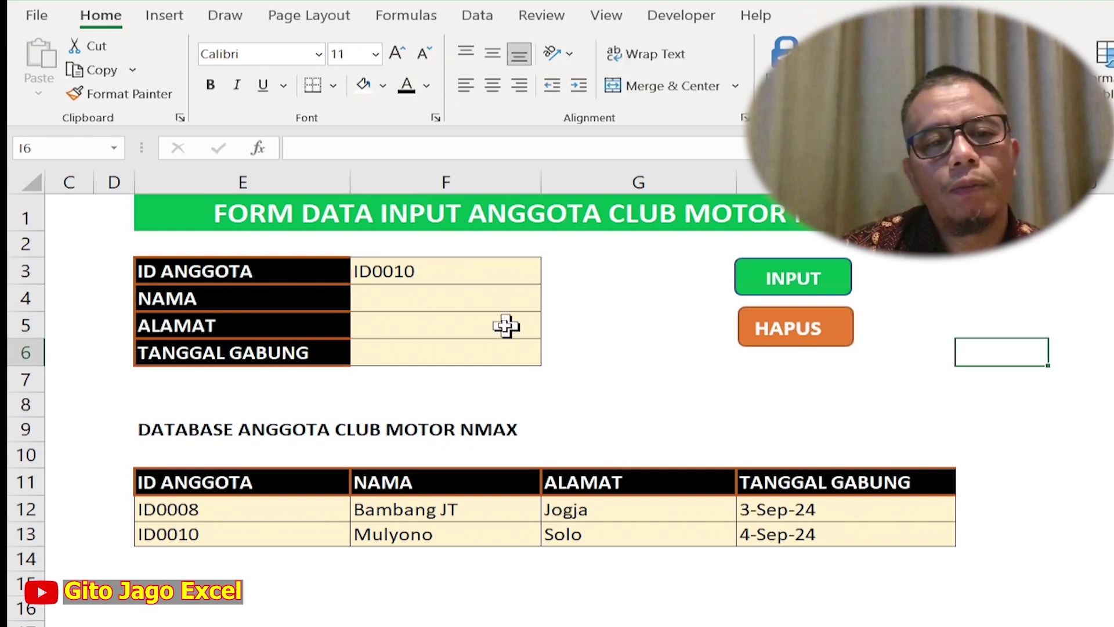
{"action": "left_click", "coordinate": [465, 275]}
{"action": "key", "text": "Delete"}
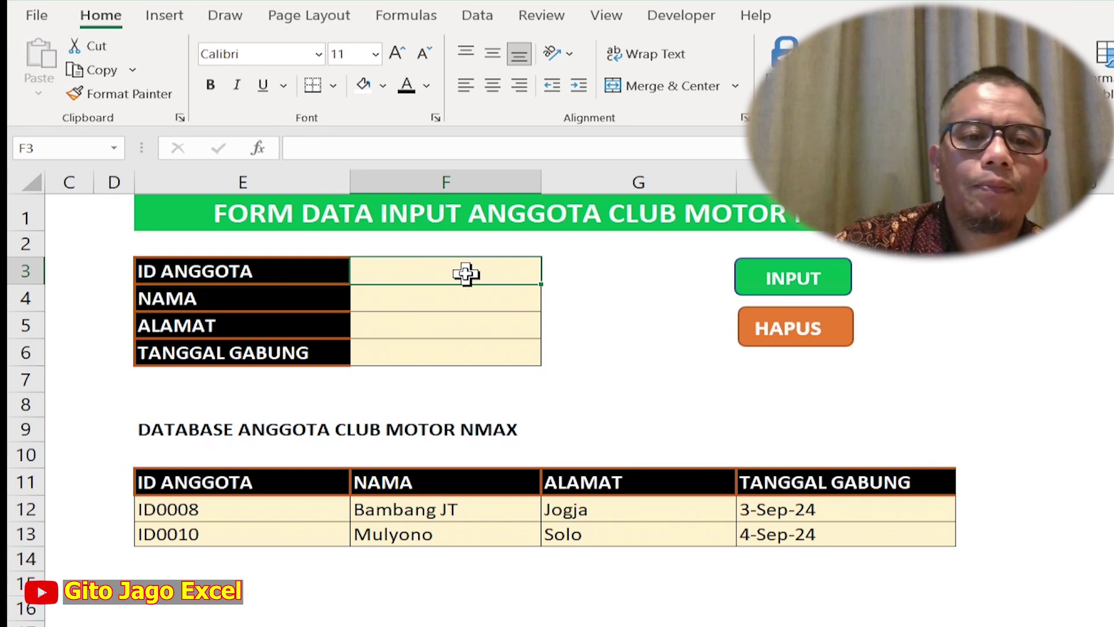
Select the orange HAPUS shape and start recording a macro named hapus, replacing the existing one.
{"action": "left_click", "coordinate": [818, 328], "text": "ctrl"}
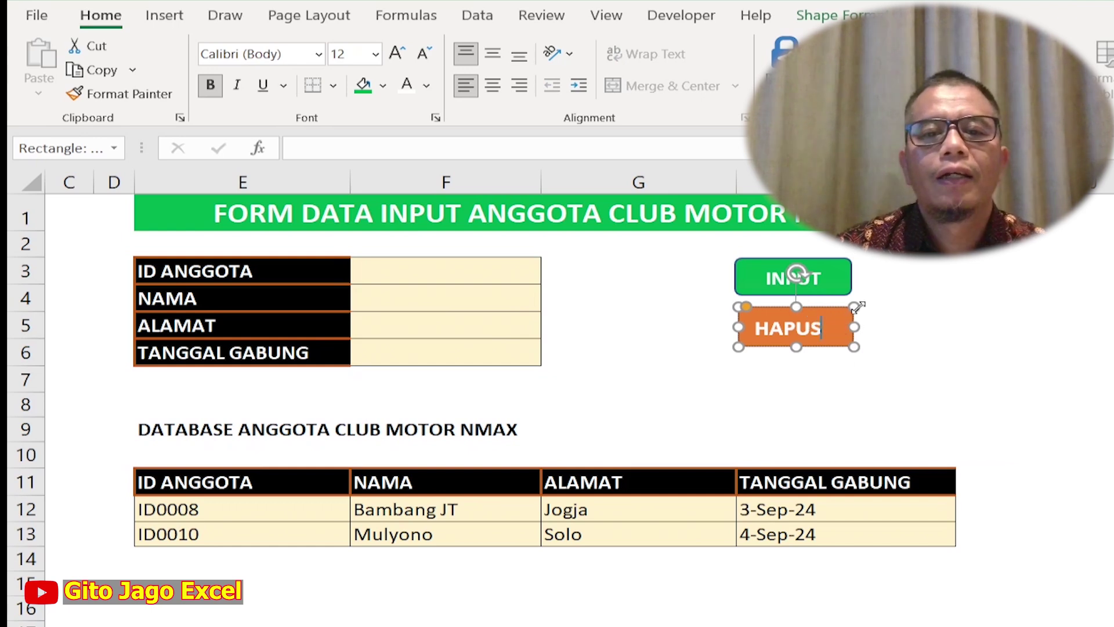
{"action": "left_click", "coordinate": [682, 15]}
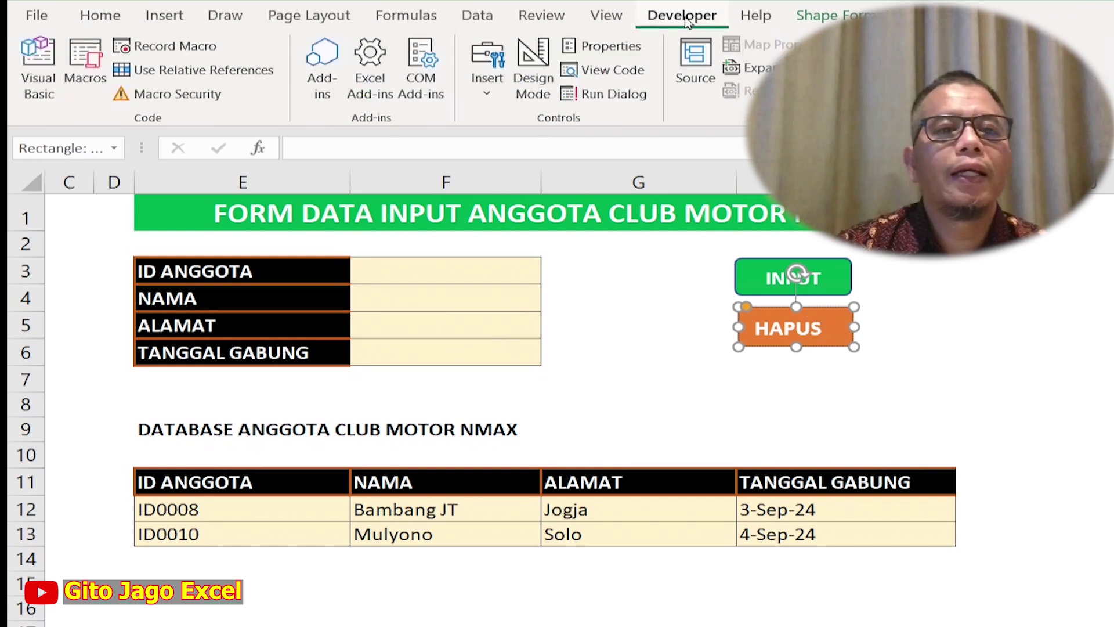
{"action": "left_click", "coordinate": [197, 51]}
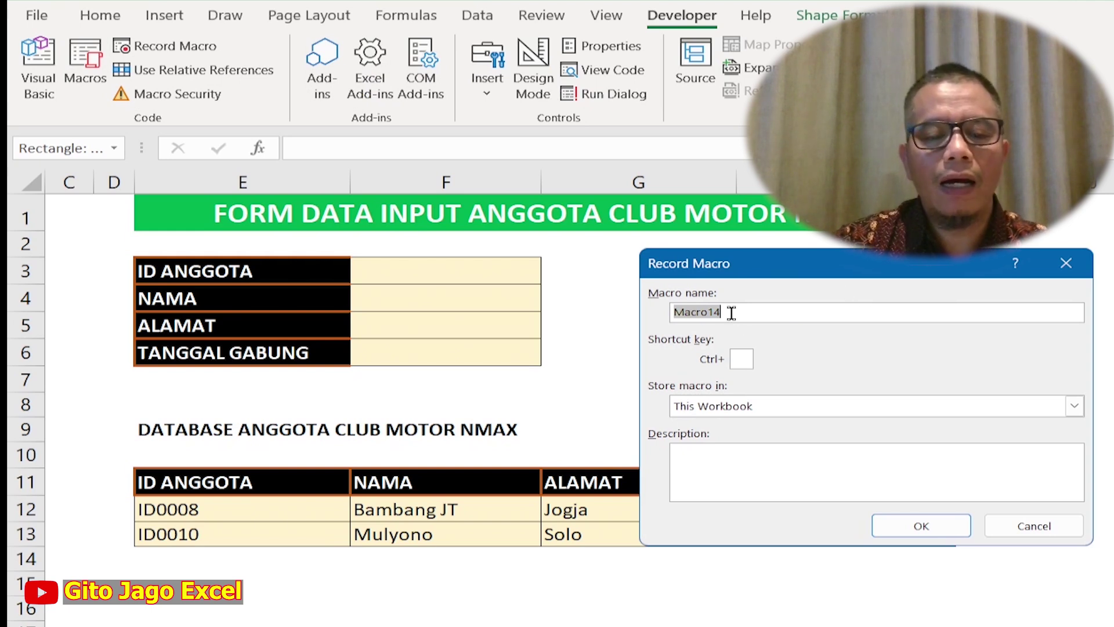
{"action": "type", "text": "hapus"}
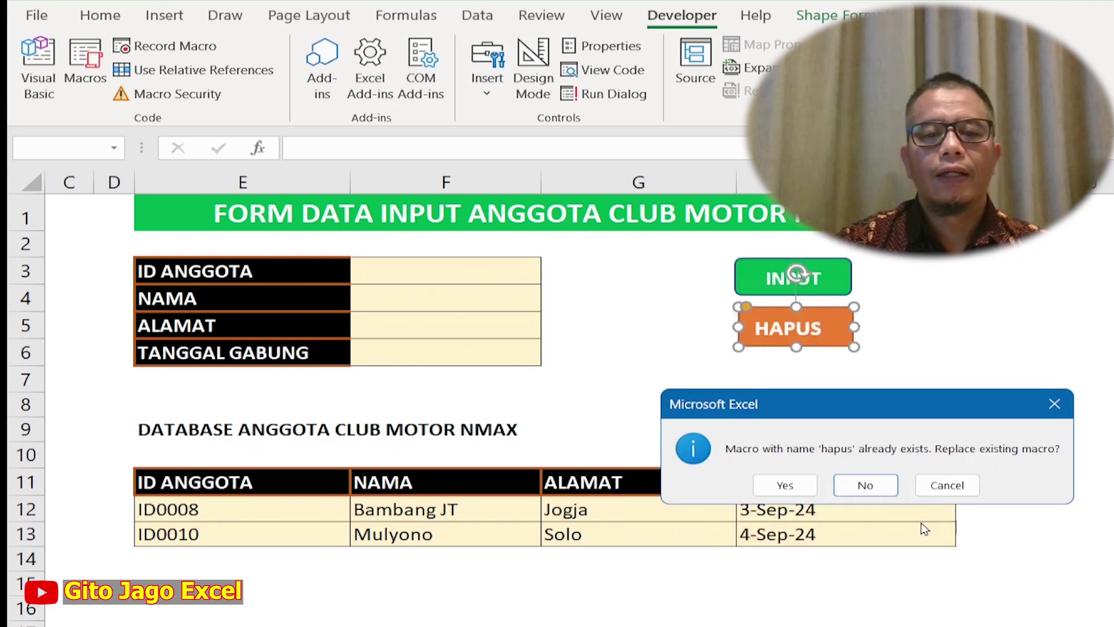
{"action": "left_click", "coordinate": [785, 487]}
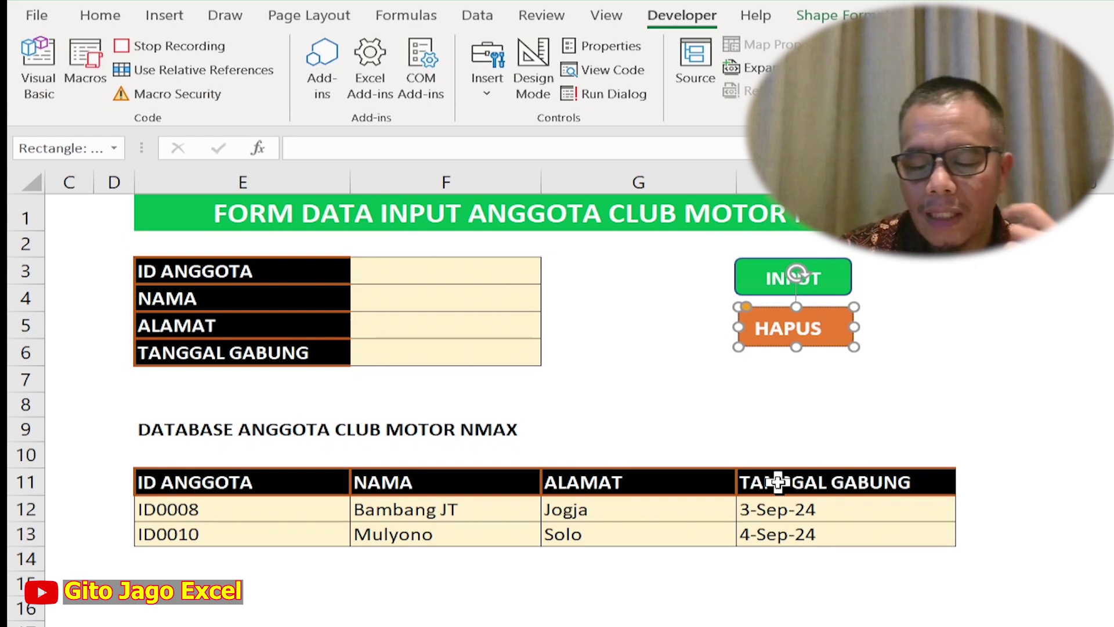
Delete sheet row 12 with the first database record and stop recording the macro.
{"action": "left_click", "coordinate": [242, 509]}
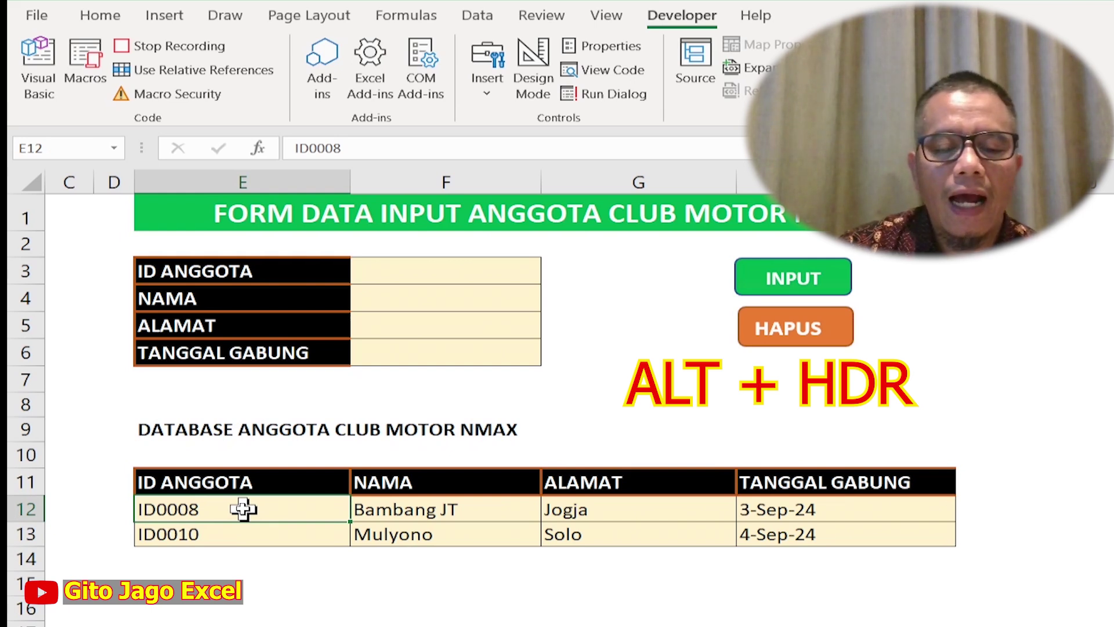
{"action": "key", "text": "alt"}
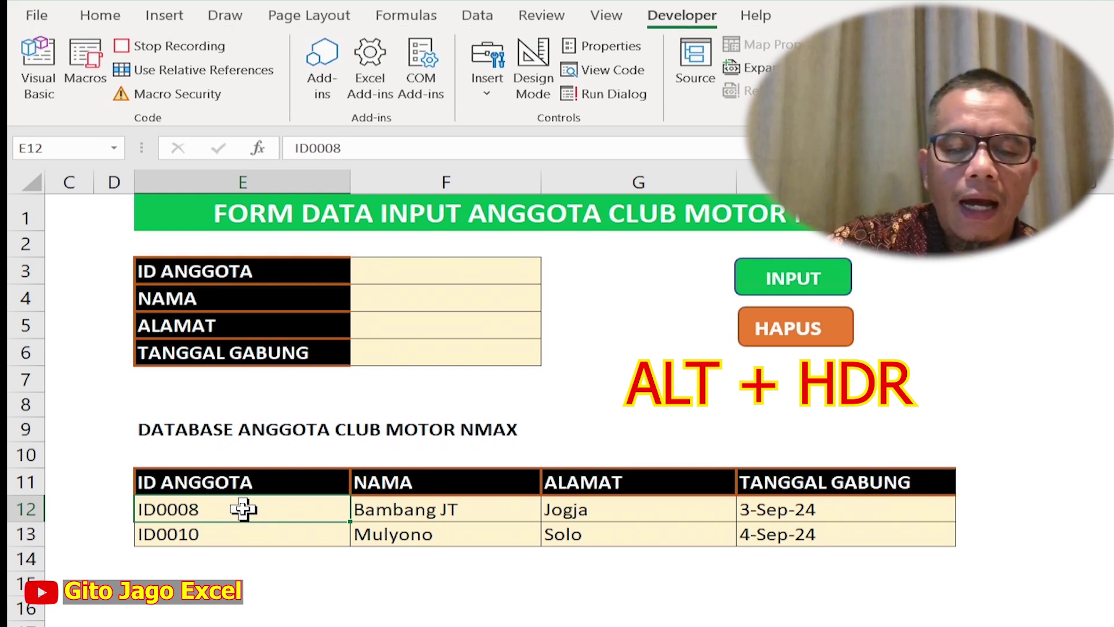
{"action": "key", "text": "h"}
{"action": "key", "text": "d"}
{"action": "key", "text": "r"}
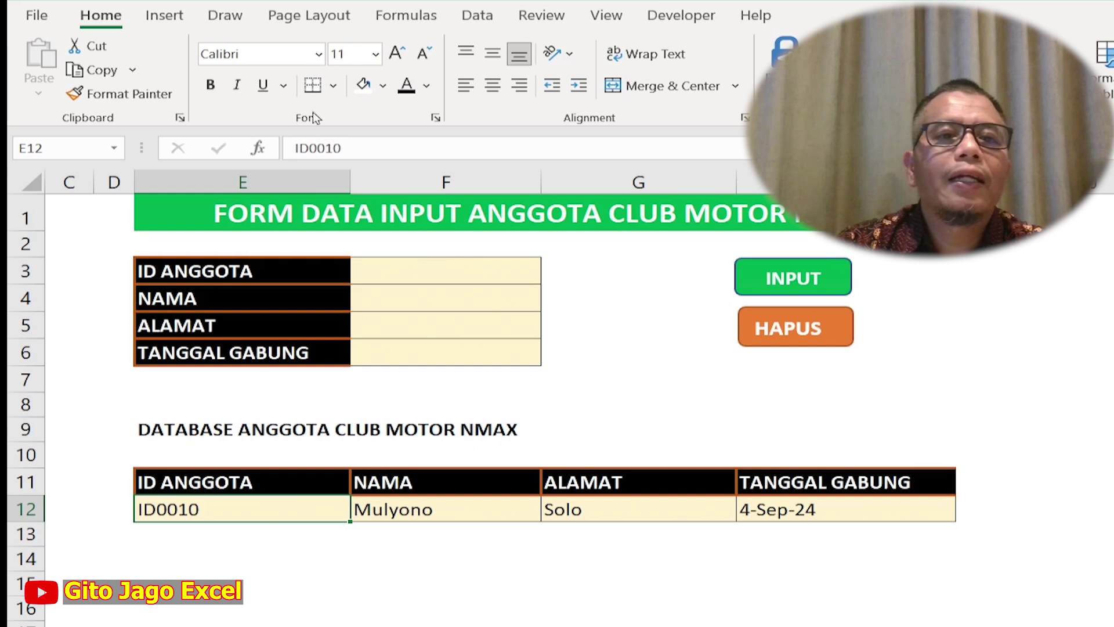
{"action": "left_click", "coordinate": [661, 17]}
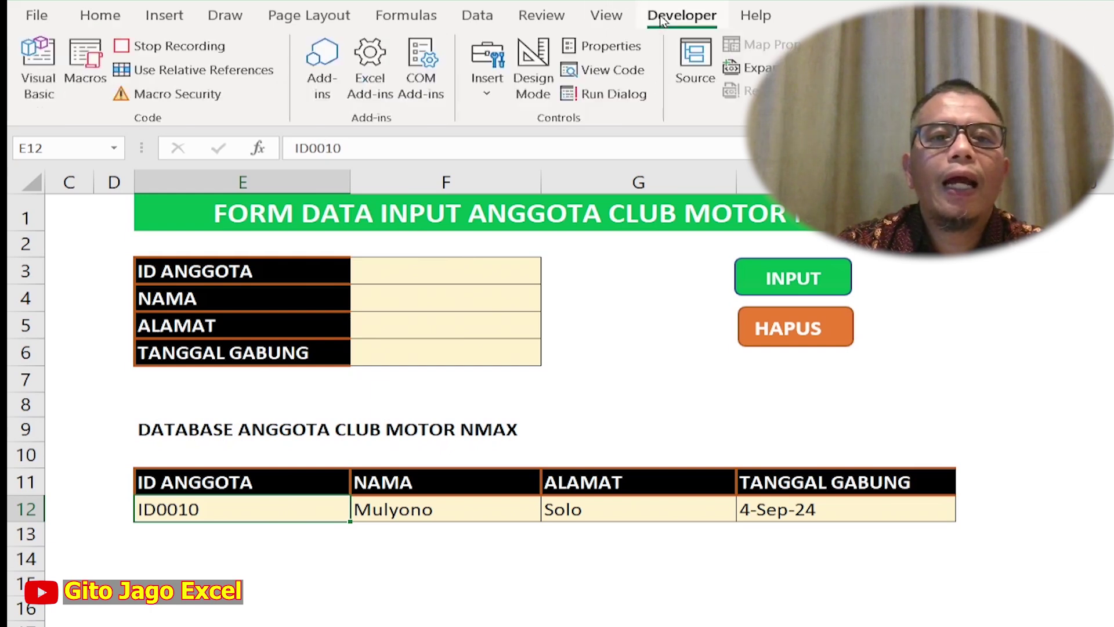
{"action": "left_click", "coordinate": [190, 48]}
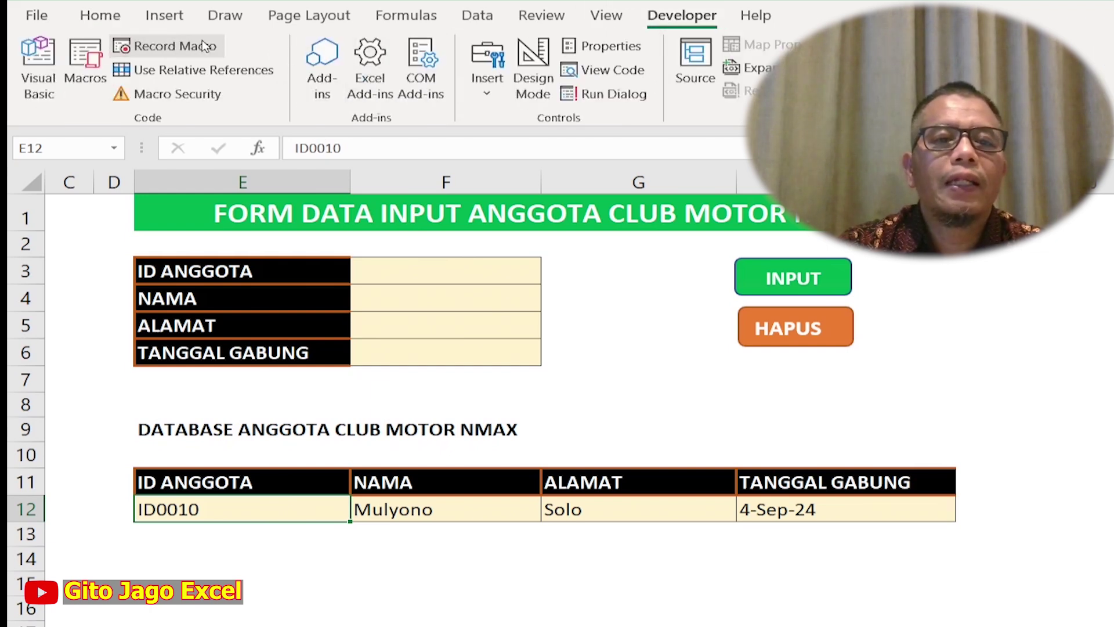
{"action": "left_click", "coordinate": [597, 587]}
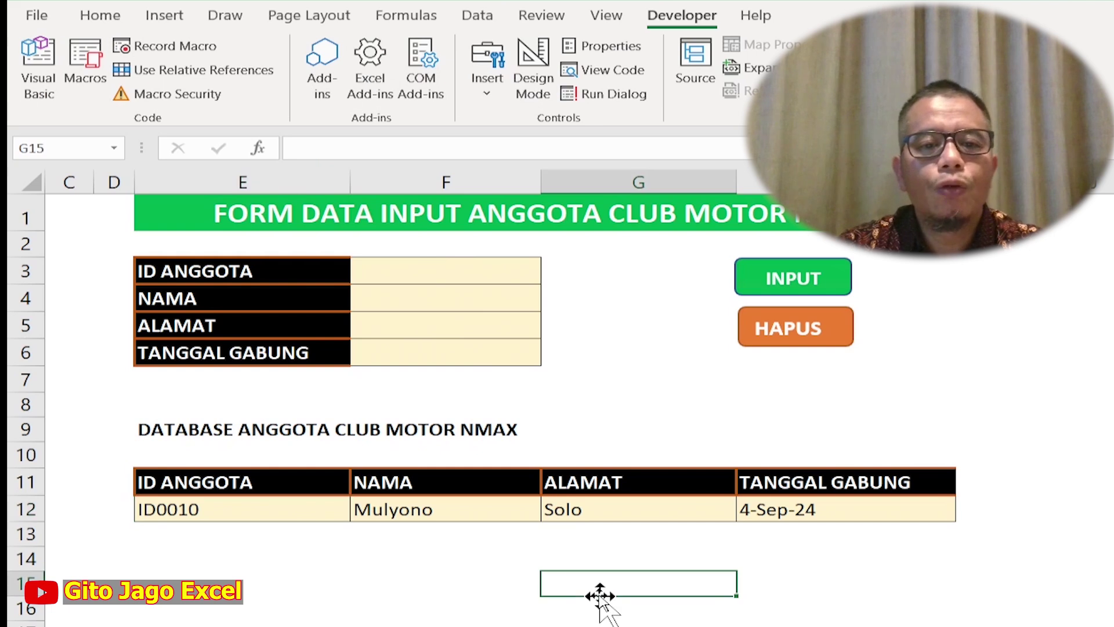
{"action": "left_click", "coordinate": [240, 507]}
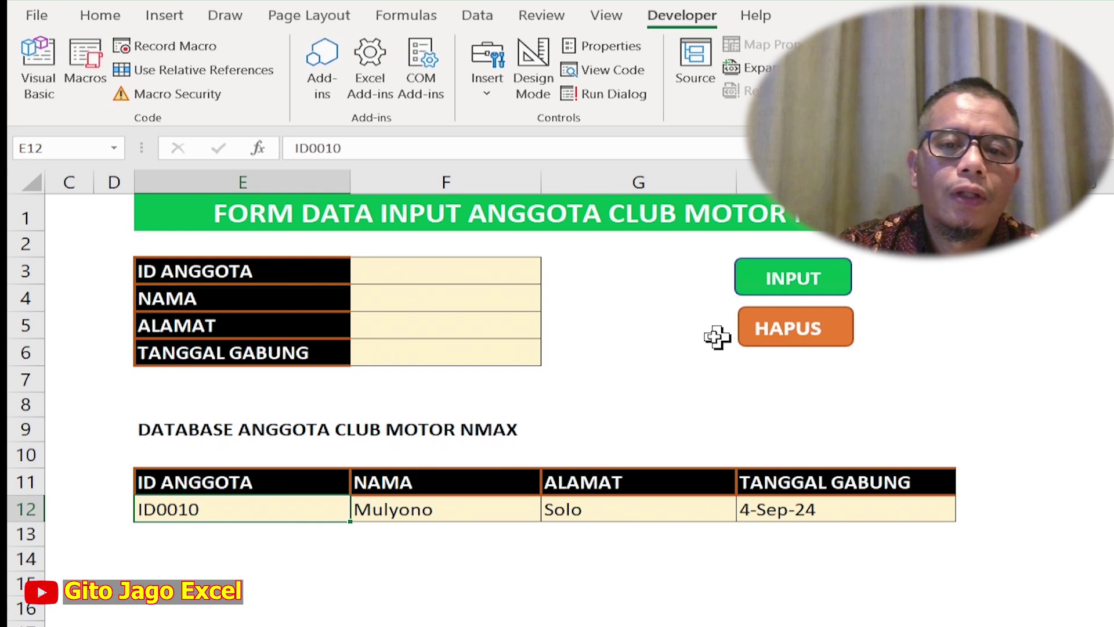
{"action": "left_click", "coordinate": [682, 337]}
{"action": "left_click", "coordinate": [446, 580]}
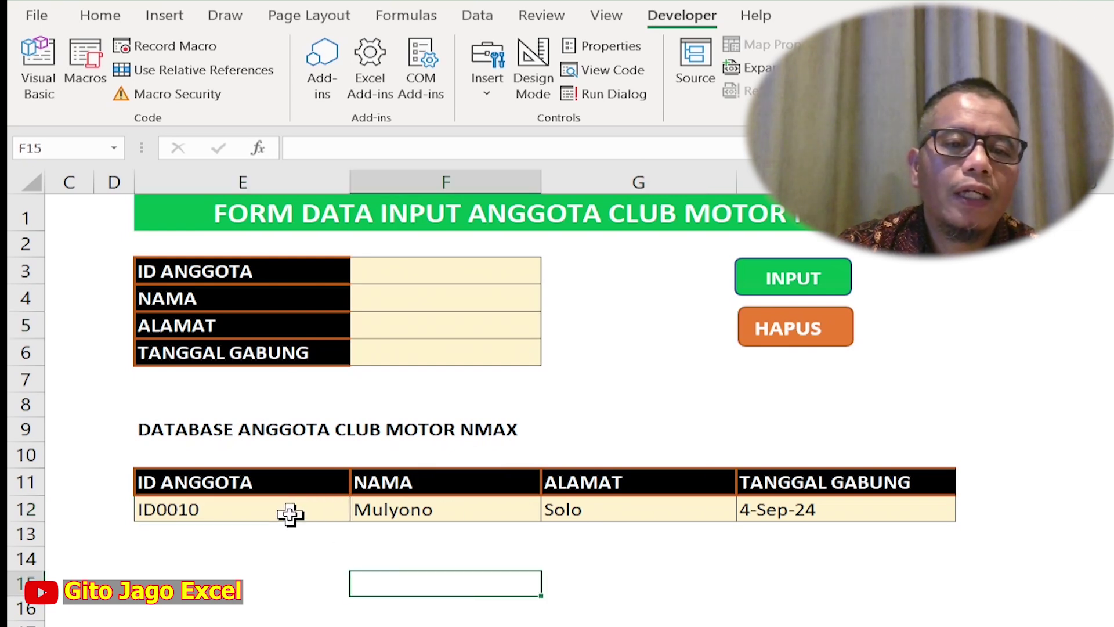
{"action": "left_click", "coordinate": [290, 514]}
Assign the hapus macro to the orange HAPUS shape and run it to delete the first database record.
{"action": "left_click", "coordinate": [784, 326], "text": "ctrl"}
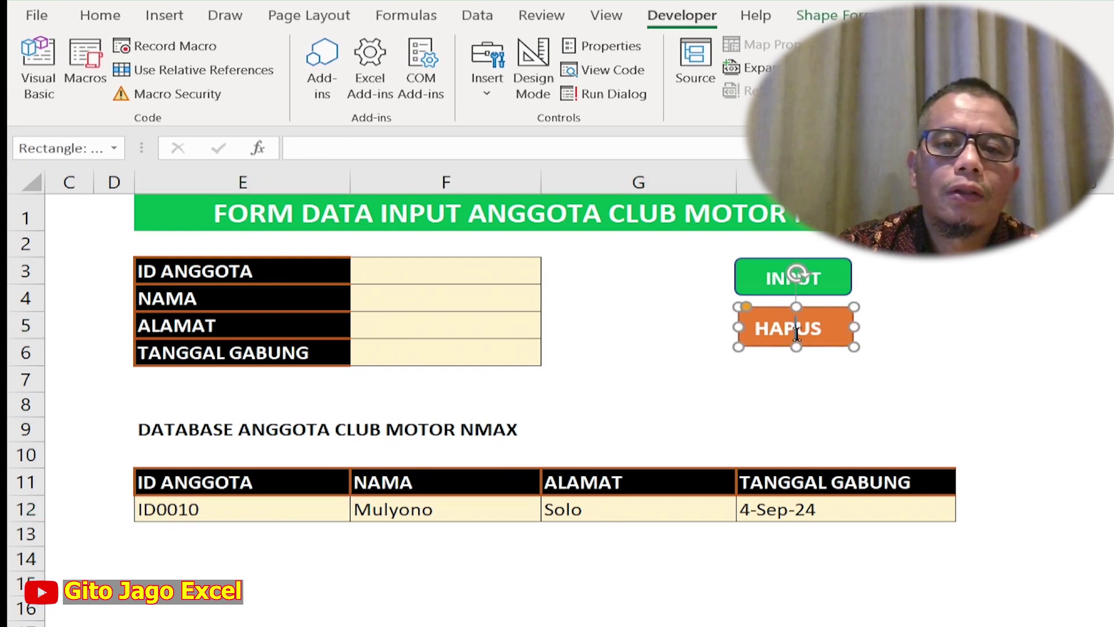
{"action": "left_click", "coordinate": [922, 363]}
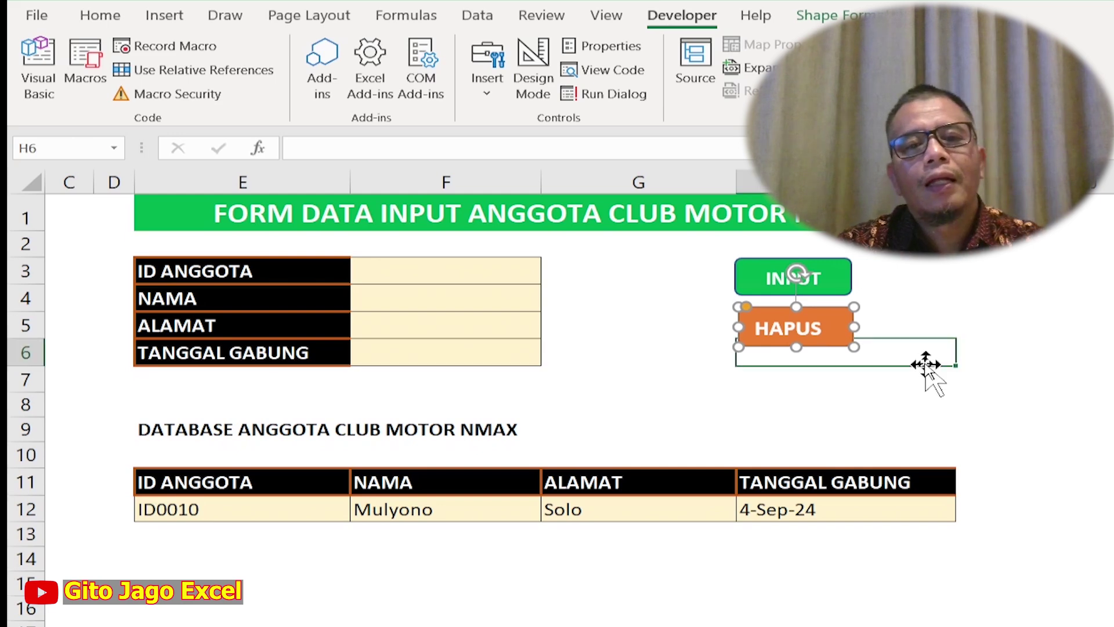
{"action": "left_click", "coordinate": [824, 342], "text": "ctrl"}
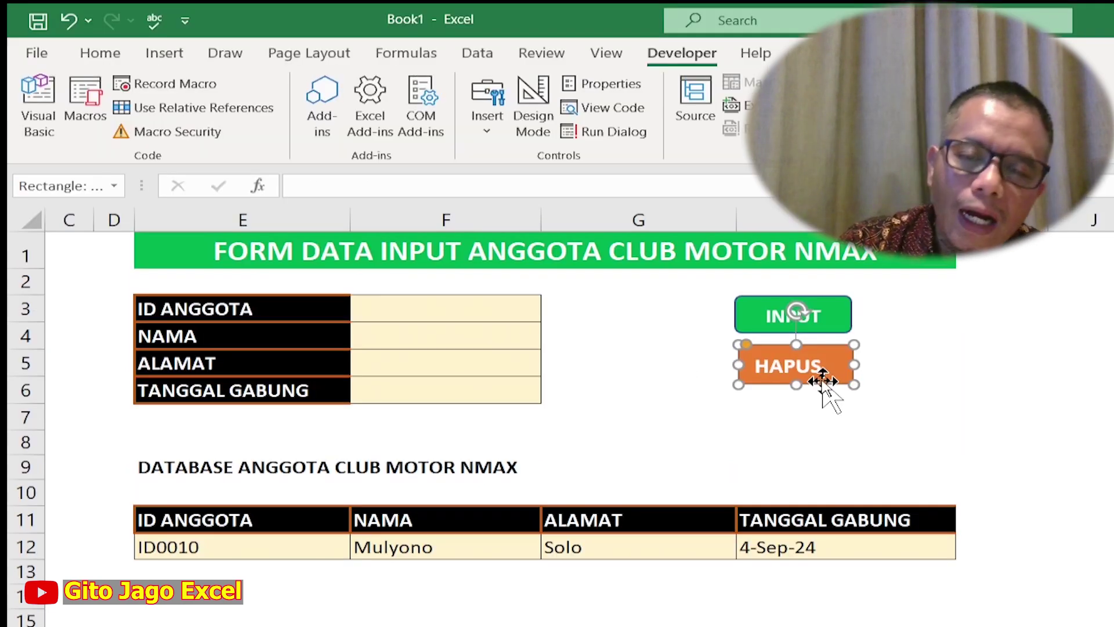
{"action": "right_click", "coordinate": [824, 383]}
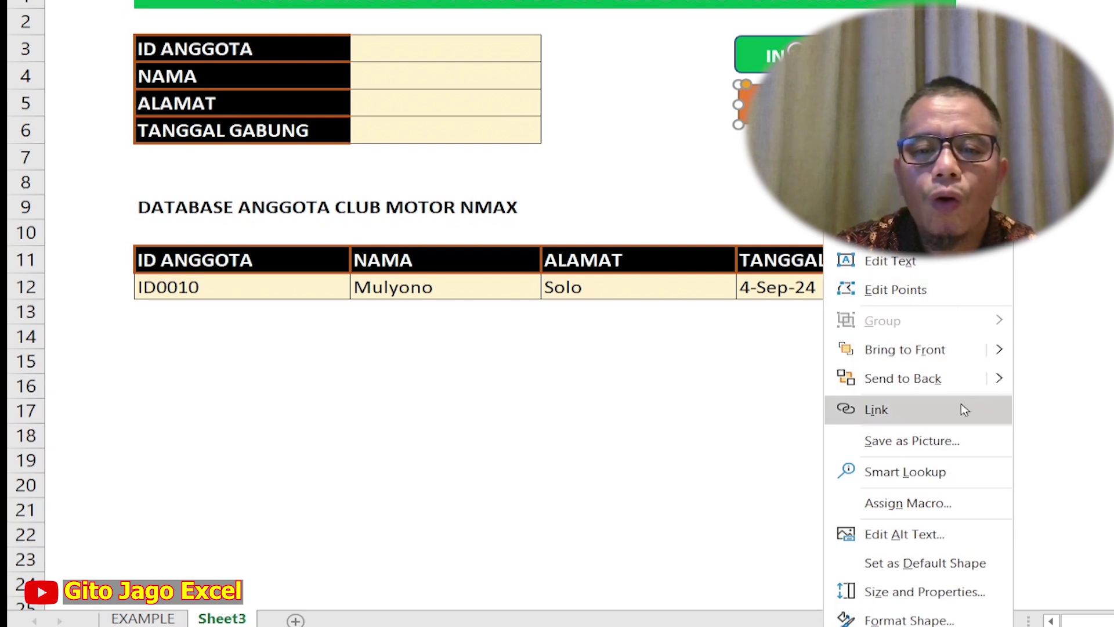
{"action": "left_click", "coordinate": [941, 502]}
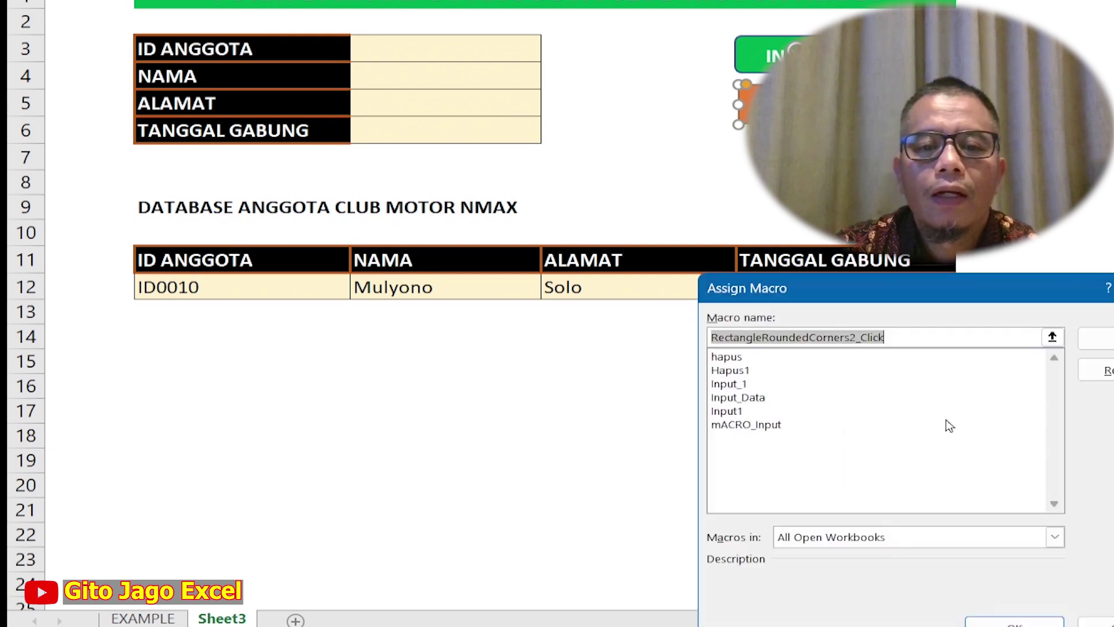
{"action": "left_click", "coordinate": [752, 358]}
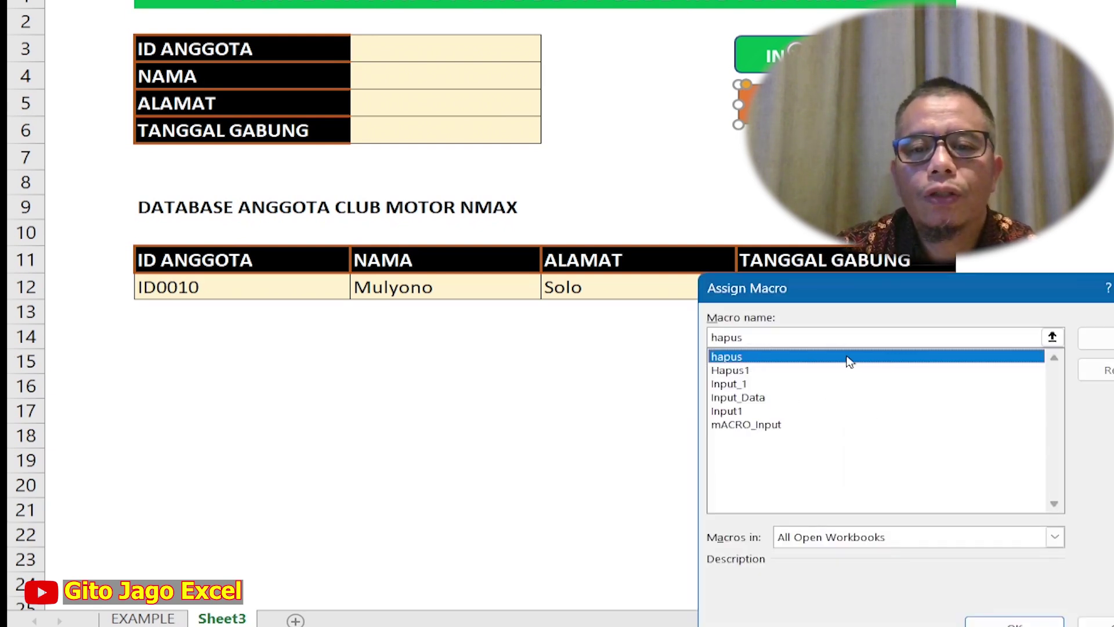
{"action": "left_click", "coordinate": [1014, 622]}
{"action": "left_click", "coordinate": [654, 166]}
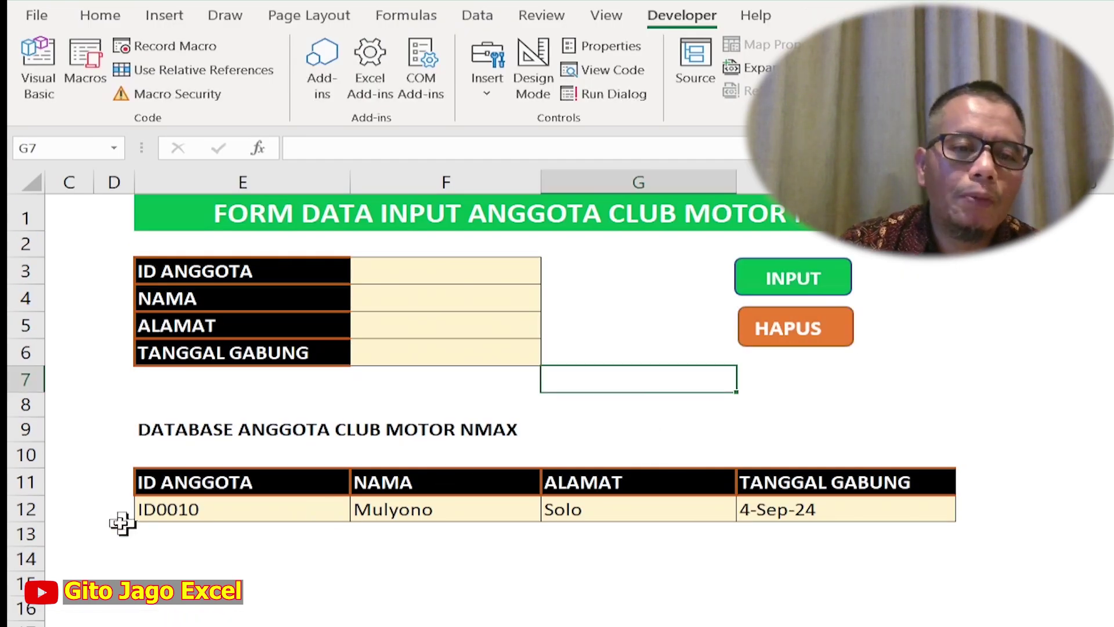
{"action": "left_click", "coordinate": [770, 328]}
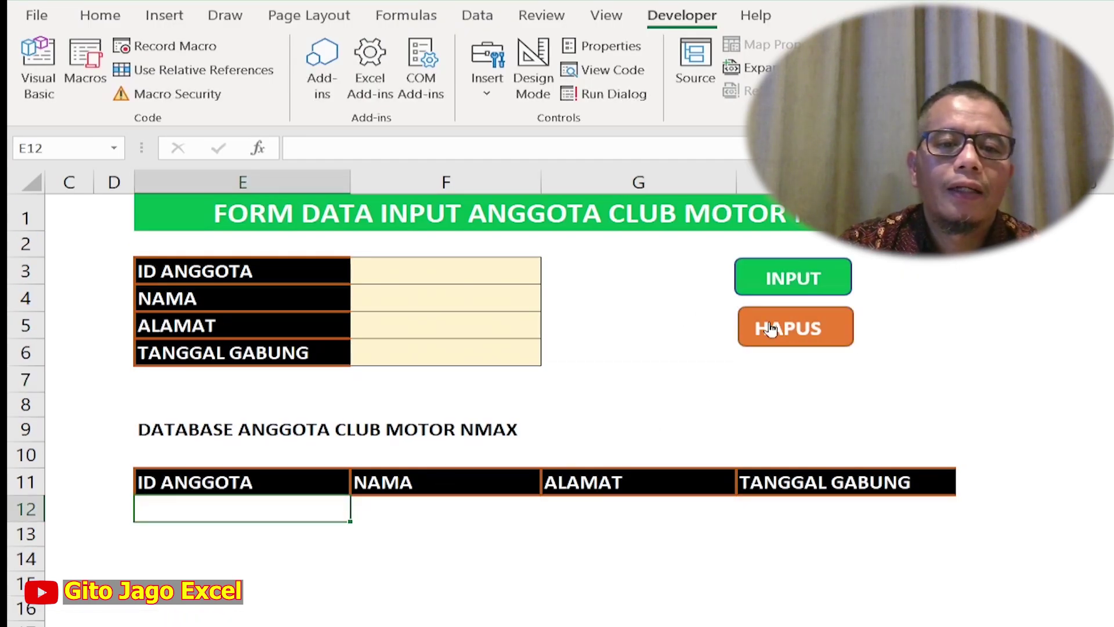
Fill in a sample member's ID in F3, name in F4, address in F5 and join date 6/9/24 in F6.
{"action": "left_click", "coordinate": [494, 270]}
{"action": "type", "text": "I"}
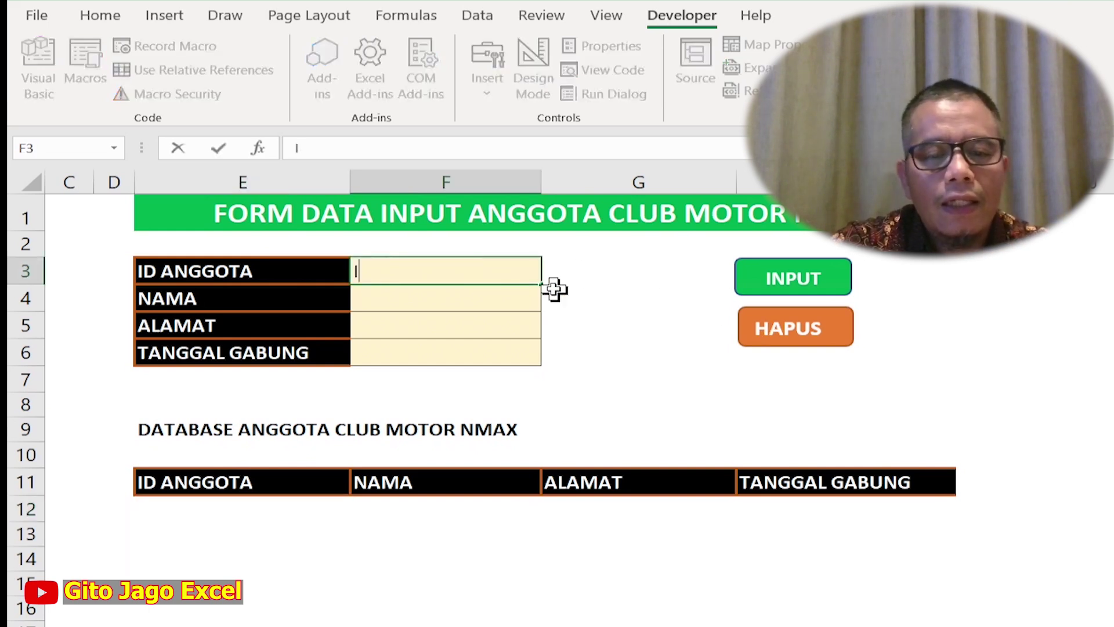
{"action": "type", "text": "D0003"}
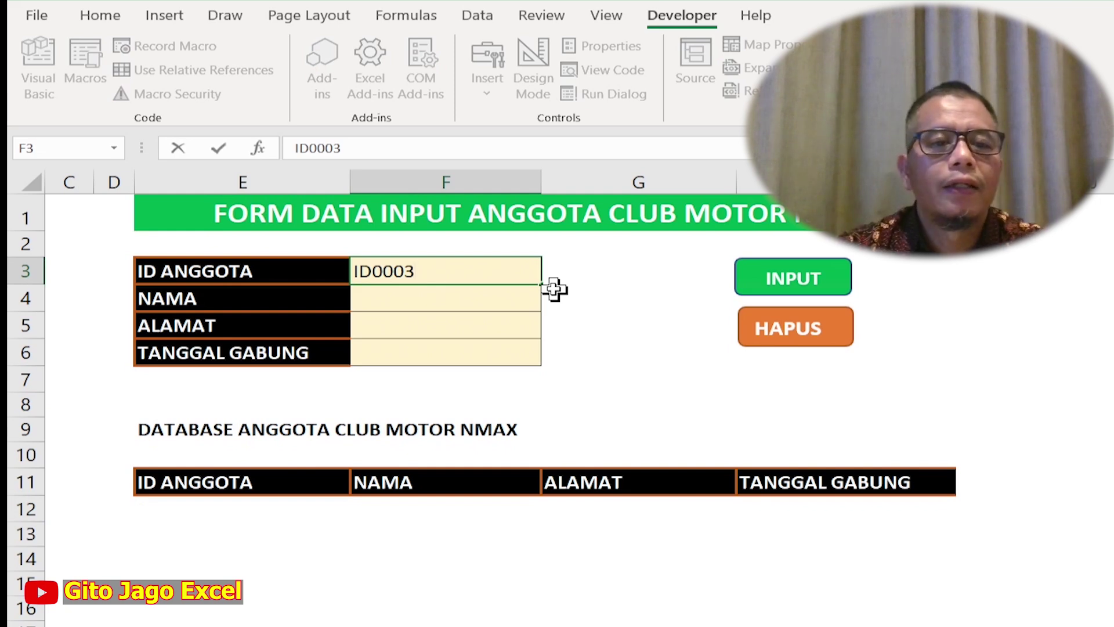
{"action": "left_click", "coordinate": [492, 298]}
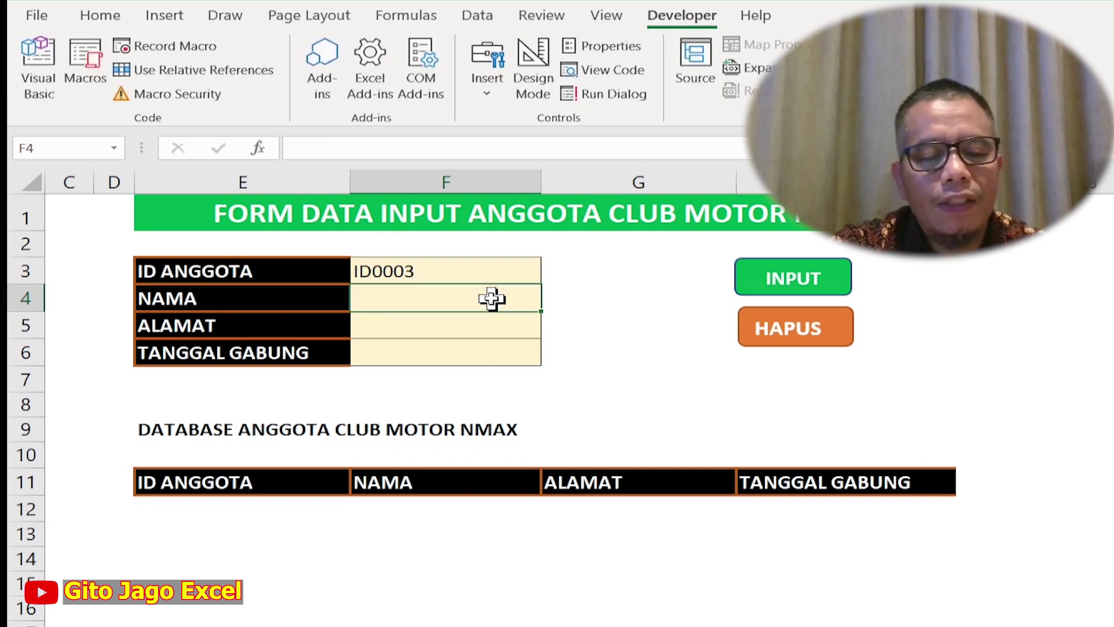
{"action": "type", "text": "Brawijaya"}
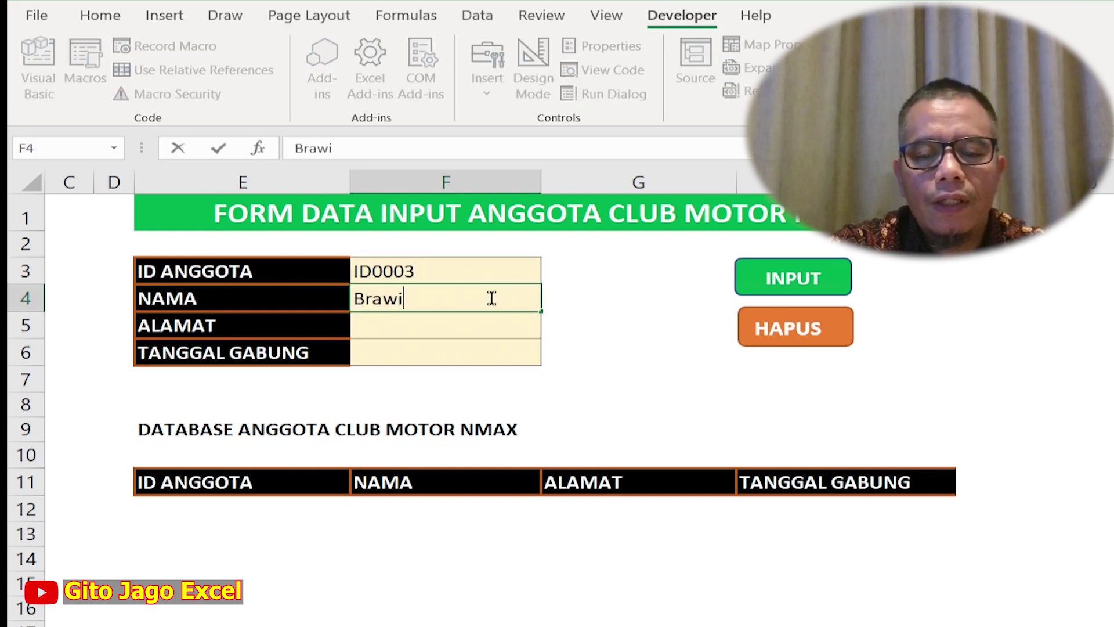
{"action": "left_click", "coordinate": [445, 330]}
{"action": "type", "text": "Malang"}
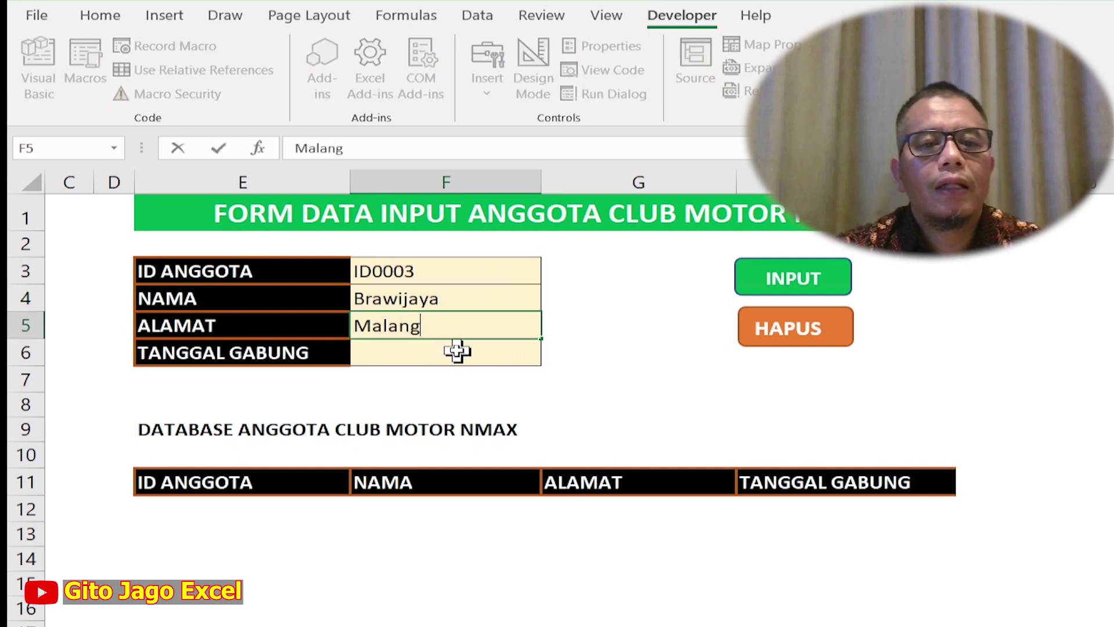
{"action": "left_click", "coordinate": [457, 351]}
{"action": "type", "text": "6"}
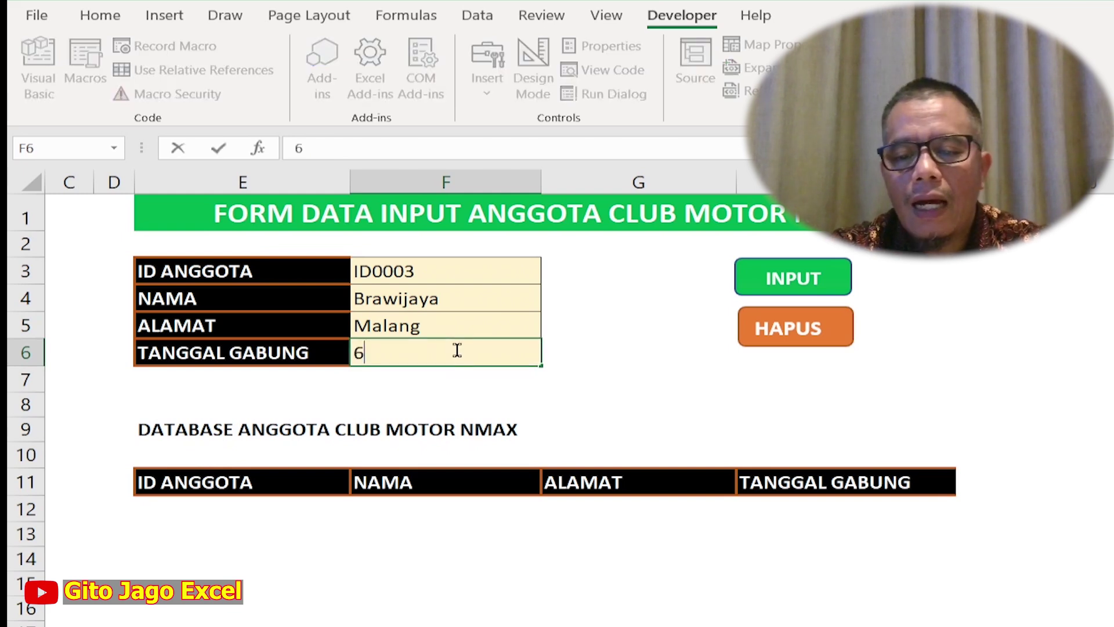
{"action": "type", "text": "/9/24"}
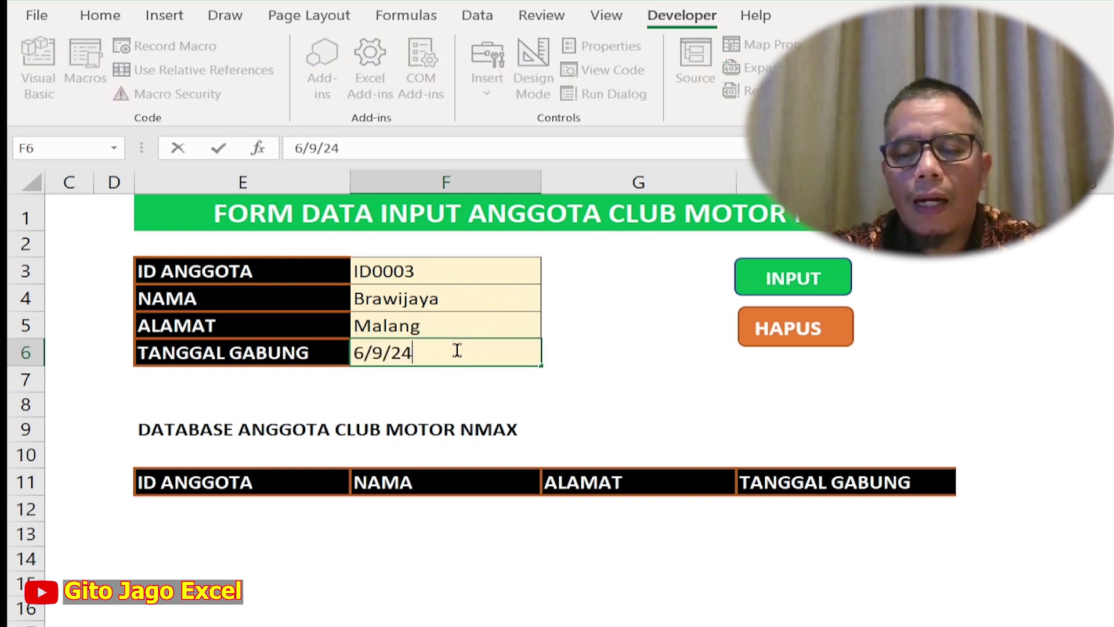
{"action": "key", "text": "Return"}
Run the INPUT macro to move the form entry into the database, and delete that record with the HAPUS macro.
{"action": "left_click", "coordinate": [625, 377]}
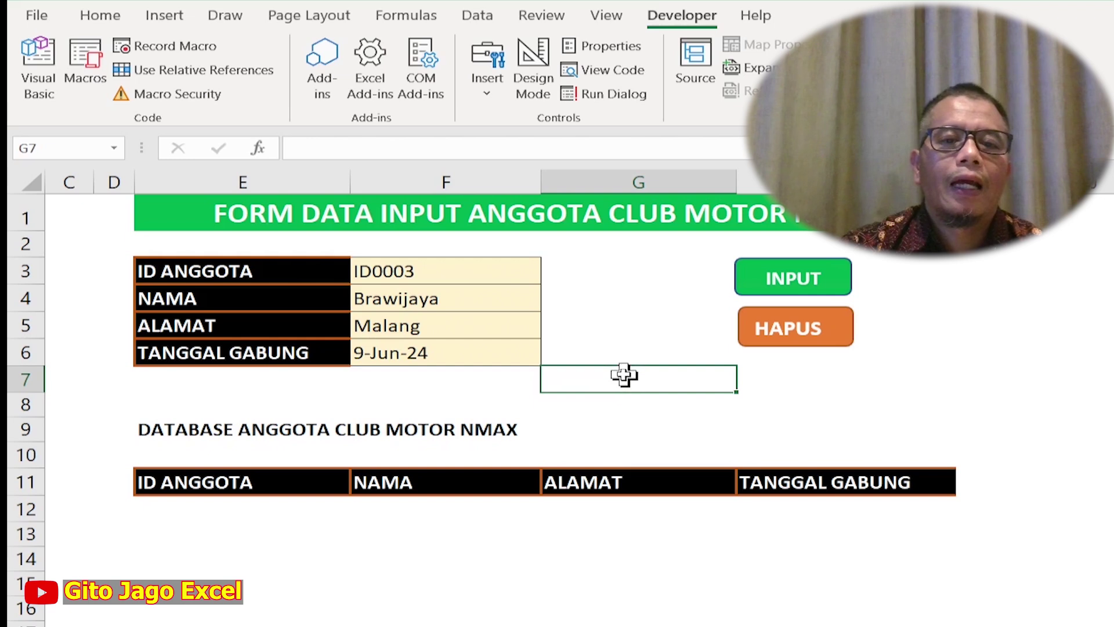
{"action": "left_click", "coordinate": [793, 279]}
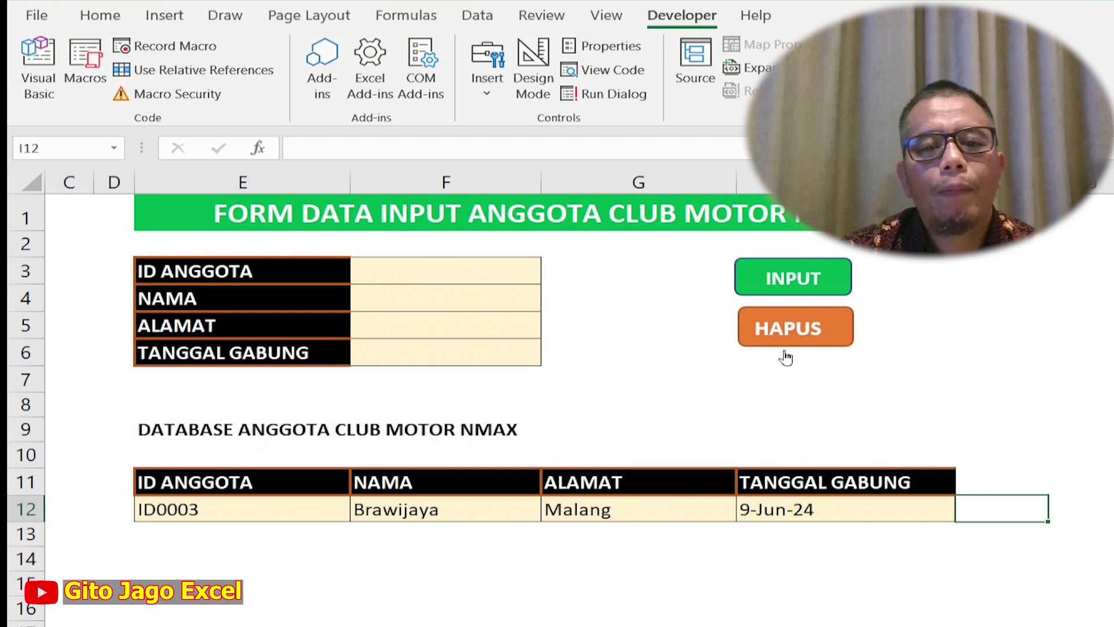
{"action": "left_click", "coordinate": [820, 326]}
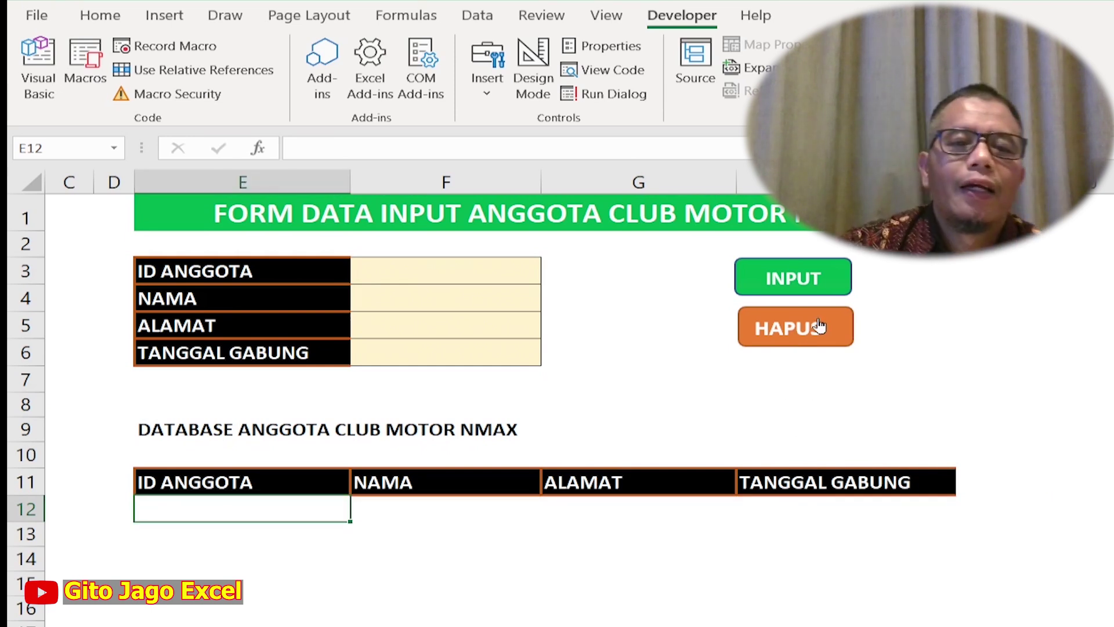
Fill in the form again with another member's ID, name and address in F3:F5 and join date 9/8/24 in F6.
{"action": "left_click", "coordinate": [530, 269]}
{"action": "double_click", "coordinate": [537, 271]}
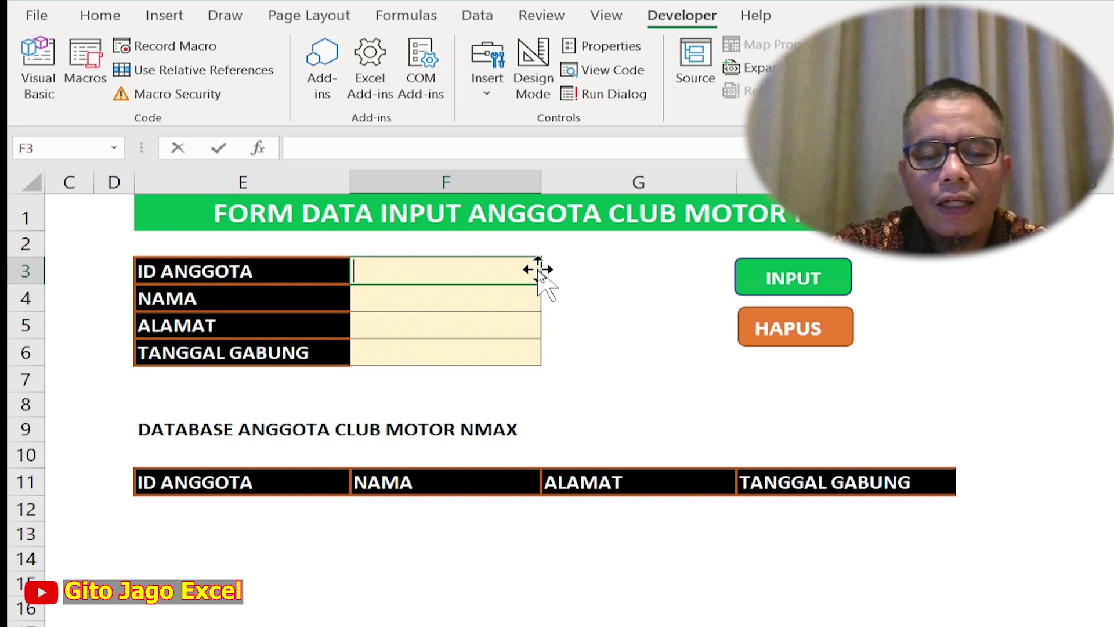
{"action": "type", "text": "id0987"}
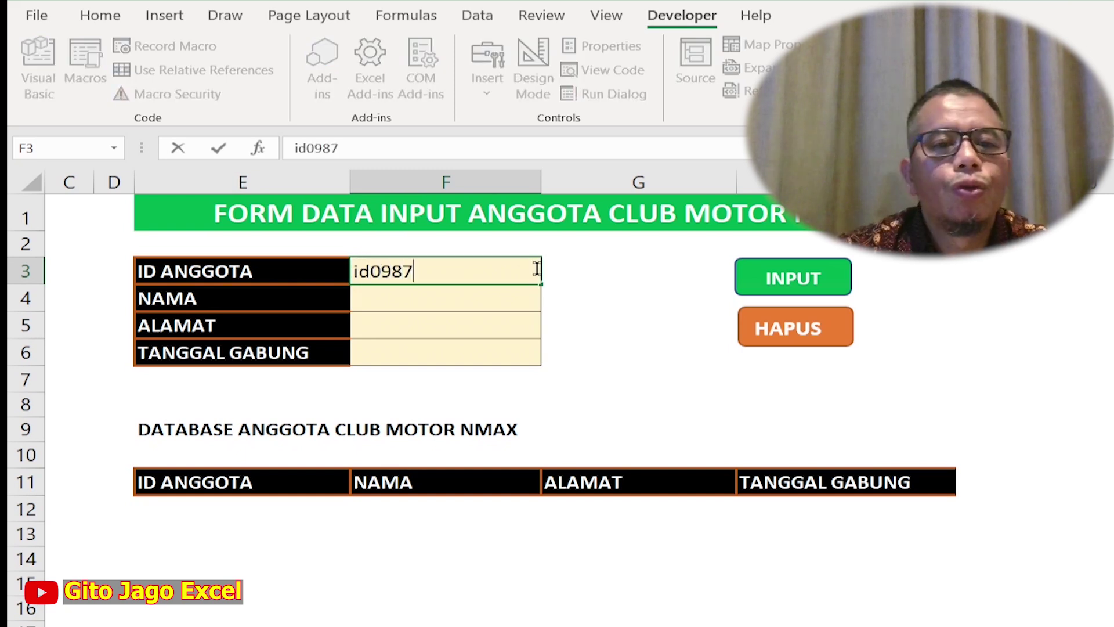
{"action": "left_click", "coordinate": [472, 296]}
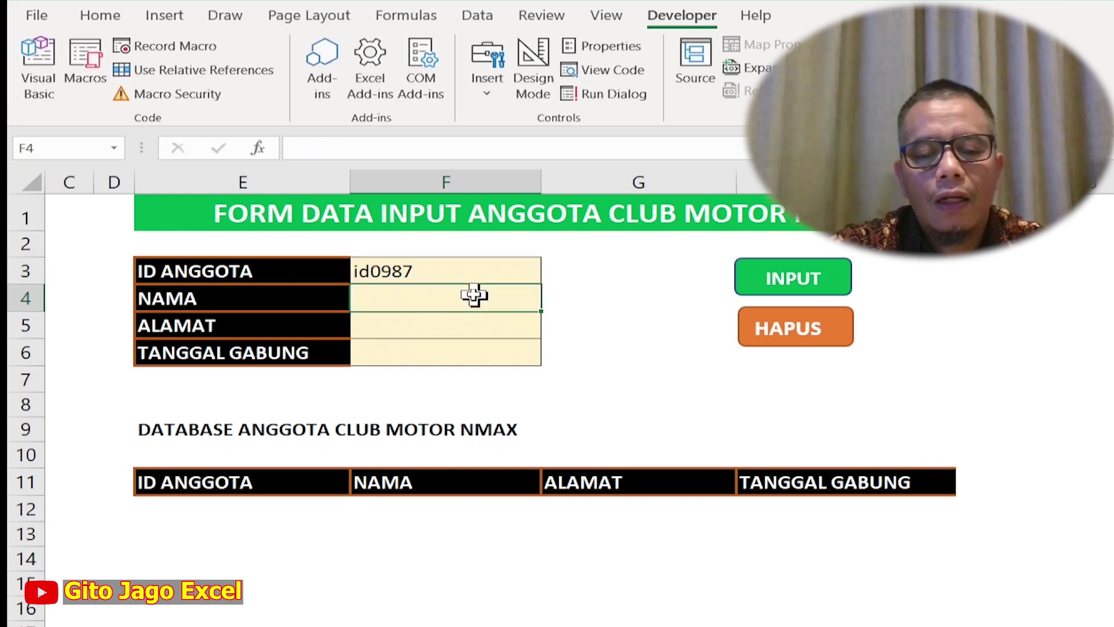
{"action": "type", "text": "siapa"}
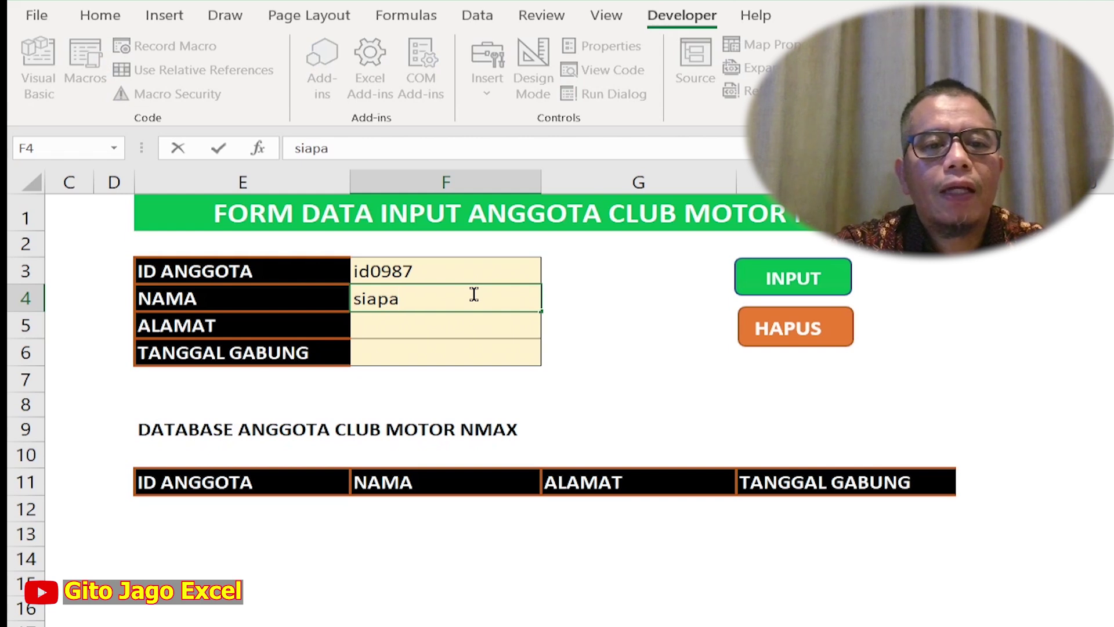
{"action": "key", "text": "Return"}
{"action": "type", "text": "diaman"}
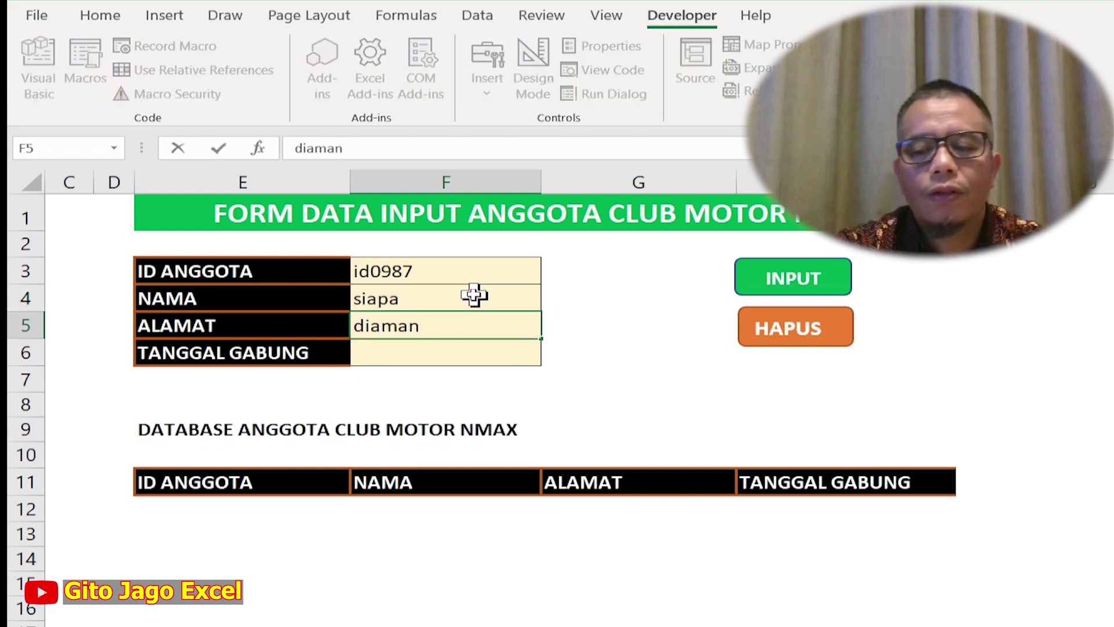
{"action": "key", "text": "Return"}
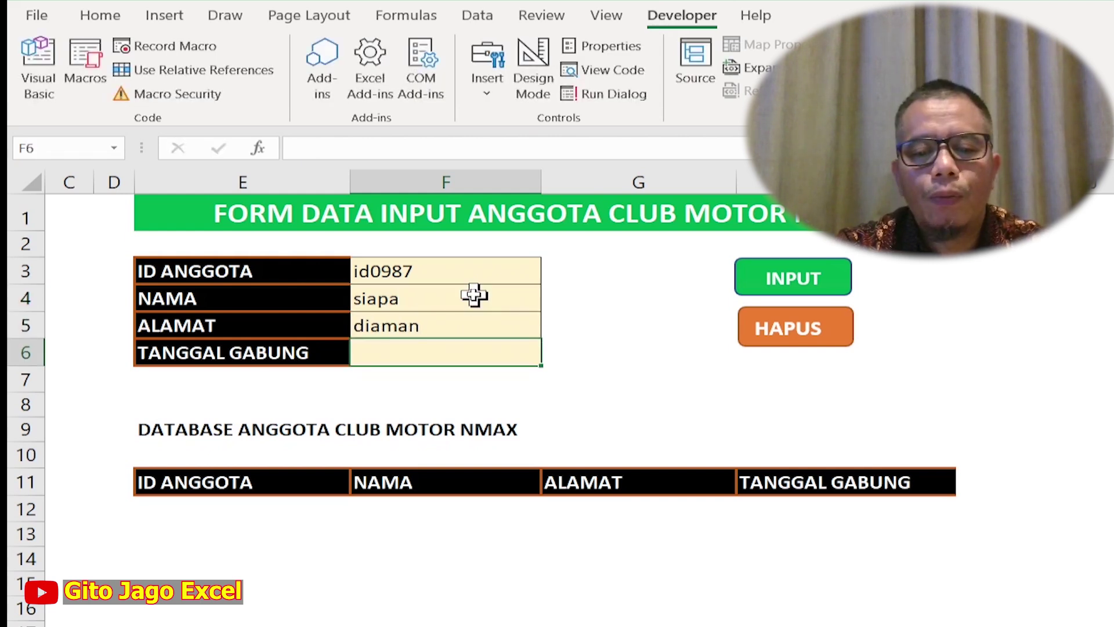
{"action": "type", "text": "9/8/"}
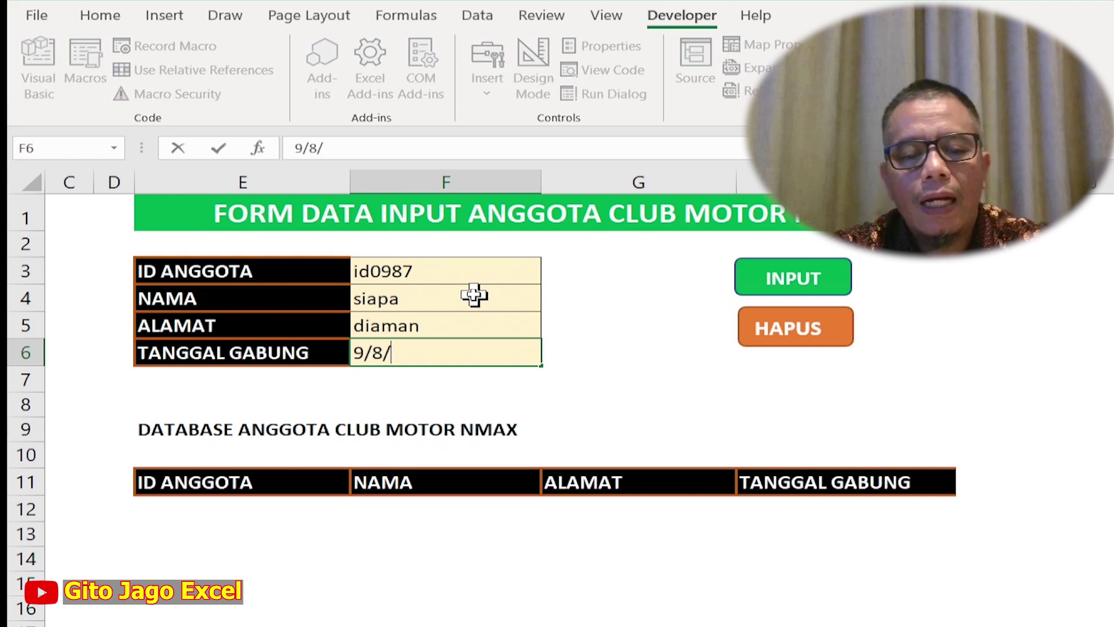
{"action": "type", "text": "2"}
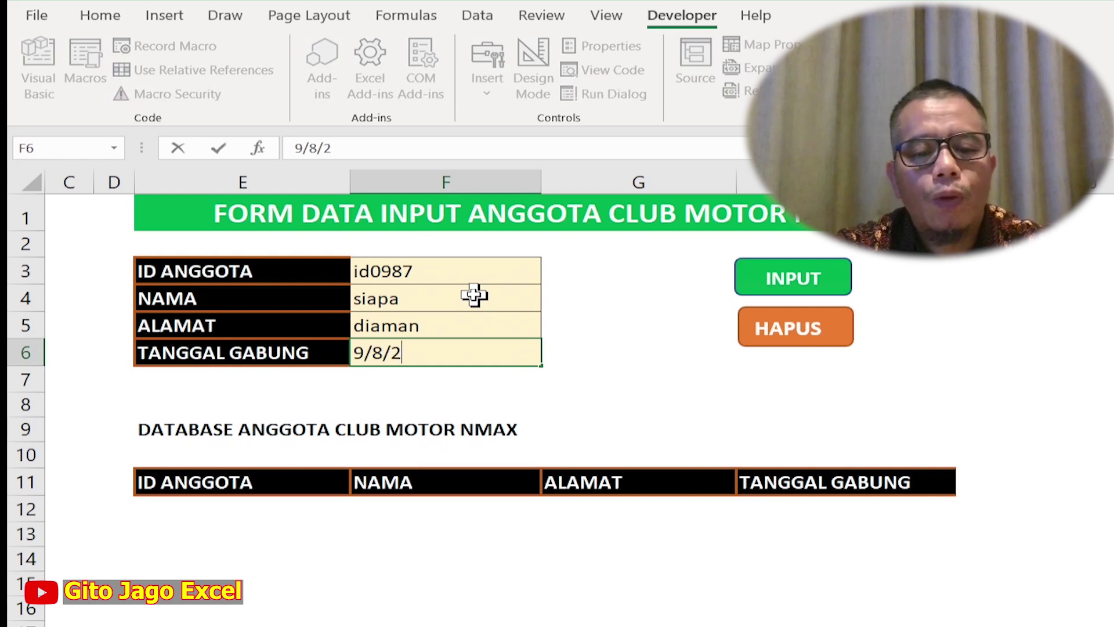
{"action": "type", "text": "4"}
{"action": "key", "text": "Return"}
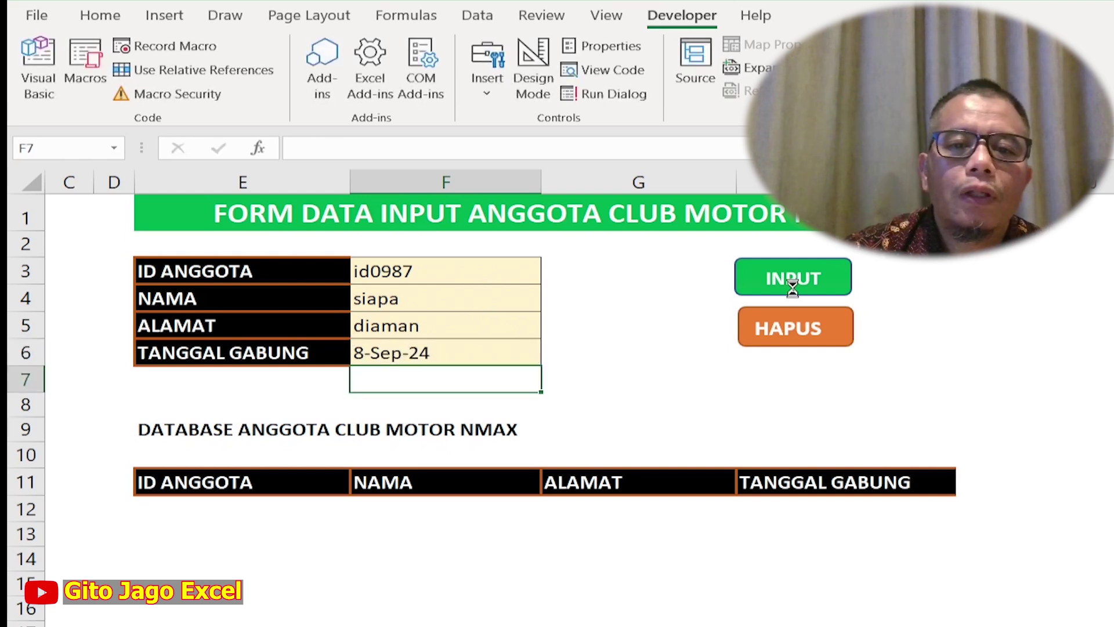
Test both buttons again by submitting the second sample member with INPUT and removing the record with HAPUS.
{"action": "left_click", "coordinate": [793, 294]}
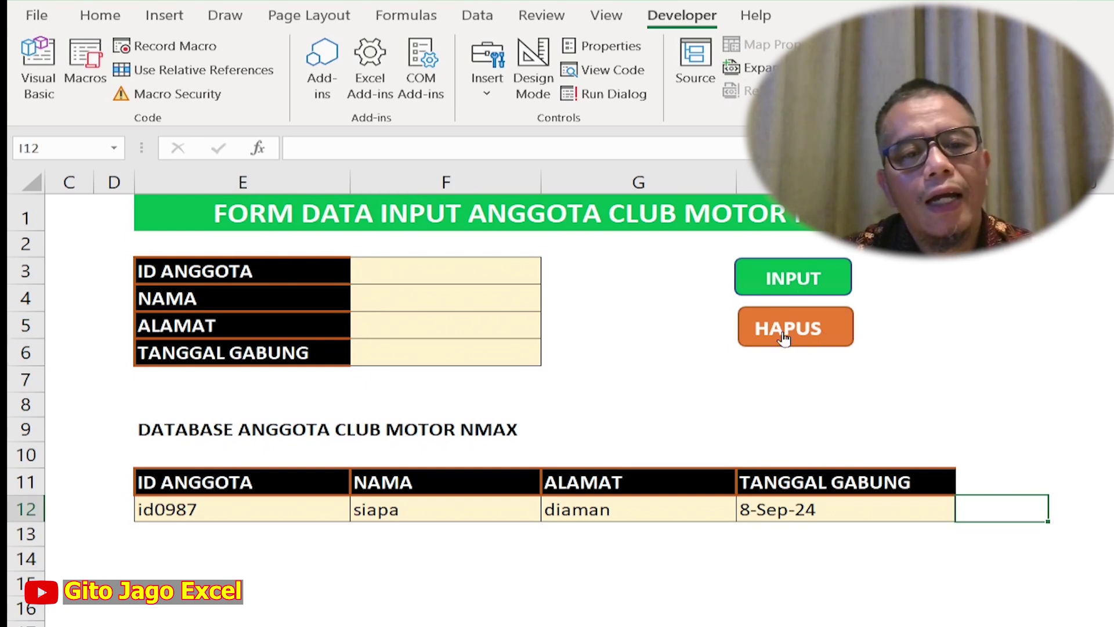
{"action": "left_click", "coordinate": [784, 339]}
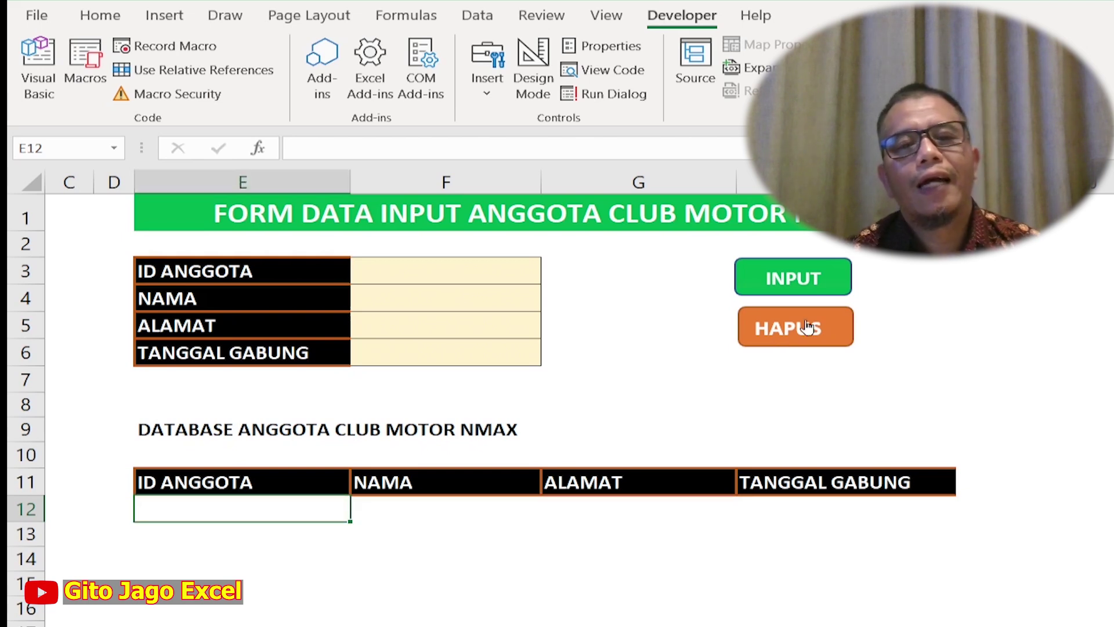
{"action": "left_click", "coordinate": [616, 626]}
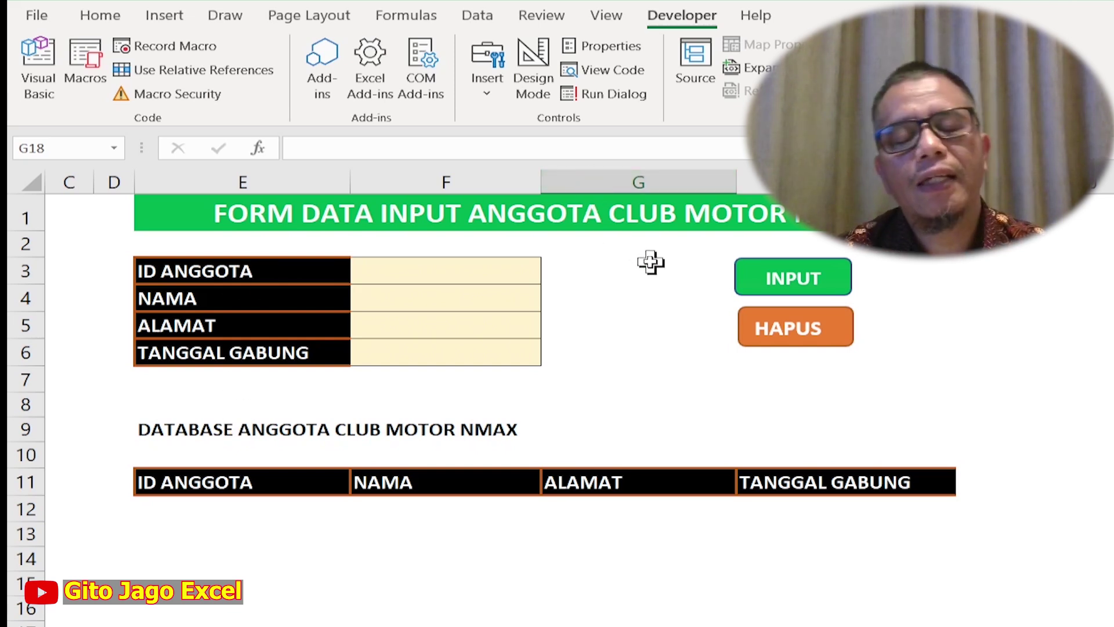
{"action": "left_click", "coordinate": [708, 604]}
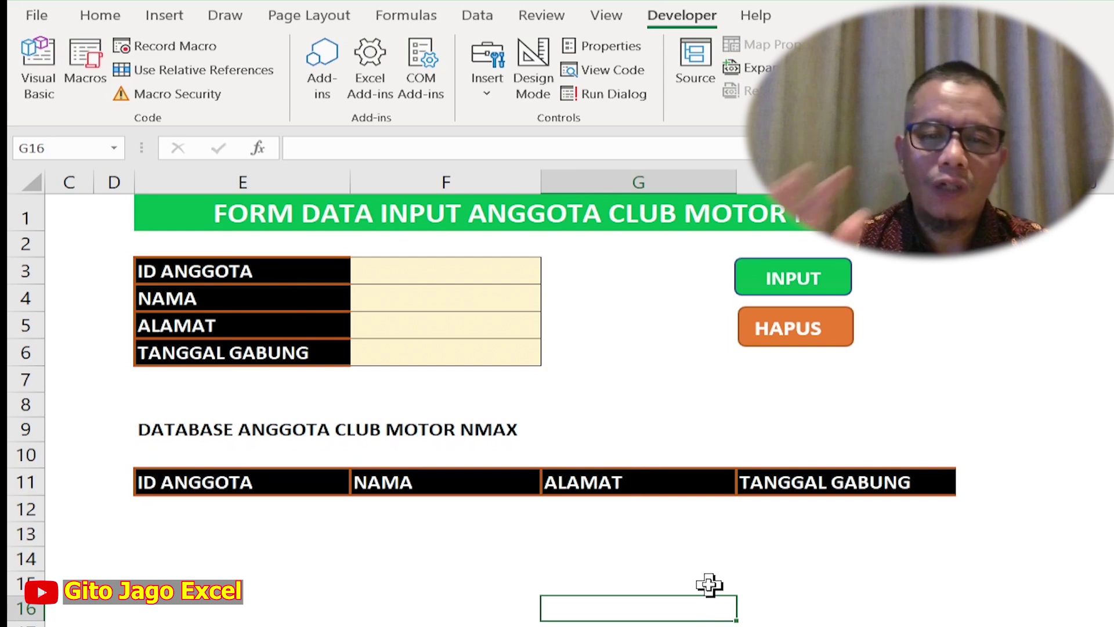